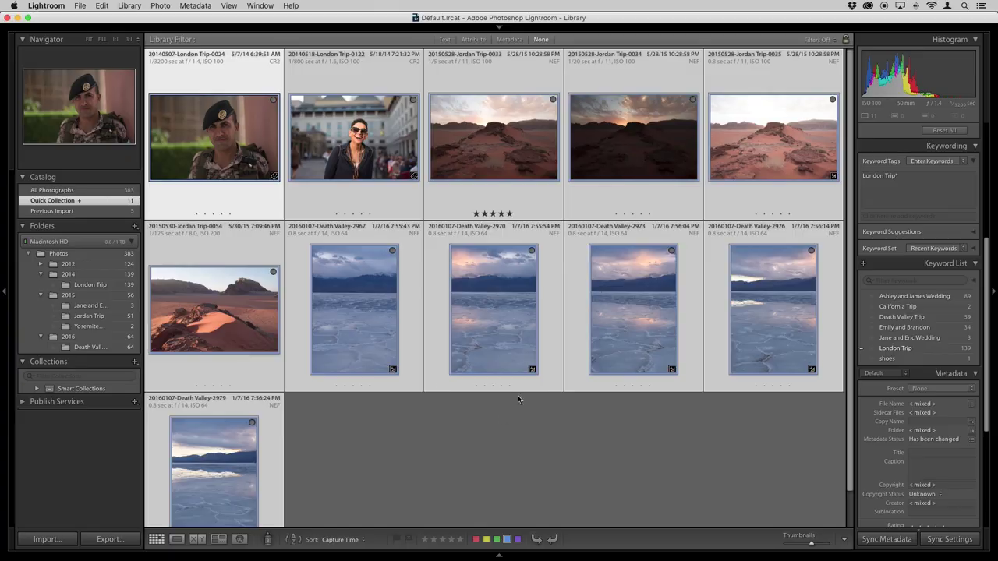
# Visit the Develop module through the module picker and return to the Library grid with the picker hidden
pyautogui.click(499, 27)
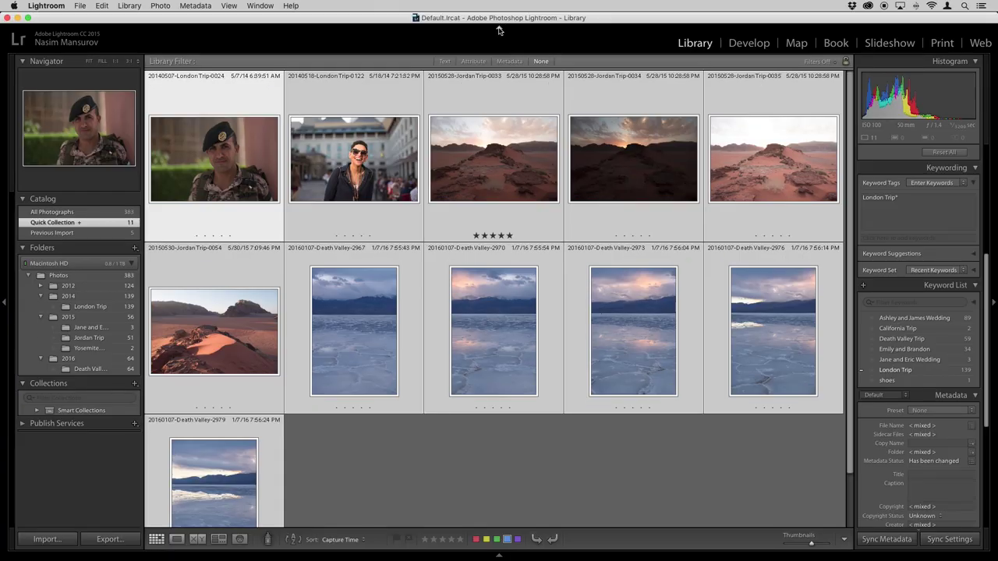
pyautogui.click(746, 44)
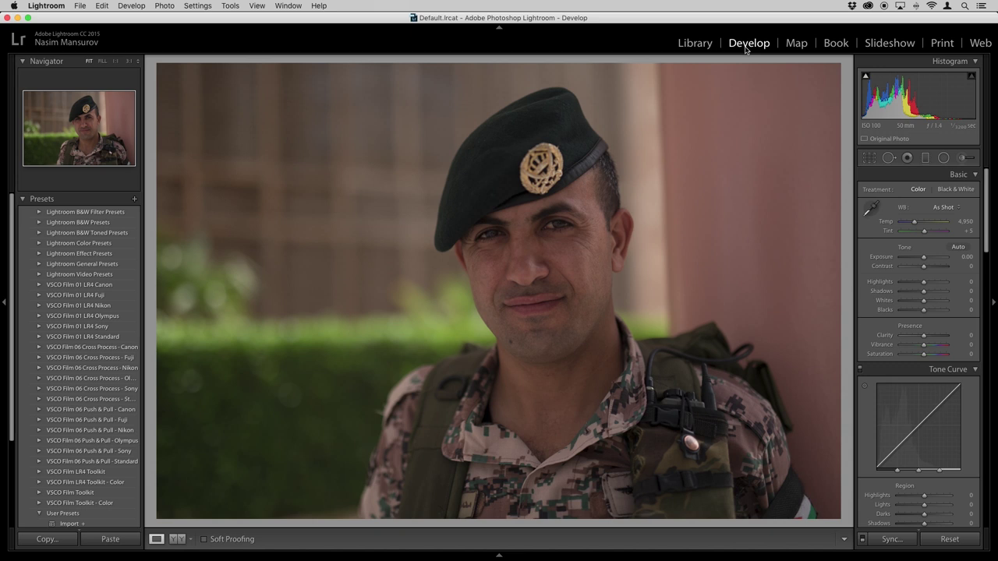
pyautogui.click(696, 44)
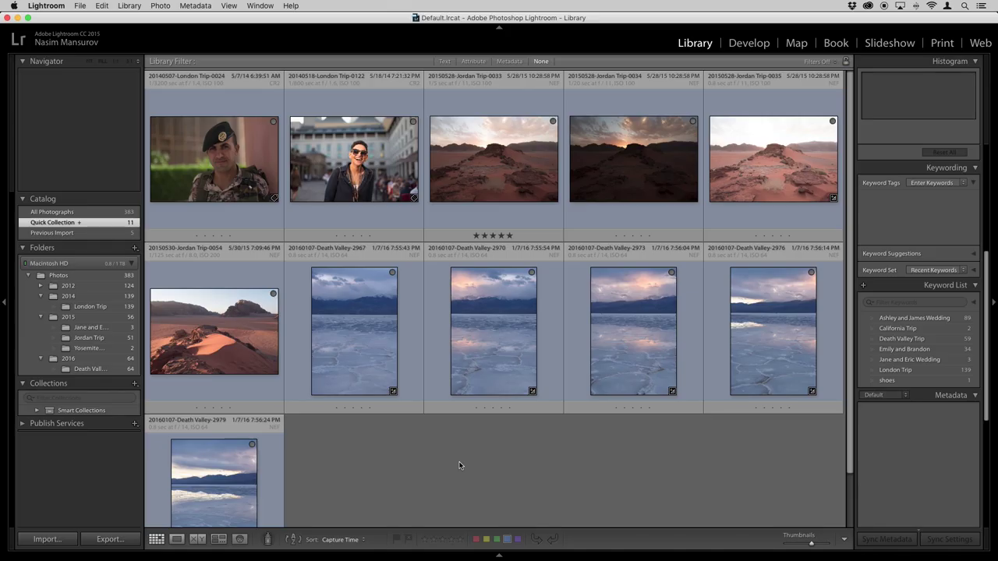
pyautogui.click(500, 28)
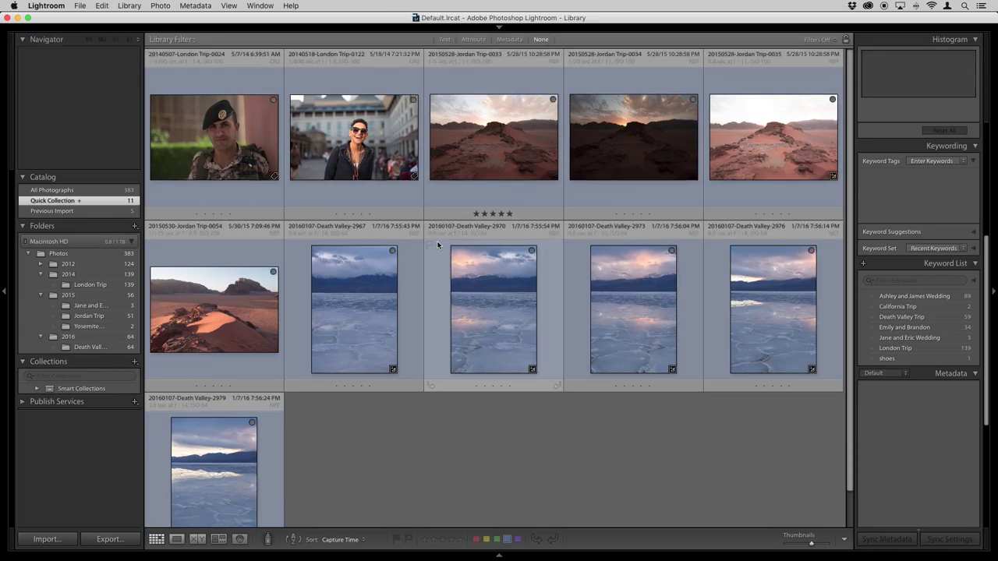
# Open the London Trip-0024 portrait of the soldier in the Develop module
pyautogui.click(249, 193)
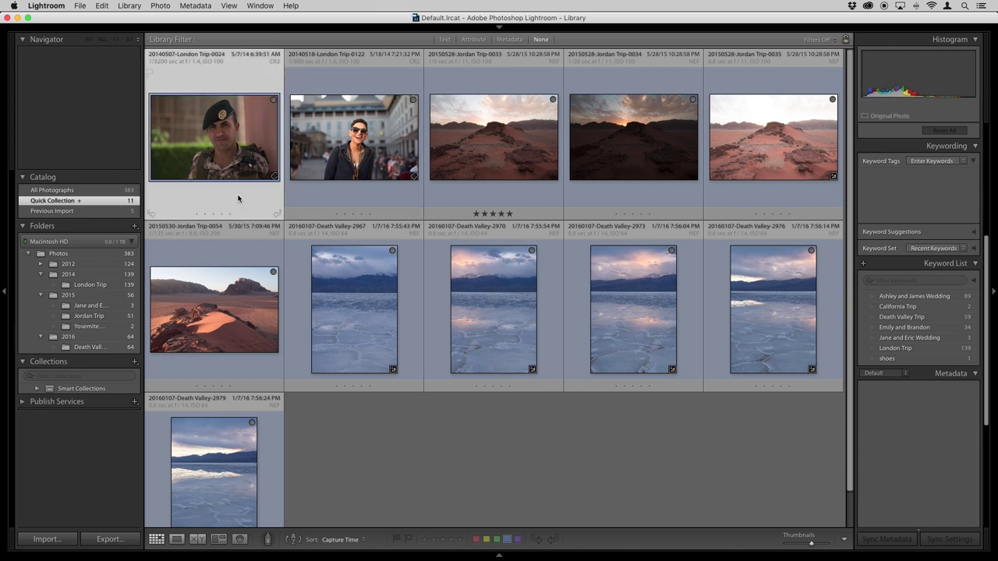
pyautogui.press('d')
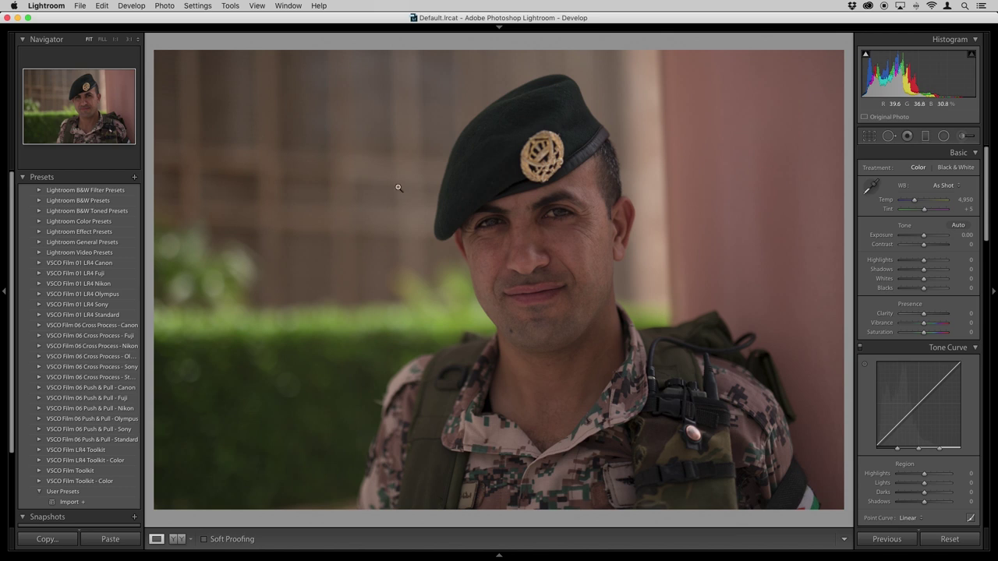
# Briefly show and hide the module picker and the filmstrip around the portrait
pyautogui.click(500, 29)
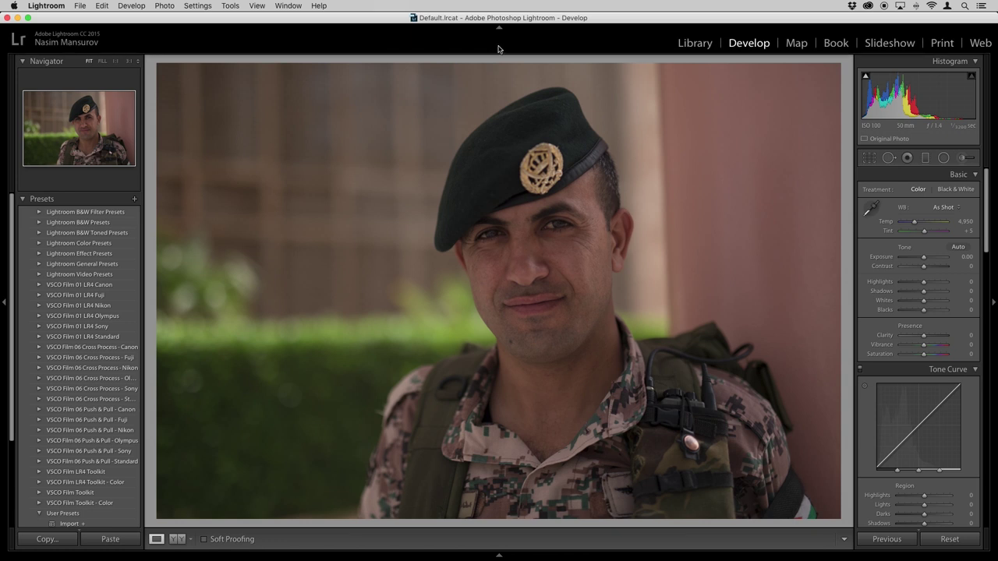
pyautogui.click(500, 29)
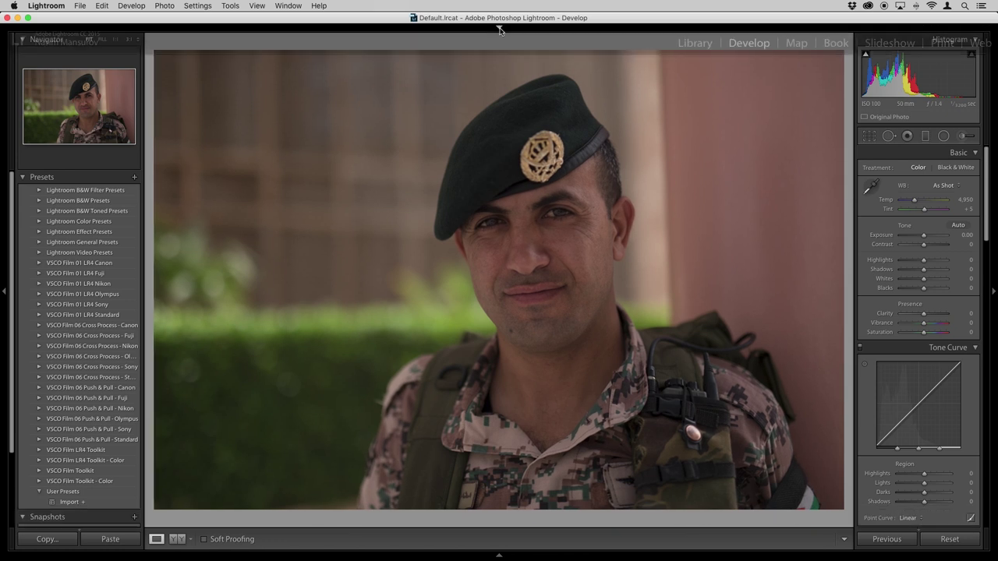
pyautogui.click(500, 556)
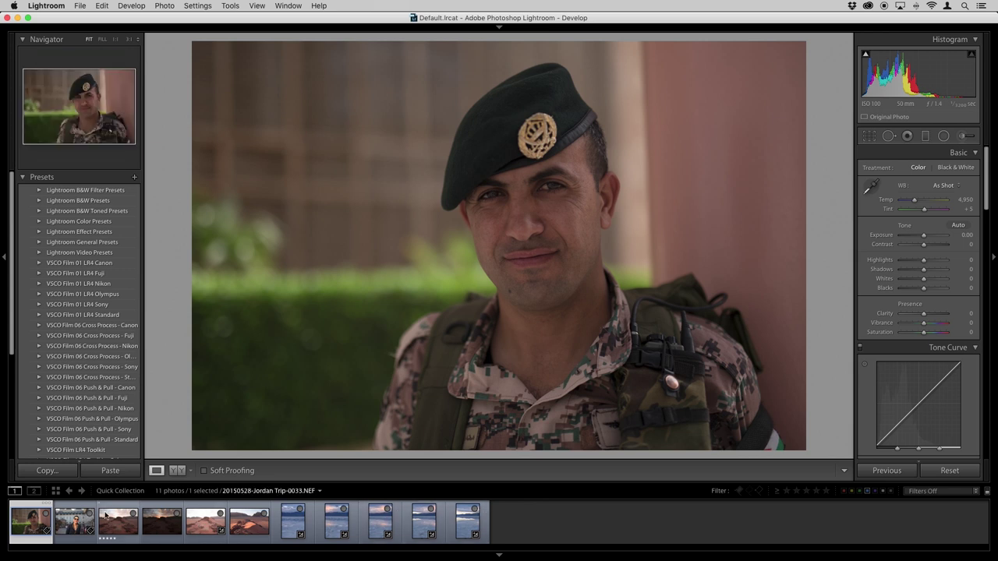
pyautogui.click(500, 556)
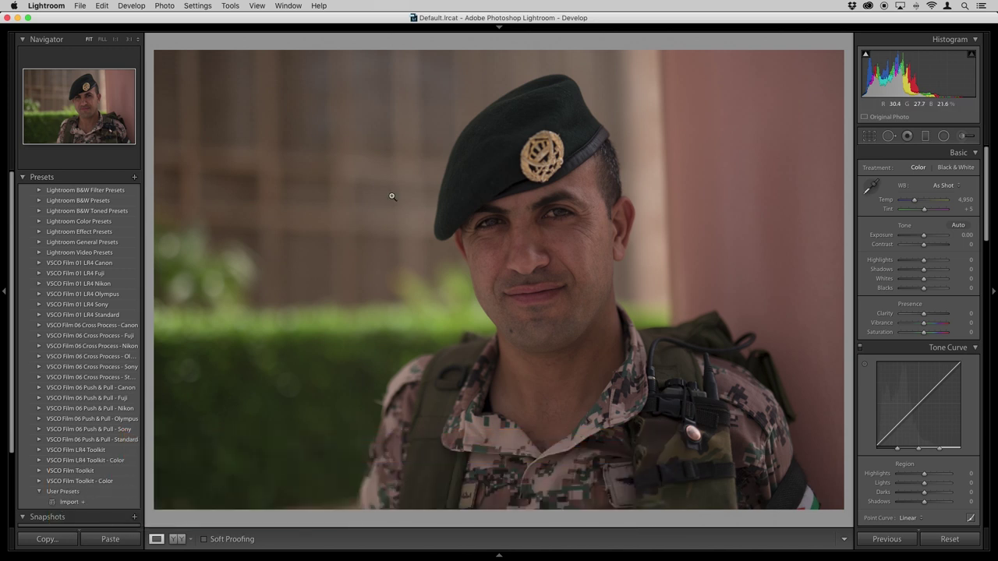
# Check the saved presets offered by Quick Develop in the Library for the portrait
pyautogui.press('g')
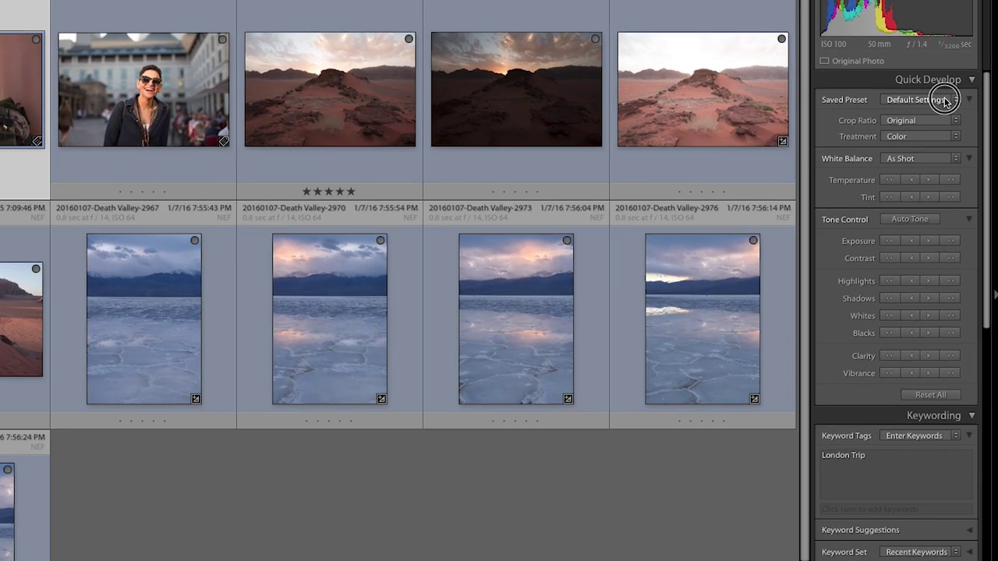
pyautogui.click(947, 144)
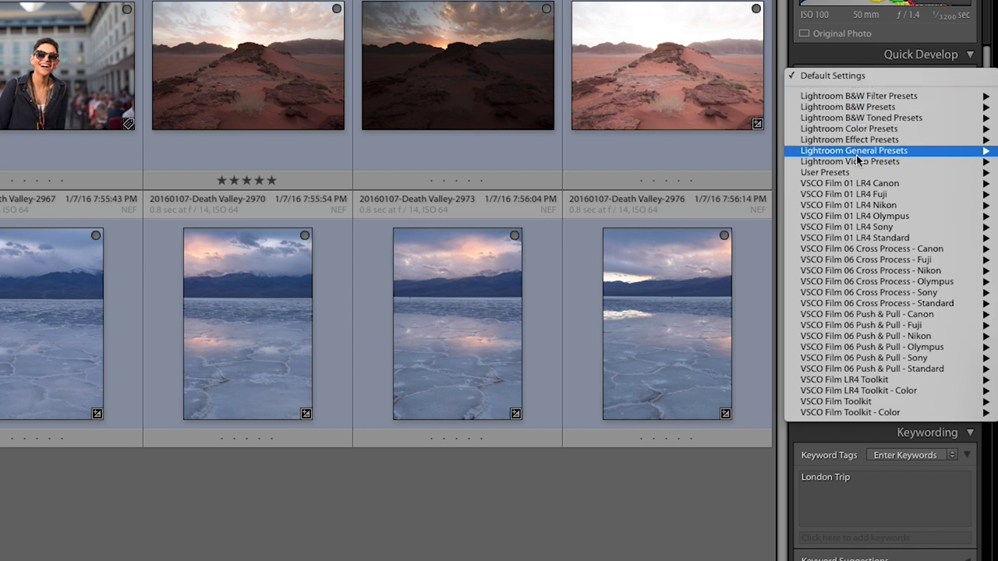
pyautogui.click(870, 58)
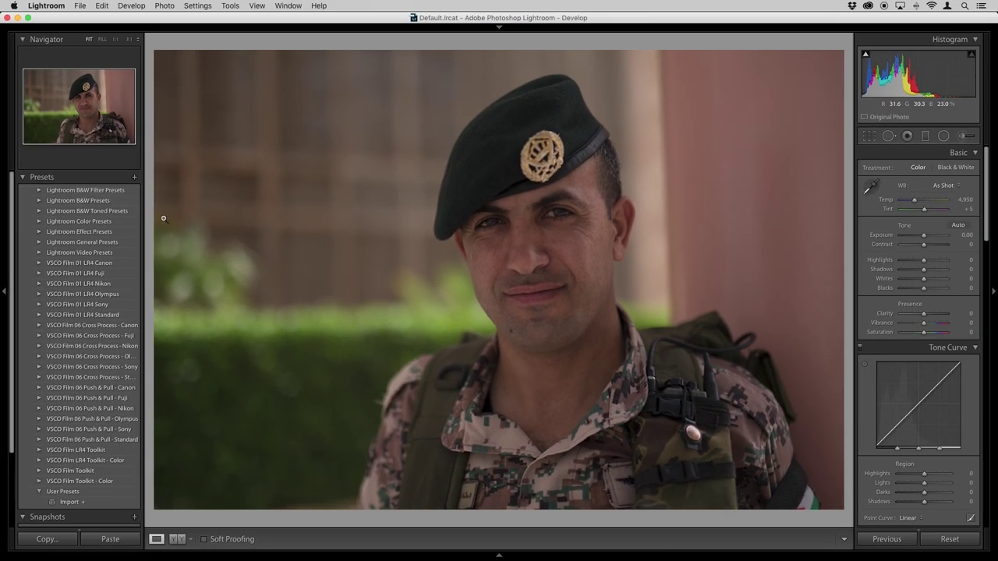
# Collapse Presets in Develop and compare the Collections list there with the one in the Library
pyautogui.click(24, 179)
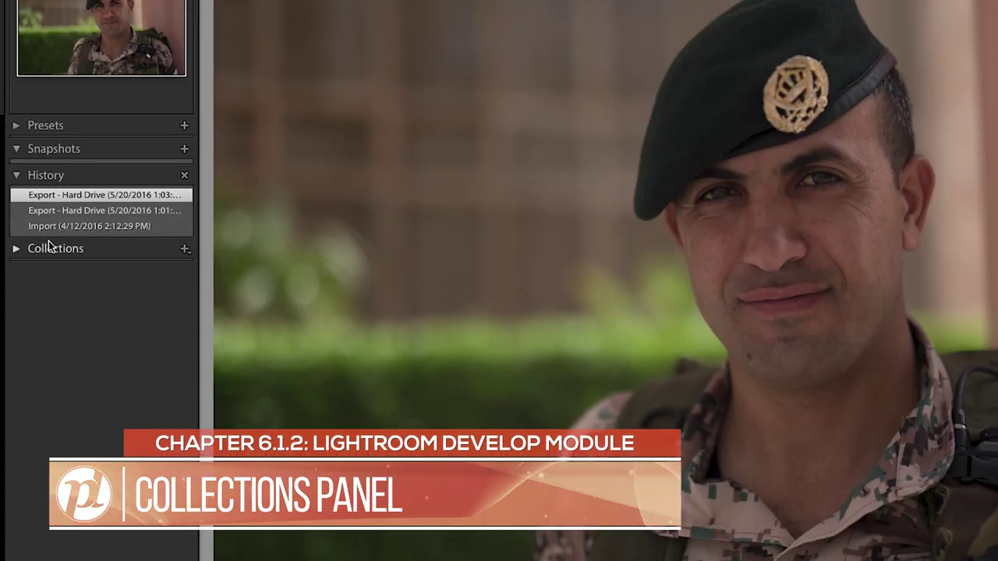
pyautogui.click(16, 248)
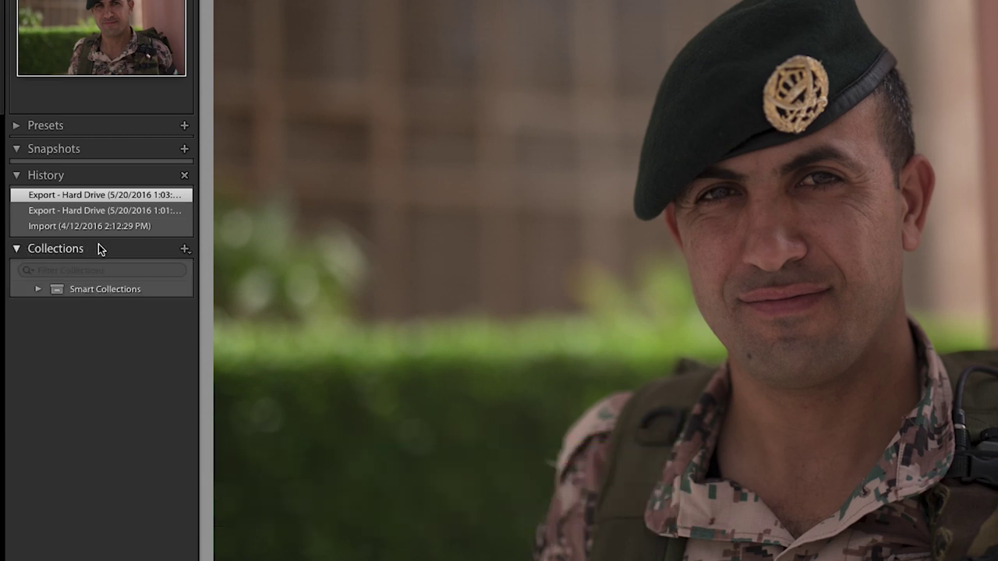
pyautogui.press('g')
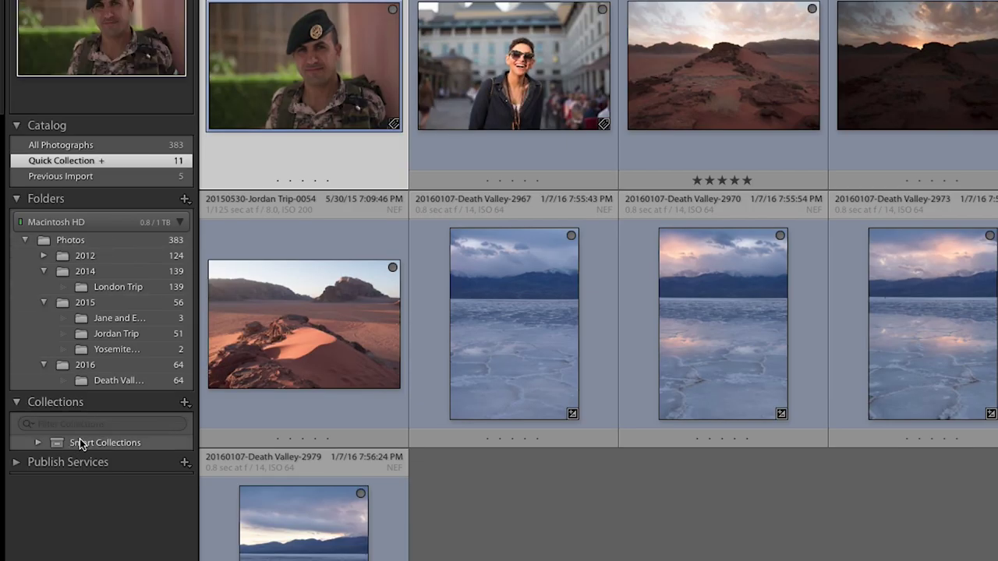
pyautogui.press('d')
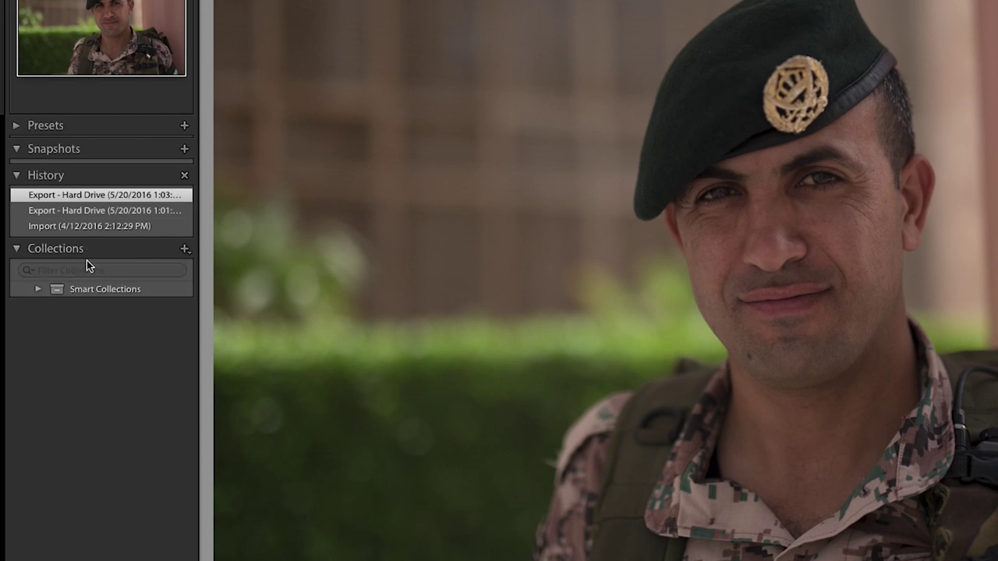
pyautogui.click(17, 250)
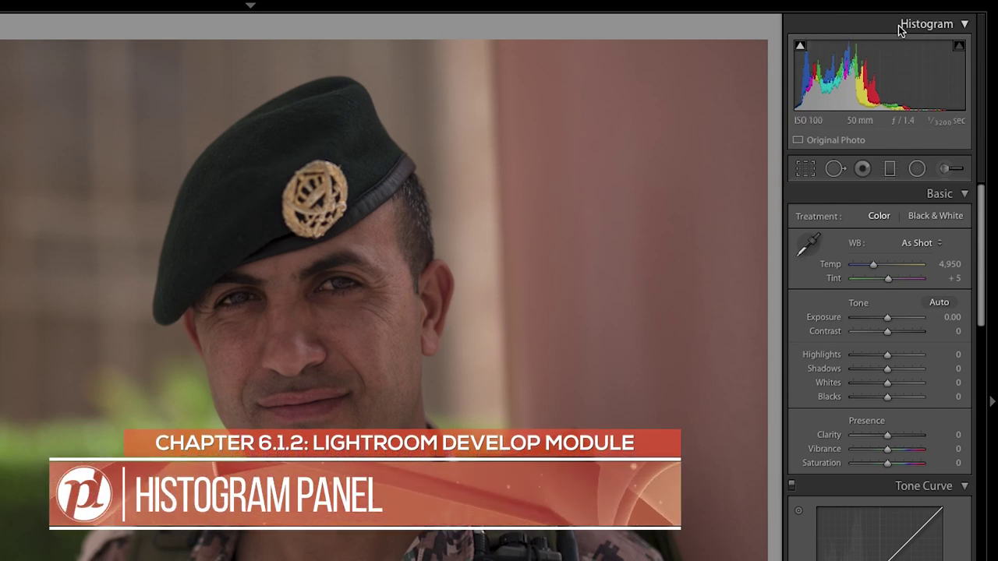
# Compare the portrait's histogram in the Library and Develop modules, and display its shadow clipping overlay
pyautogui.press('g')
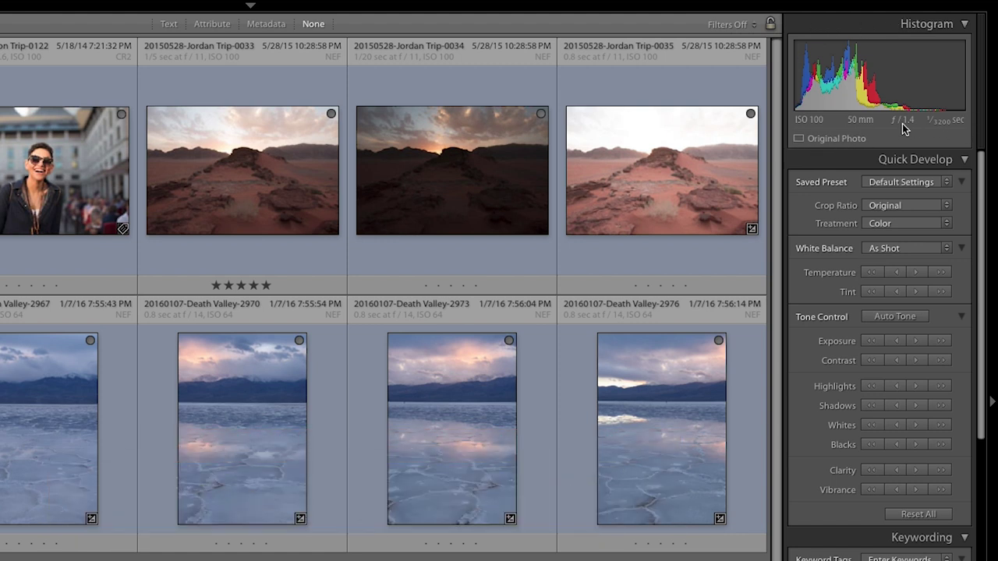
pyautogui.press('d')
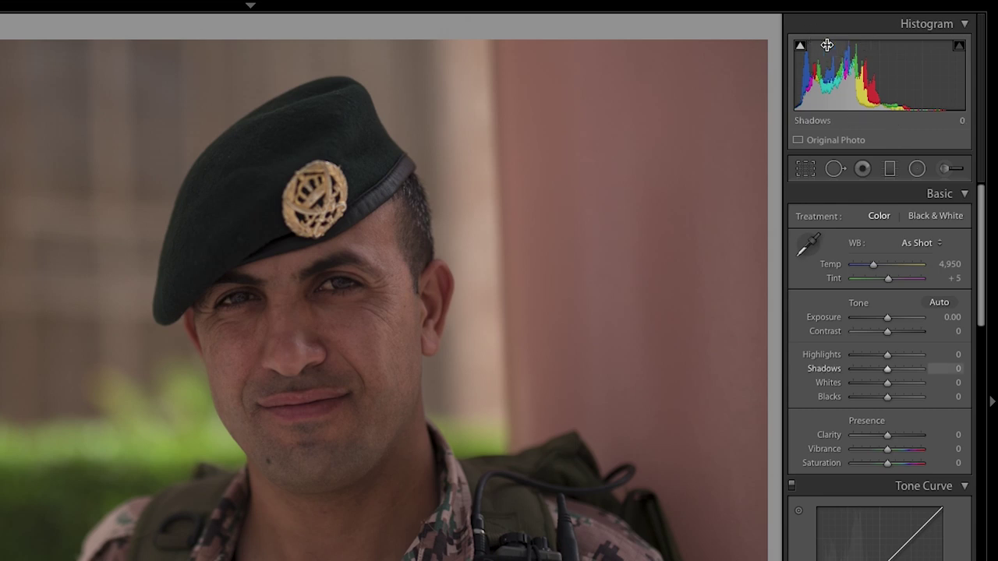
pyautogui.moveTo(801, 49)
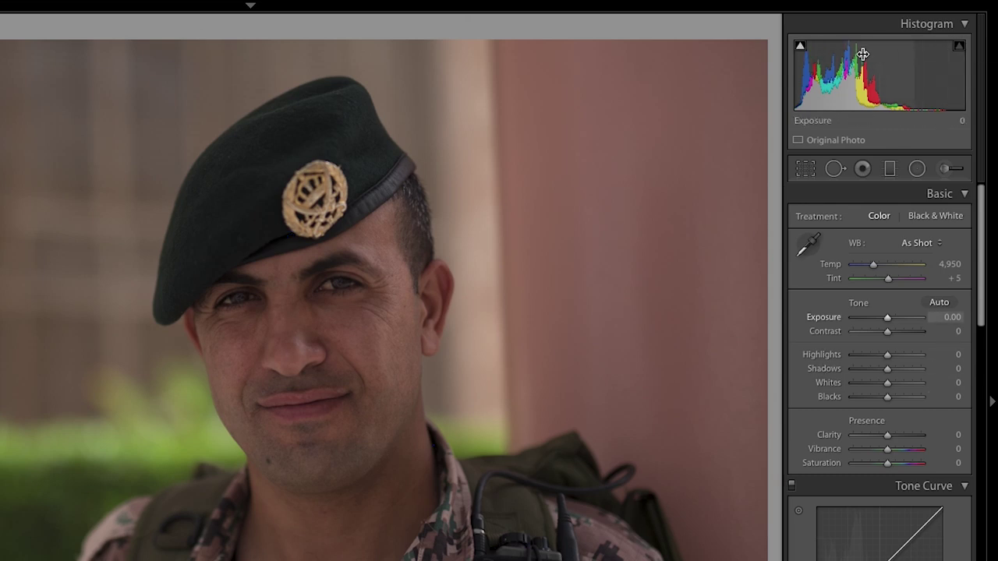
pyautogui.click(799, 49)
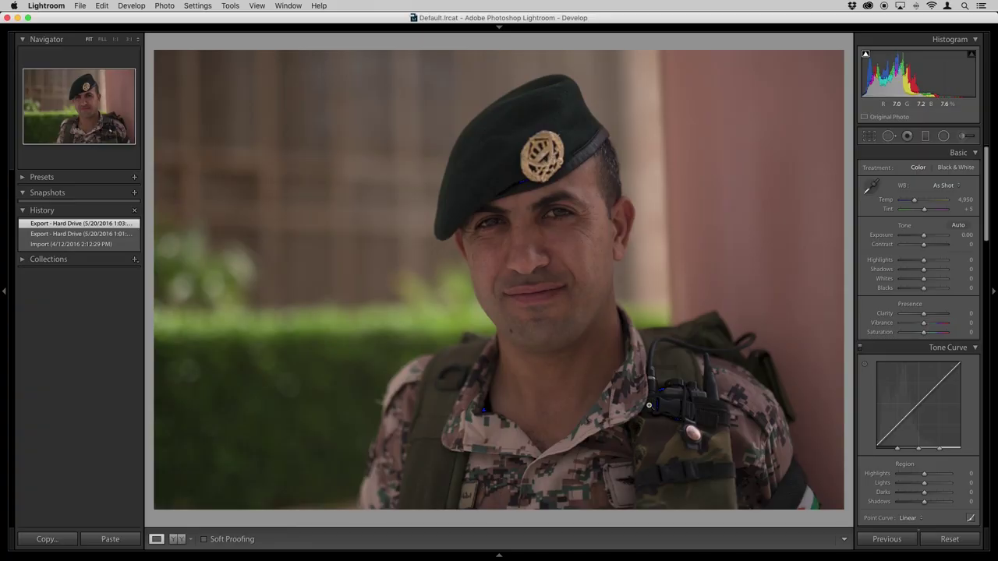
pyautogui.moveTo(865, 56)
# Open the bright desert photo Jordan Trip-0035 from the Library grid in the Develop module
pyautogui.press('g')
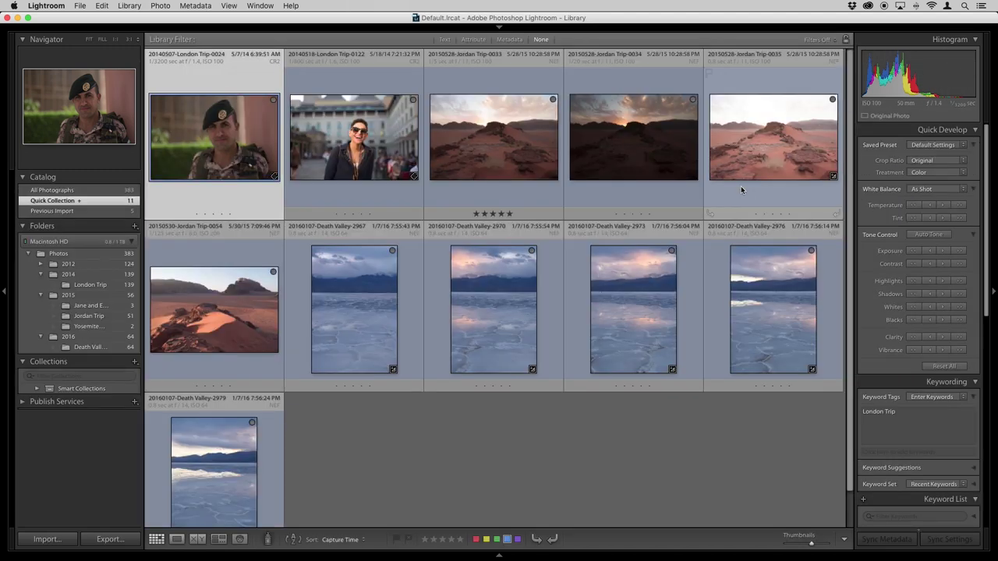
pyautogui.click(770, 142)
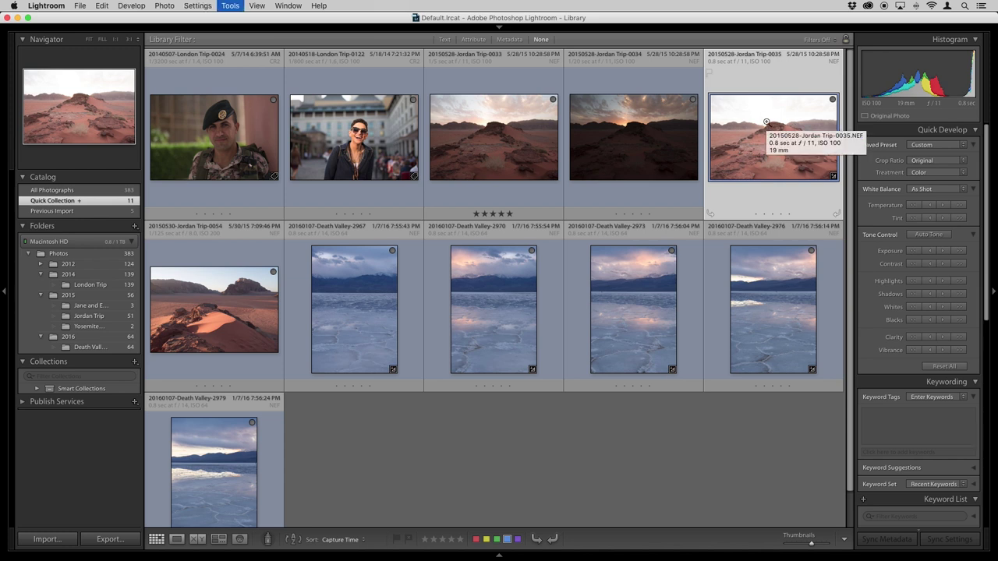
pyautogui.press('d')
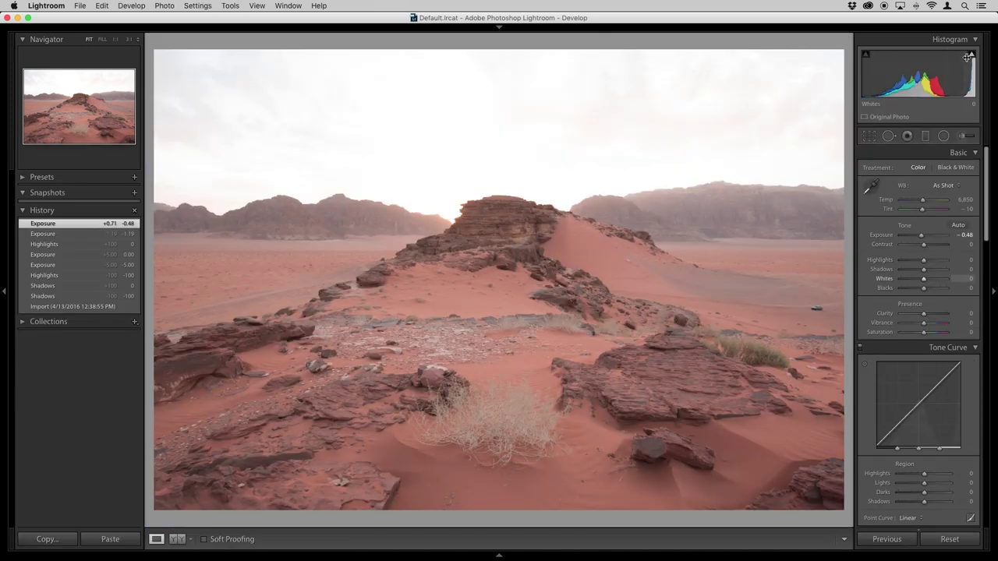
# Turn on highlight clipping for the desert photo, inspect the clipped sky up close, and turn the overlay off
pyautogui.moveTo(973, 57)
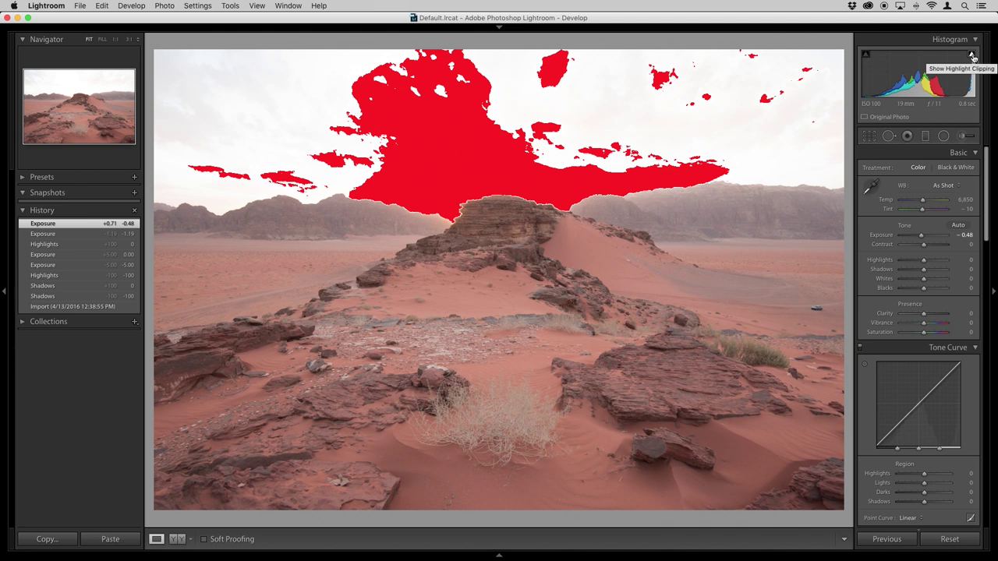
pyautogui.click(971, 57)
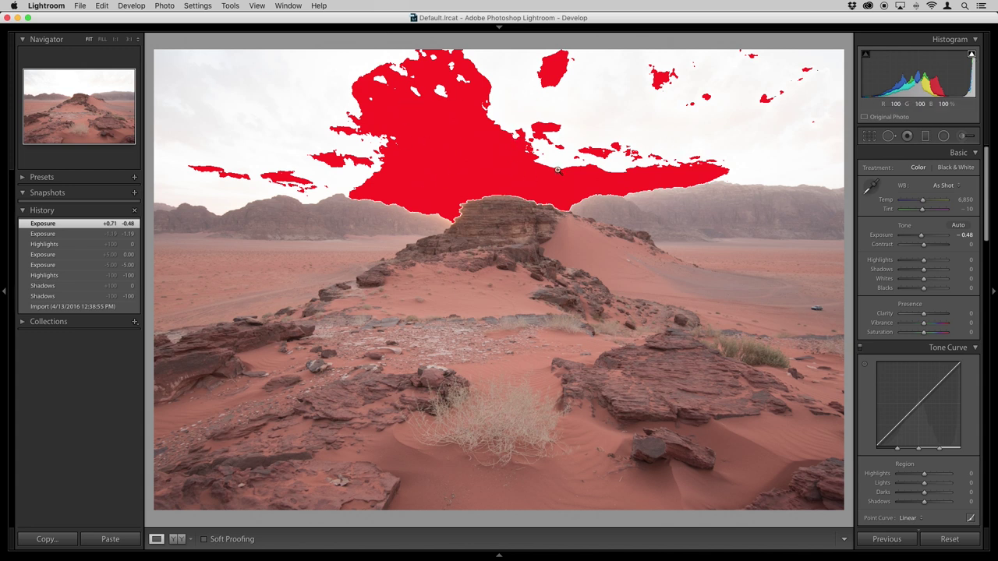
pyautogui.click(587, 187)
pyautogui.moveTo(603, 187); pyautogui.dragTo(485, 314)
pyautogui.moveTo(642, 283); pyautogui.dragTo(486, 242)
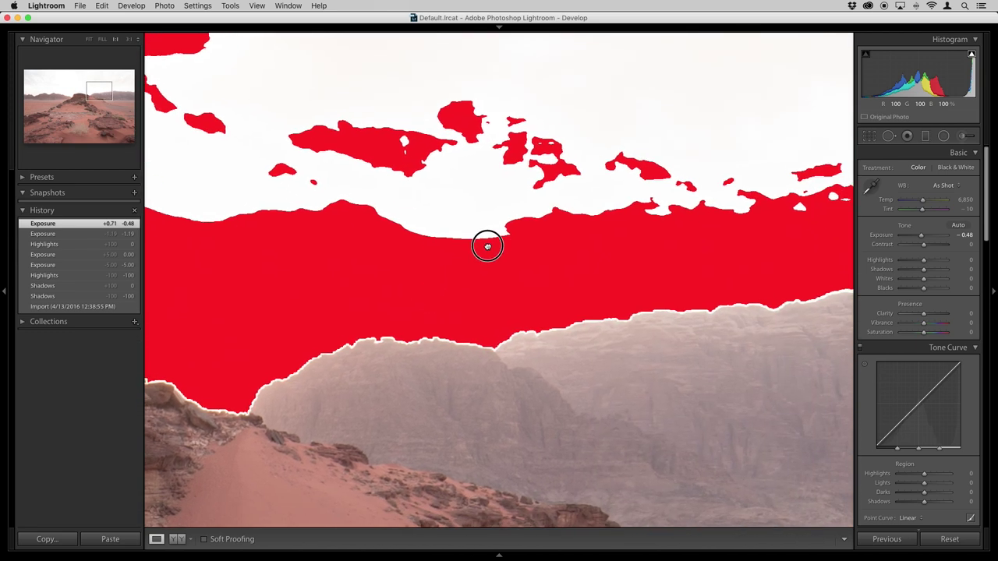
pyautogui.click(530, 200)
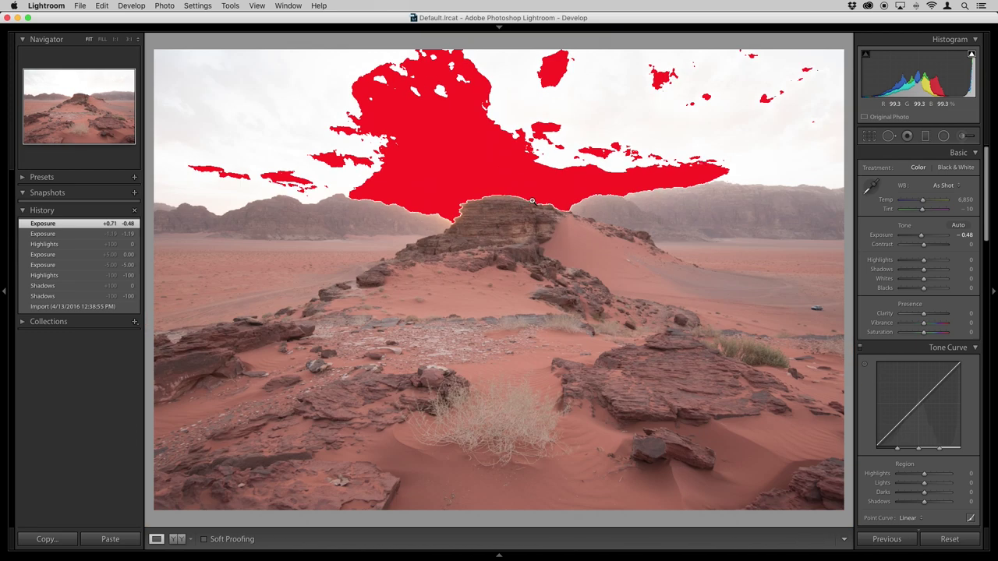
pyautogui.click(972, 57)
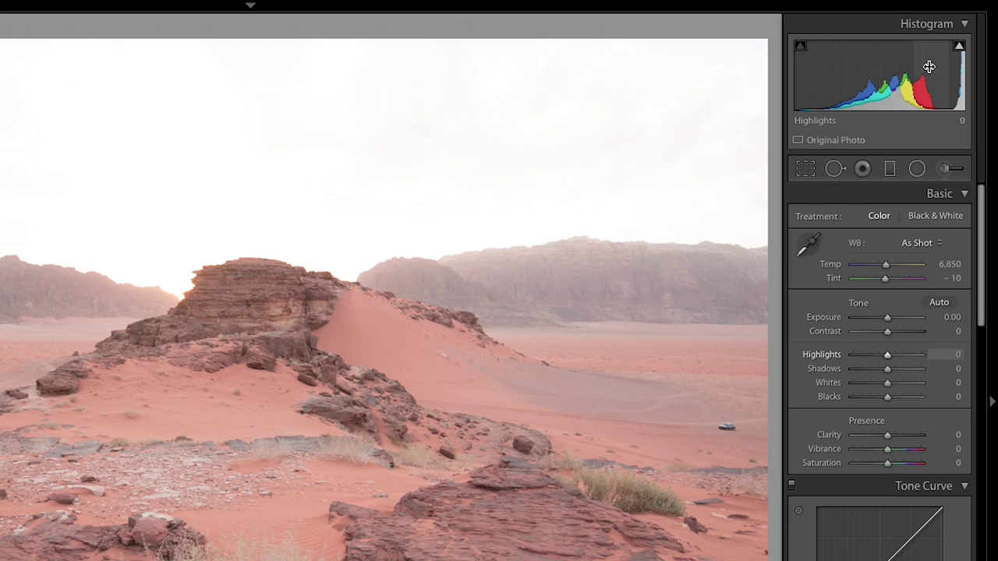
# Lower the desert photo's Highlights to -100 directly from the highlights region of the histogram
pyautogui.moveTo(933, 65); pyautogui.dragTo(854, 65)
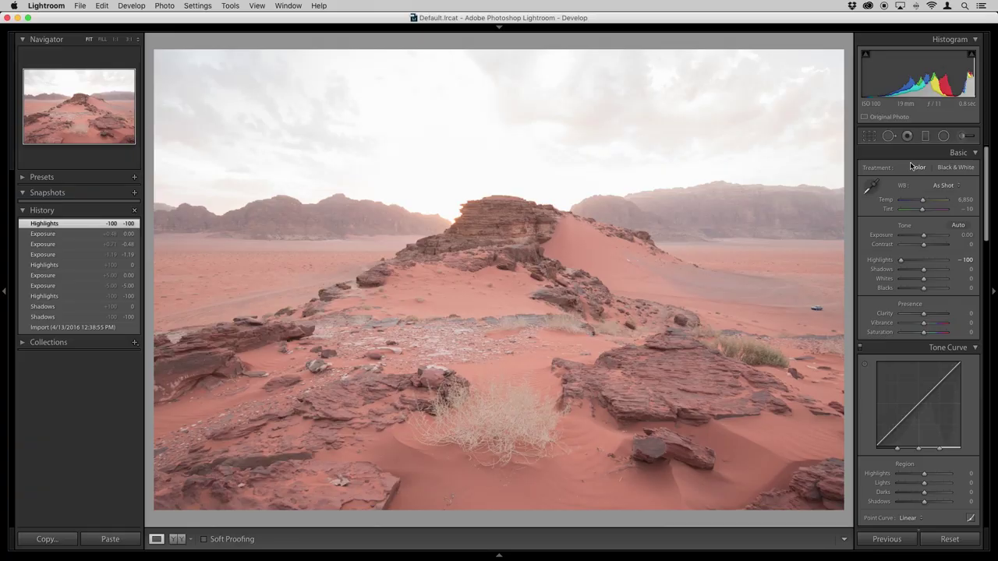
# Open the soldier portrait in the Develop module and change its treatment to Black & White
pyautogui.press('g')
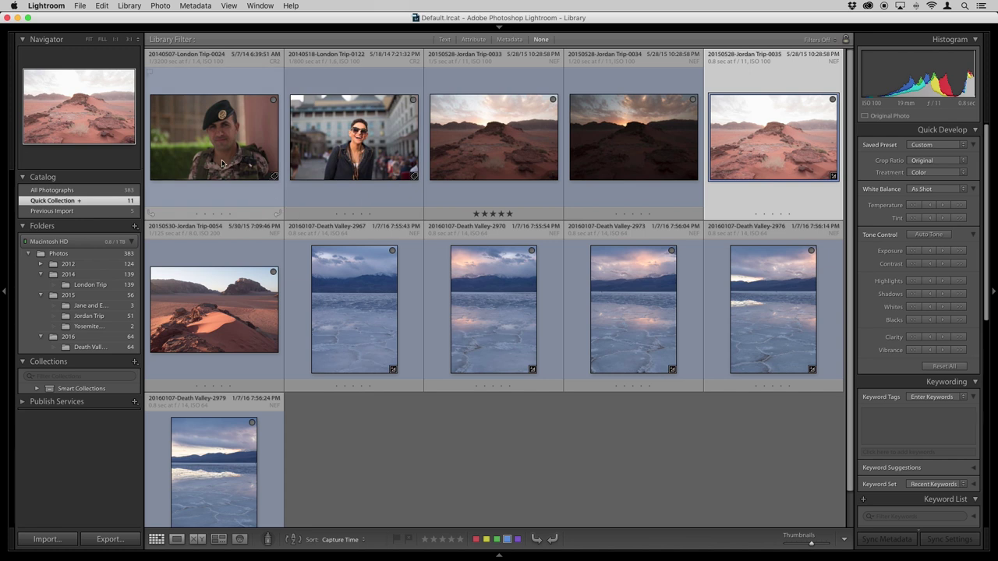
pyautogui.click(222, 163)
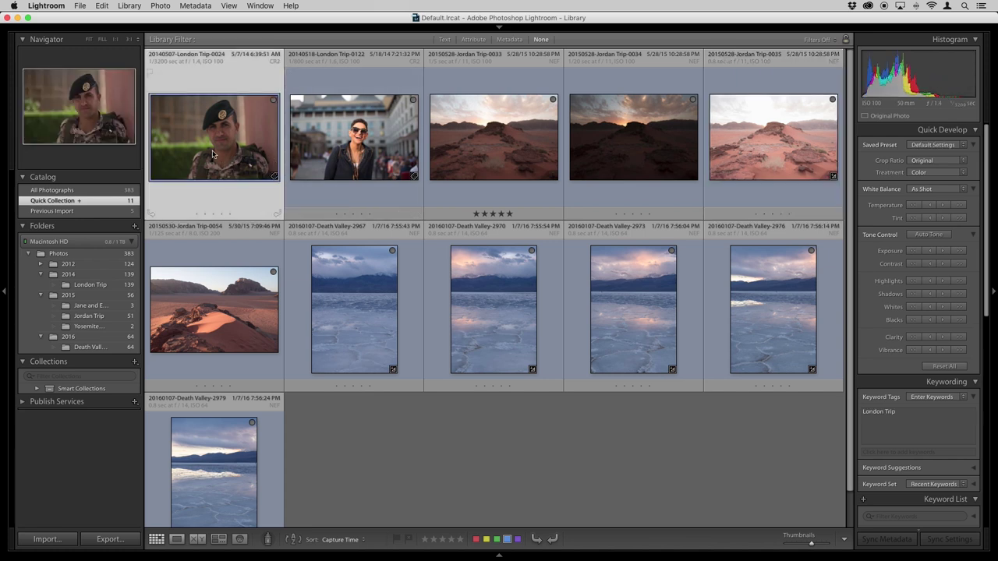
pyautogui.press('d')
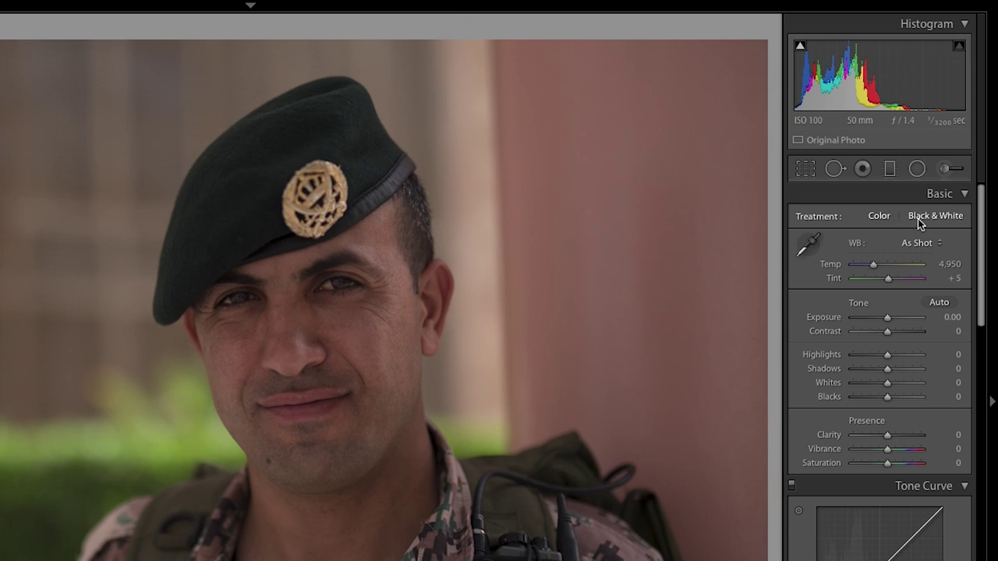
pyautogui.click(920, 224)
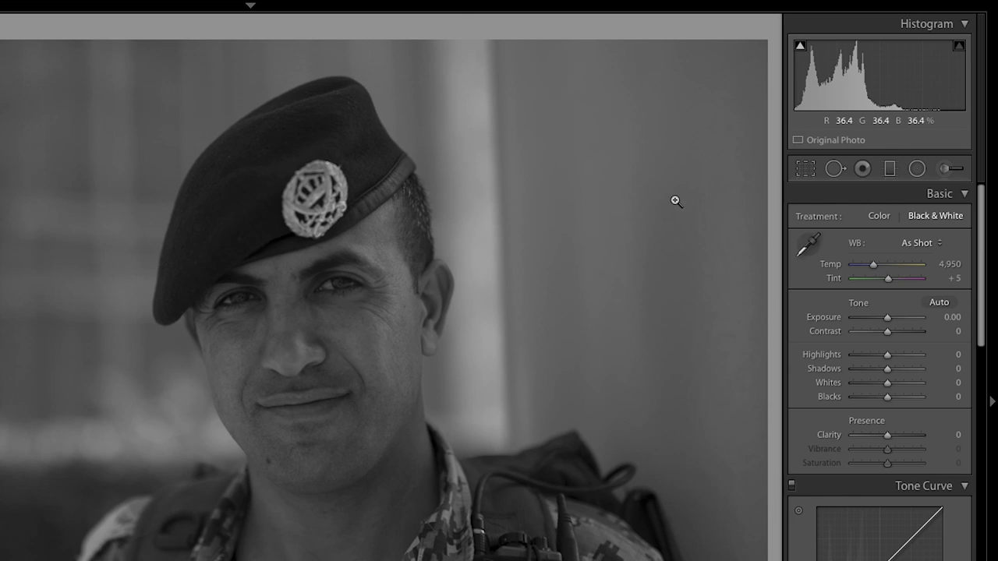
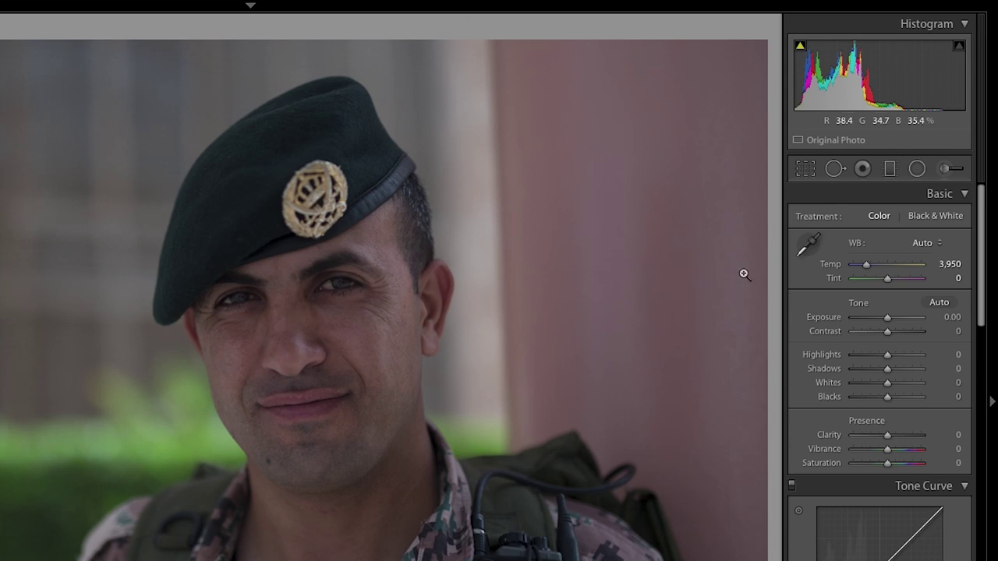
# Set the soldier portrait's white balance back to the As Shot preset
pyautogui.click(923, 243)
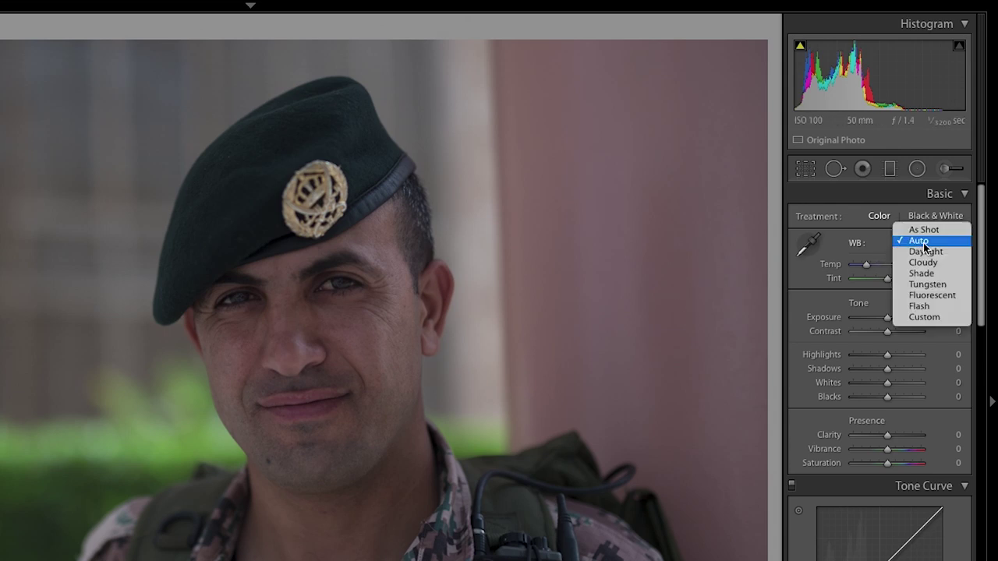
pyautogui.click(925, 233)
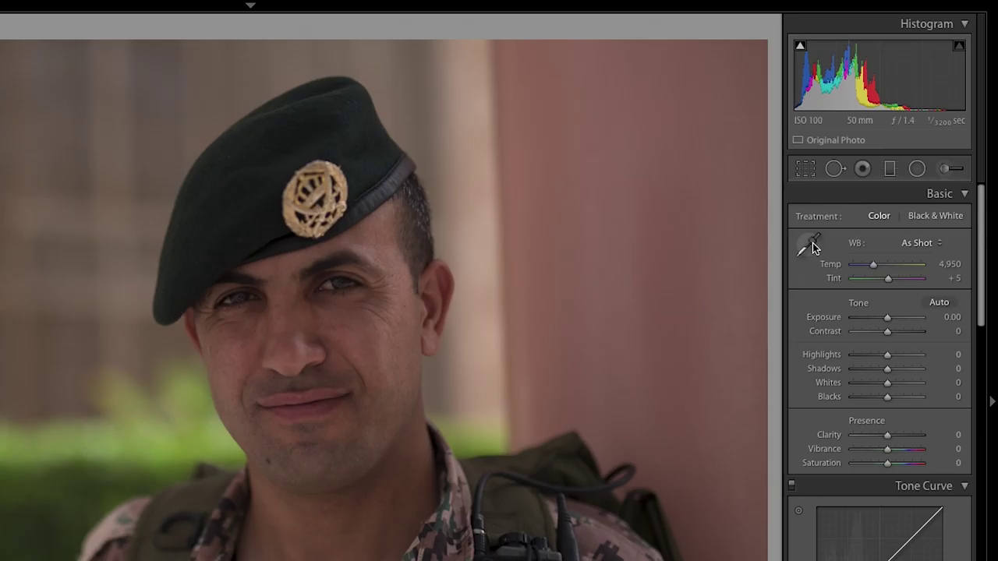
# Sample a neutral tone on the soldier's lower sleeve with the White Balance Selector, and revert to the As Shot history state
pyautogui.click(814, 247)
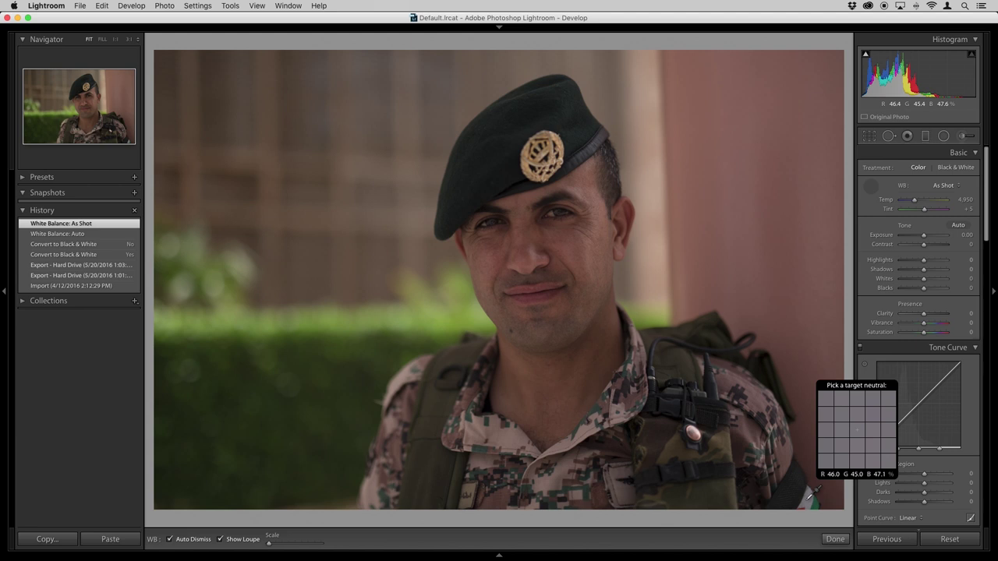
pyautogui.click(808, 496)
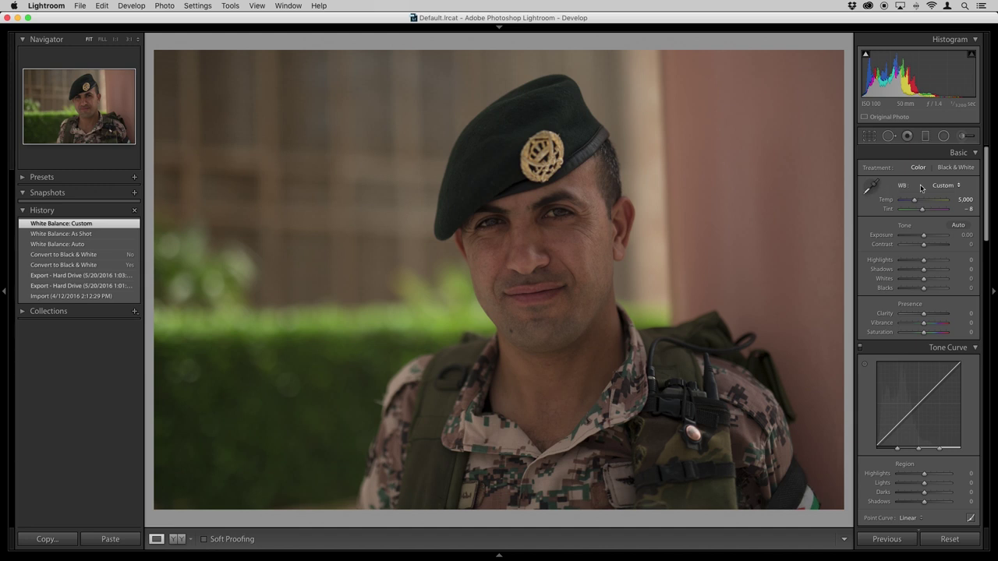
pyautogui.click(944, 187)
pyautogui.click(941, 186)
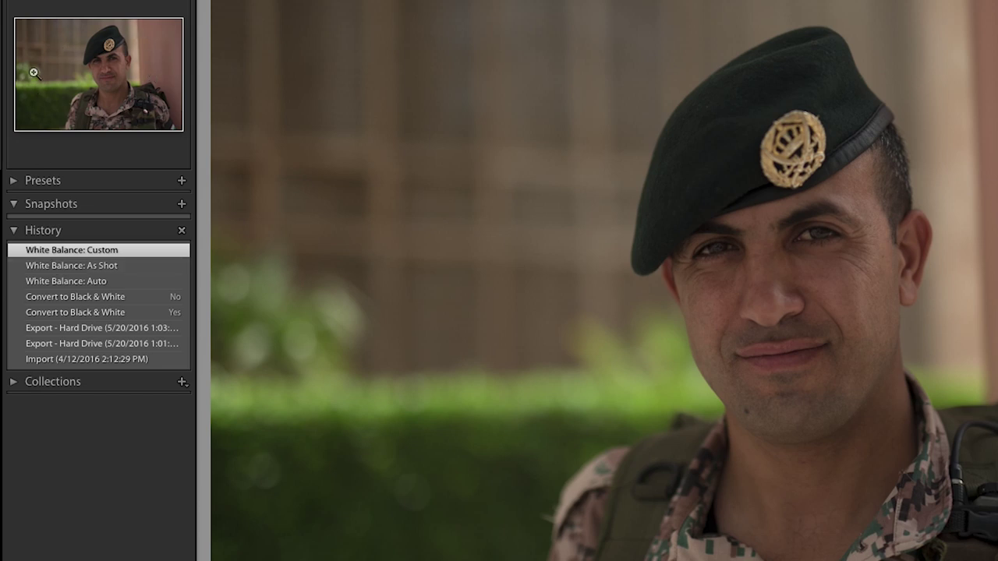
pyautogui.click(82, 268)
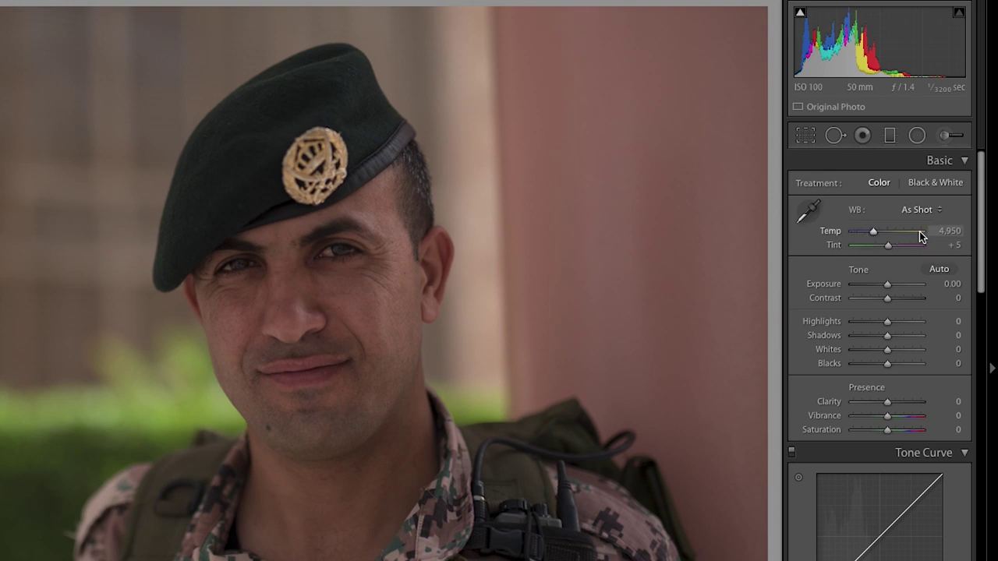
# Warm the portrait's white balance to a temperature of 6,339, and cool it down to 4,733
pyautogui.moveTo(873, 232)
pyautogui.mouseDown()
pyautogui.moveTo(852, 232)
pyautogui.moveTo(915, 232)
pyautogui.moveTo(846, 232)
pyautogui.moveTo(883, 234)
pyautogui.mouseUp()
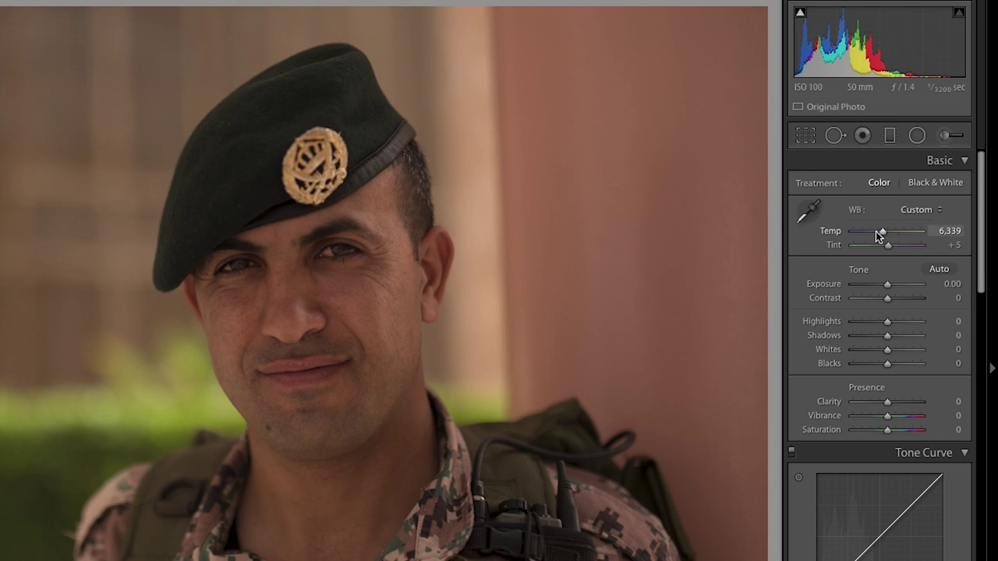
pyautogui.moveTo(883, 234); pyautogui.dragTo(875, 237)
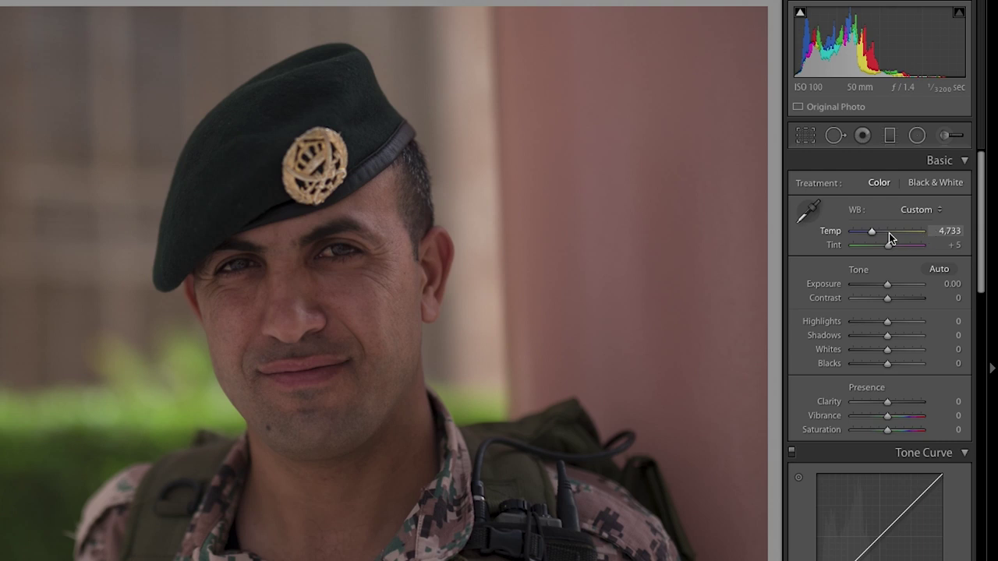
# Raise the portrait's Tint to +58, check the earlier Temperature history state, and reset Tint to its default
pyautogui.moveTo(888, 247)
pyautogui.mouseDown()
pyautogui.moveTo(842, 246)
pyautogui.moveTo(926, 251)
pyautogui.moveTo(886, 250)
pyautogui.moveTo(908, 251)
pyautogui.moveTo(888, 247)
pyautogui.moveTo(900, 248)
pyautogui.mouseUp()
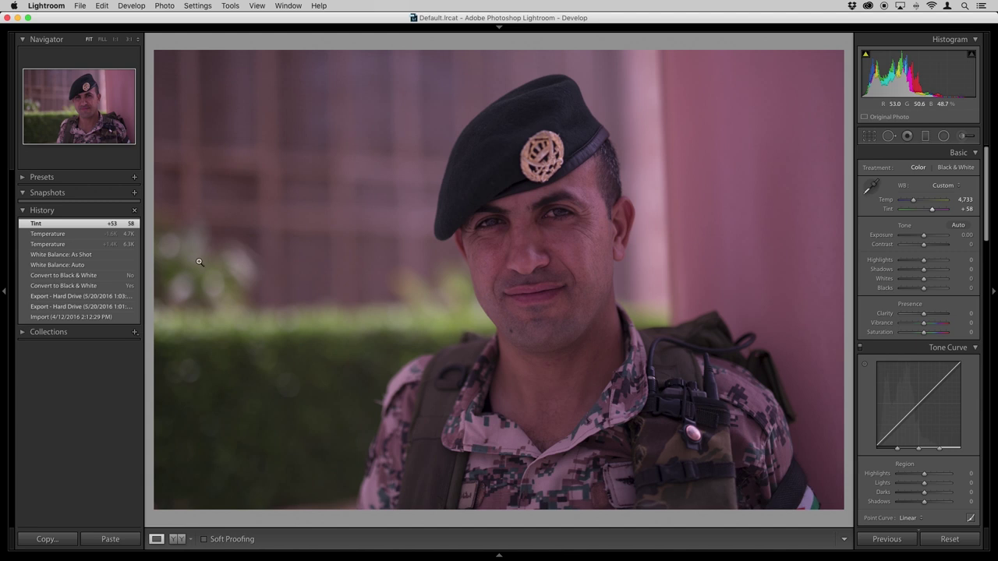
pyautogui.click(60, 234)
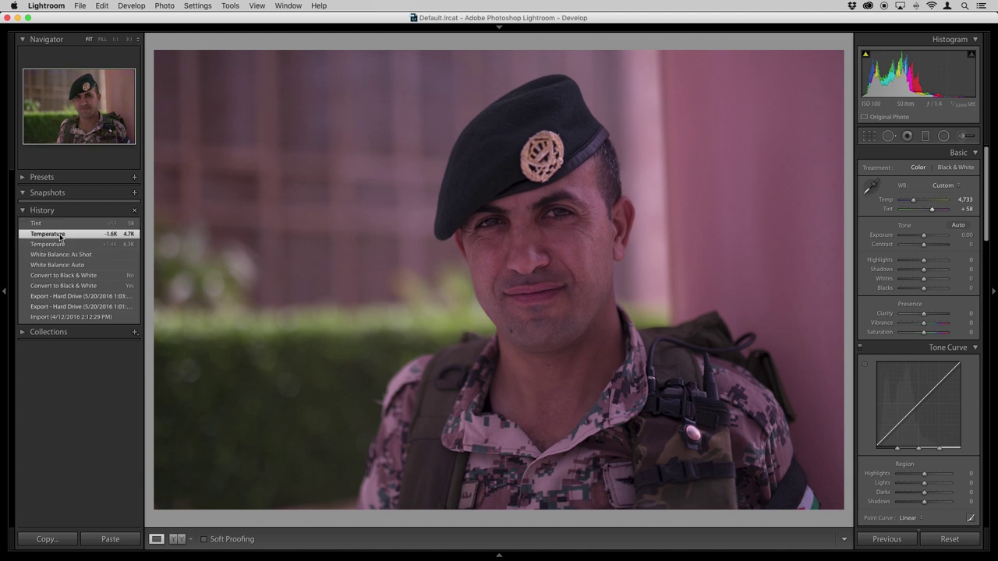
pyautogui.click(63, 224)
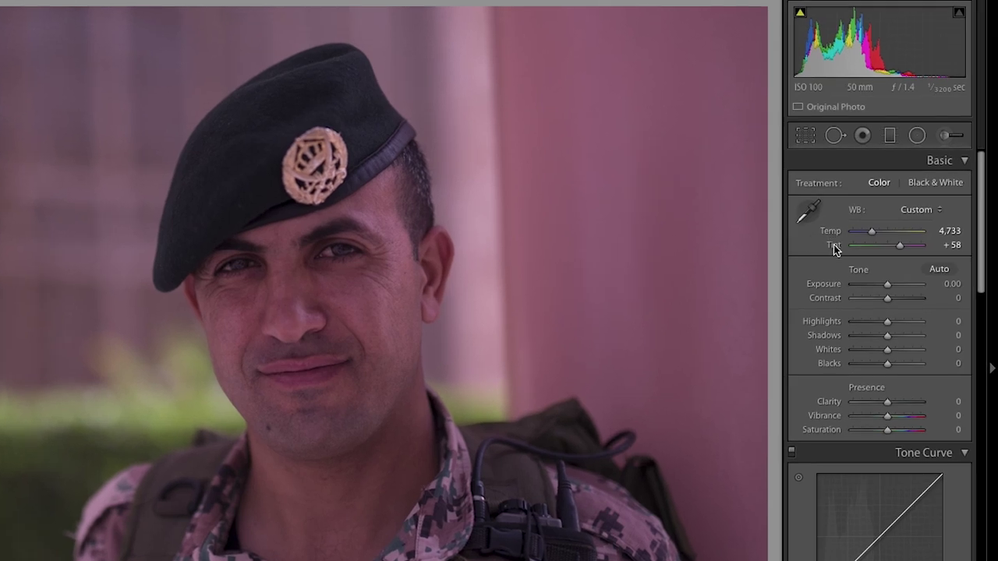
pyautogui.doubleClick(833, 246)
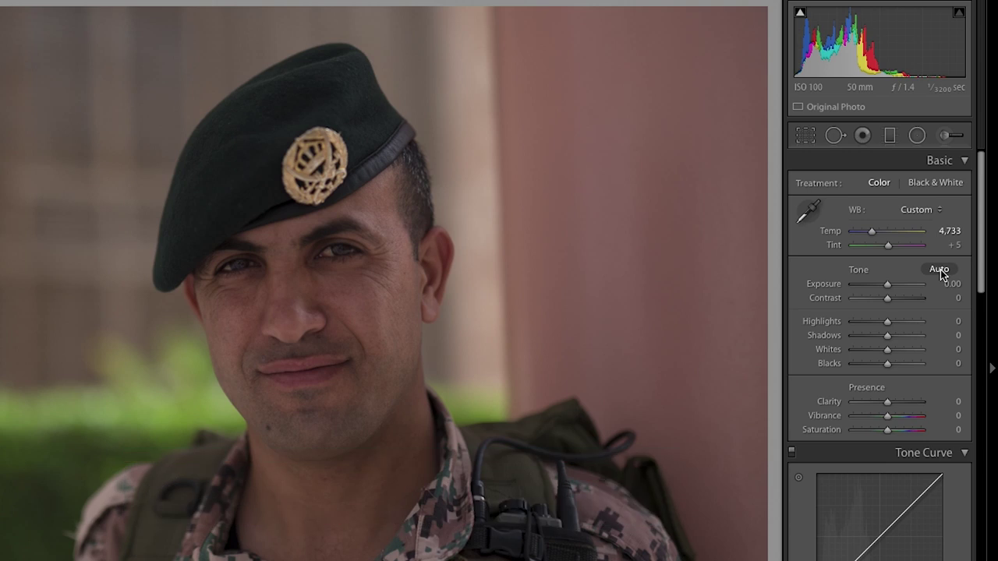
# Apply Auto Tone to the portrait, compare it with the untoned version, and return to the history state before it
pyautogui.click(940, 270)
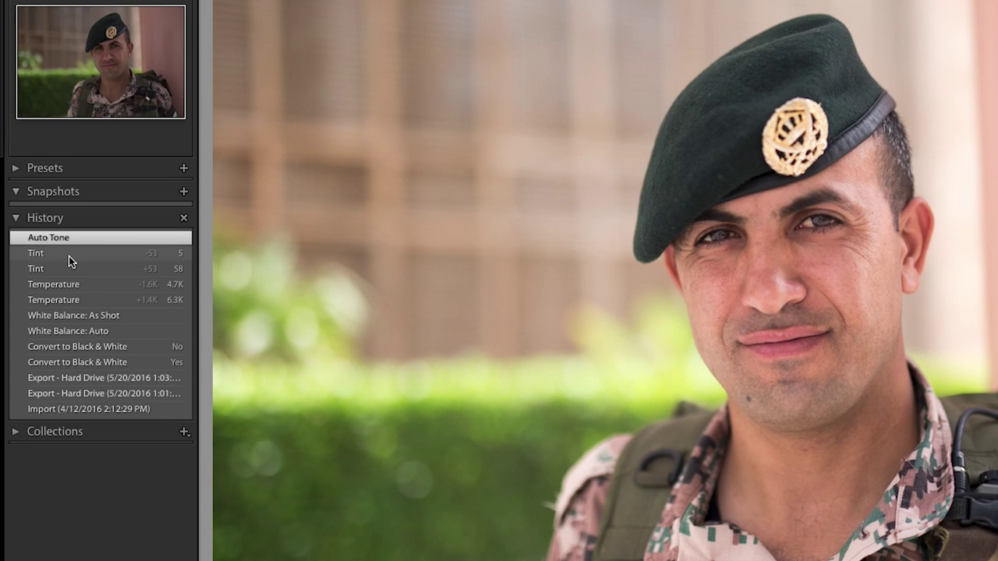
pyautogui.hotkey('ctrl', 'z')
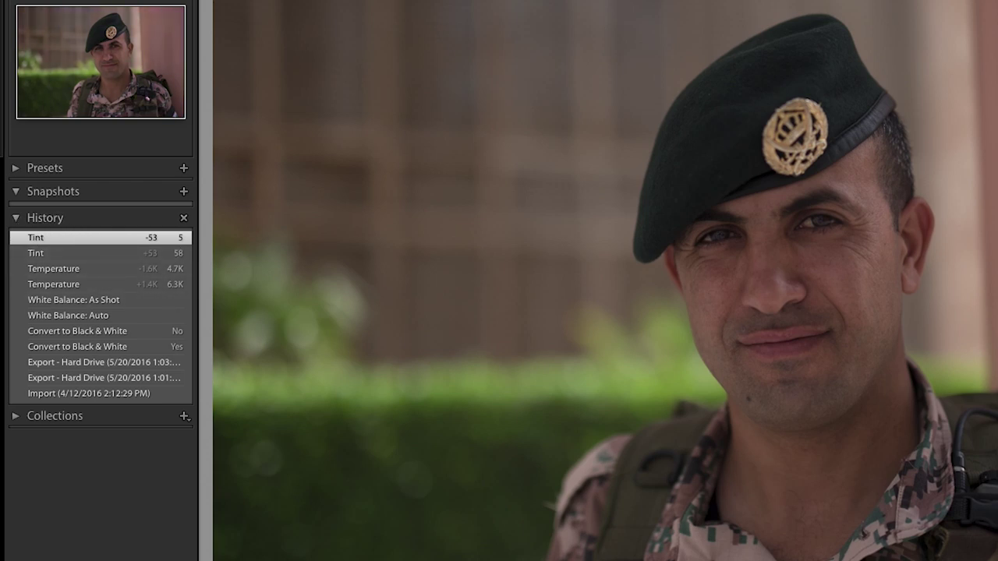
pyautogui.hotkey('ctrl', 'shift', 'u')
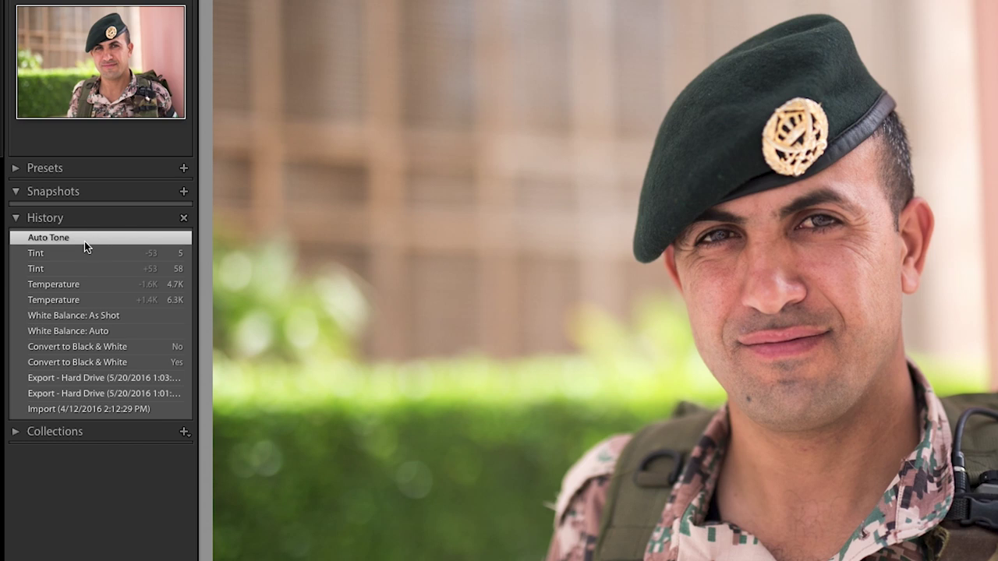
pyautogui.click(47, 254)
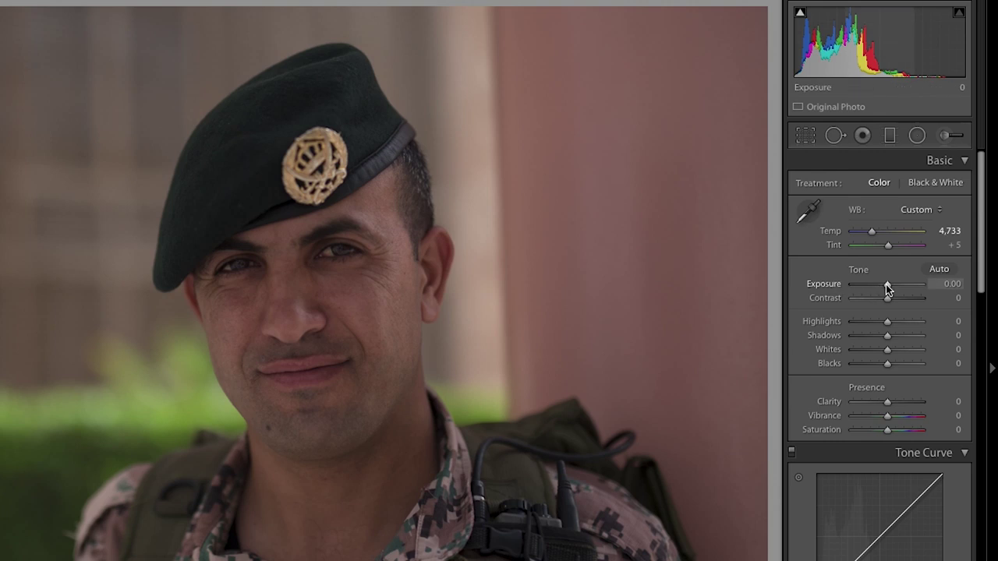
# Darken the portrait to an Exposure of -2.65, and brighten it to +1.00
pyautogui.moveTo(886, 285); pyautogui.dragTo(870, 286)
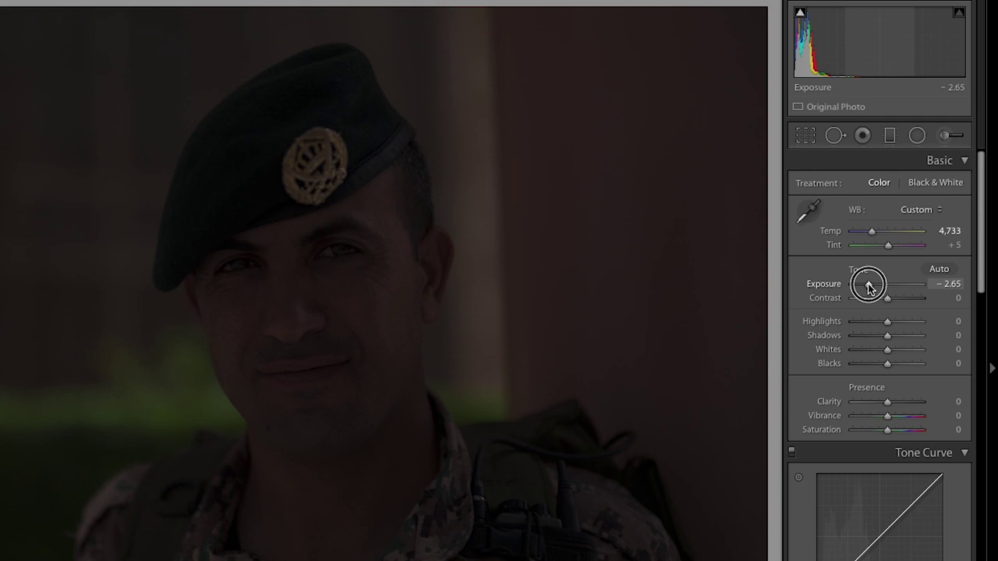
pyautogui.moveTo(870, 286); pyautogui.dragTo(894, 288)
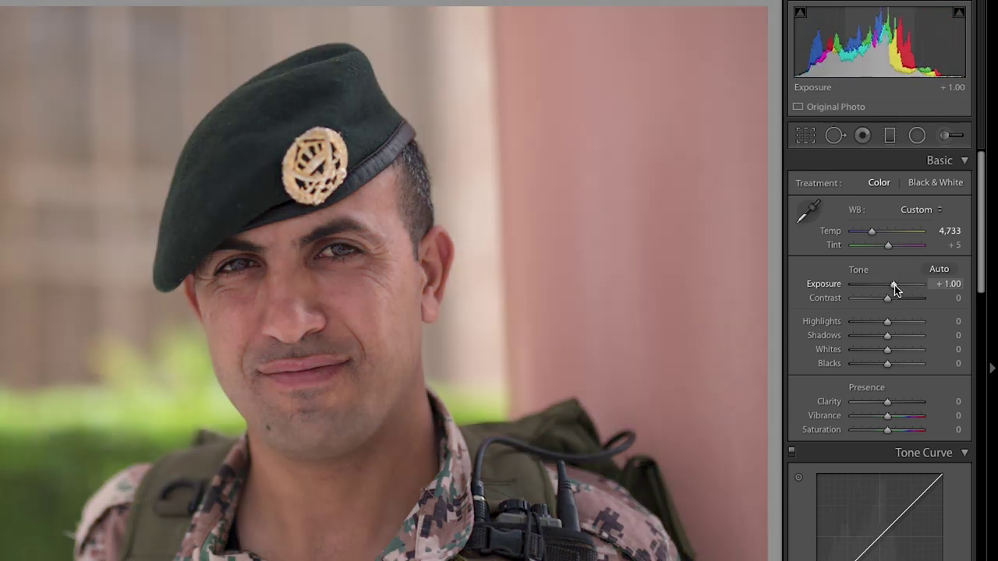
# Enter an exact Exposure value of 2 for the portrait, and set it back to 1
pyautogui.click(949, 284)
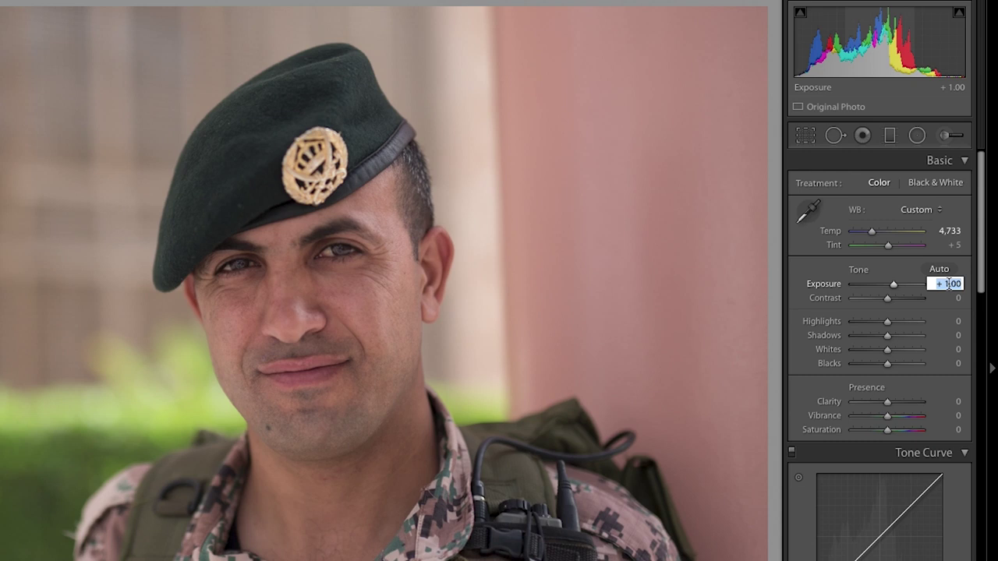
pyautogui.write('2')
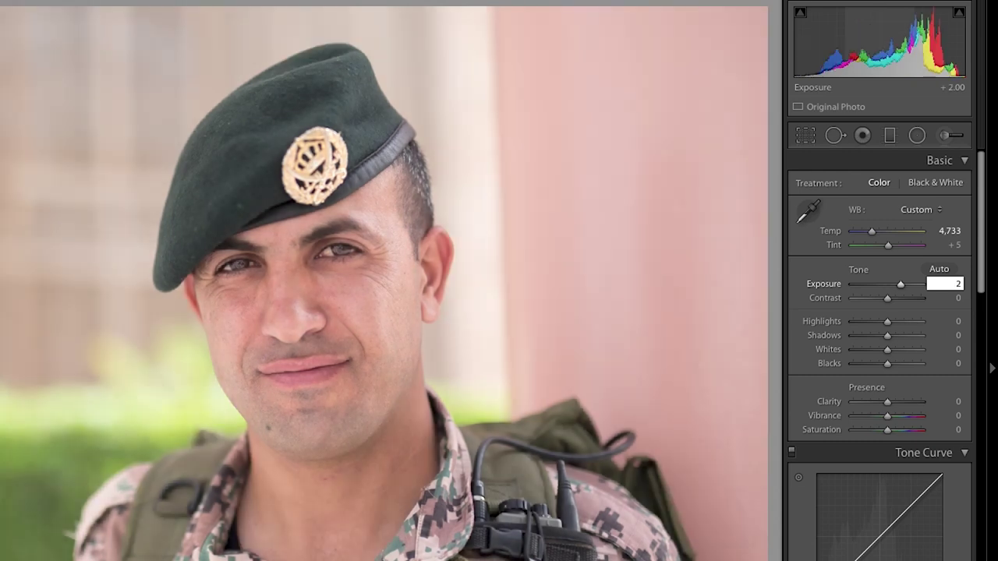
pyautogui.press('Return')
pyautogui.click(951, 285)
pyautogui.write('1')
pyautogui.press('Return')
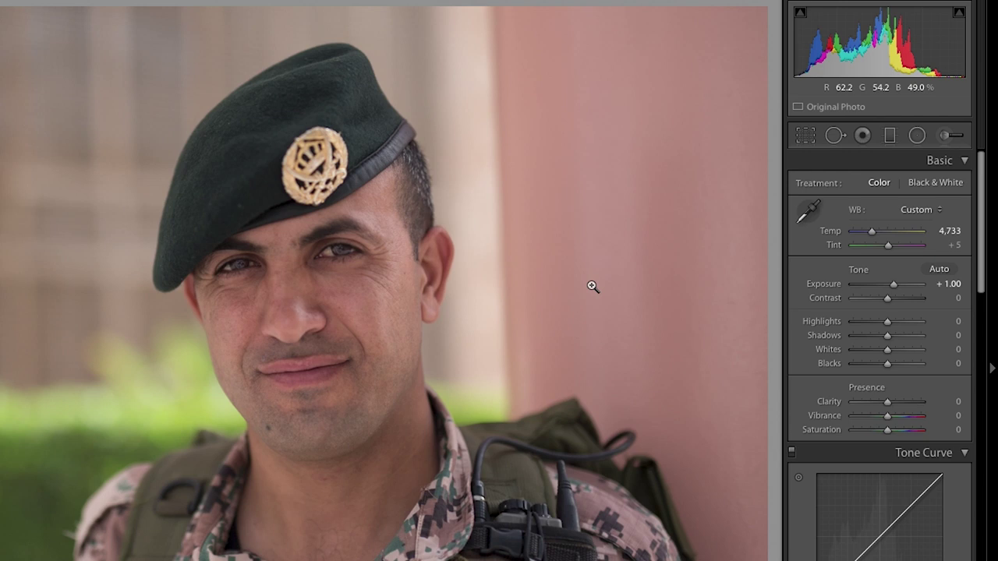
# Open the bright desert photo Jordan Trip-0035 in the Develop module and lower its Exposure to -2.26 and further to -5.00
pyautogui.press('g')
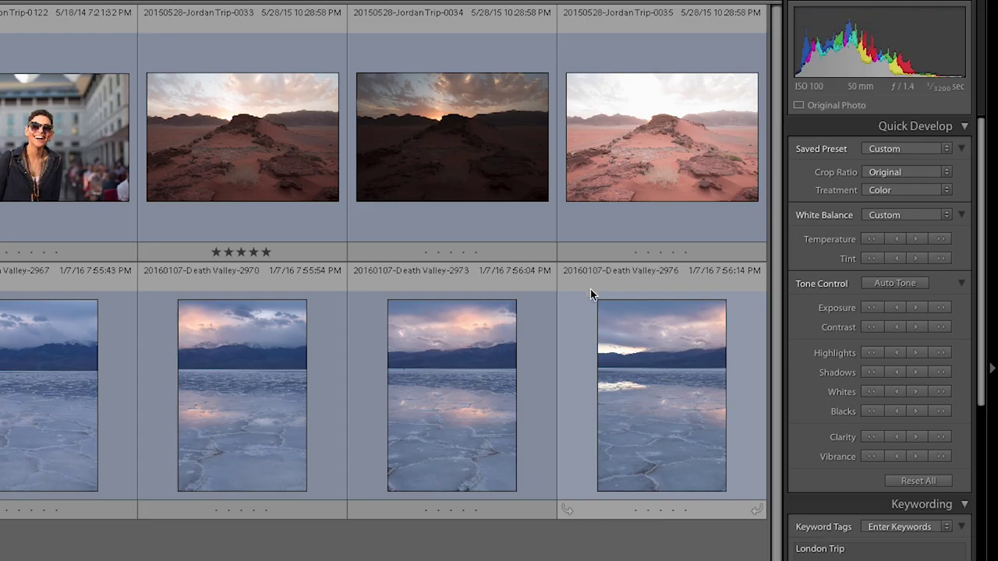
pyautogui.click(643, 152)
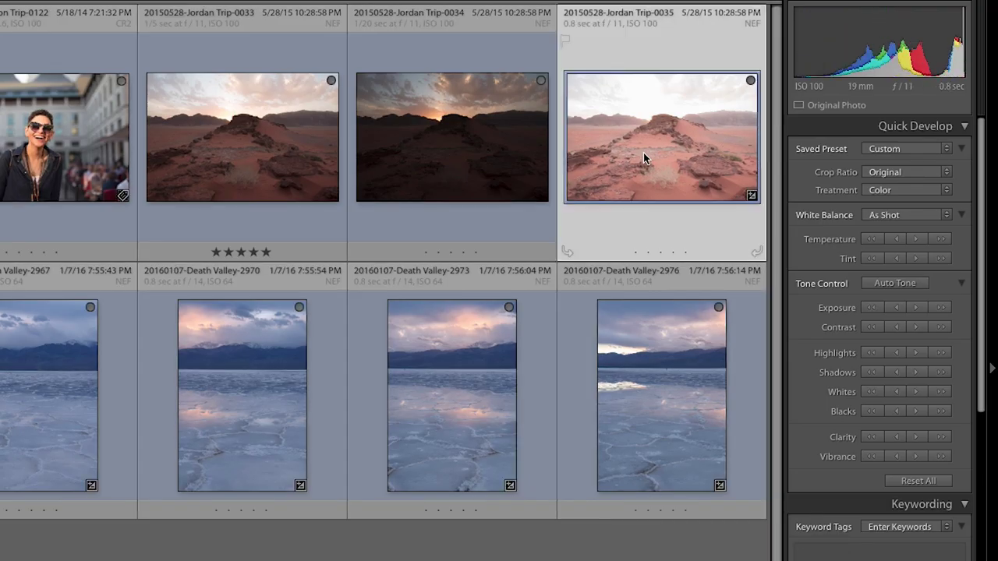
pyautogui.press('d')
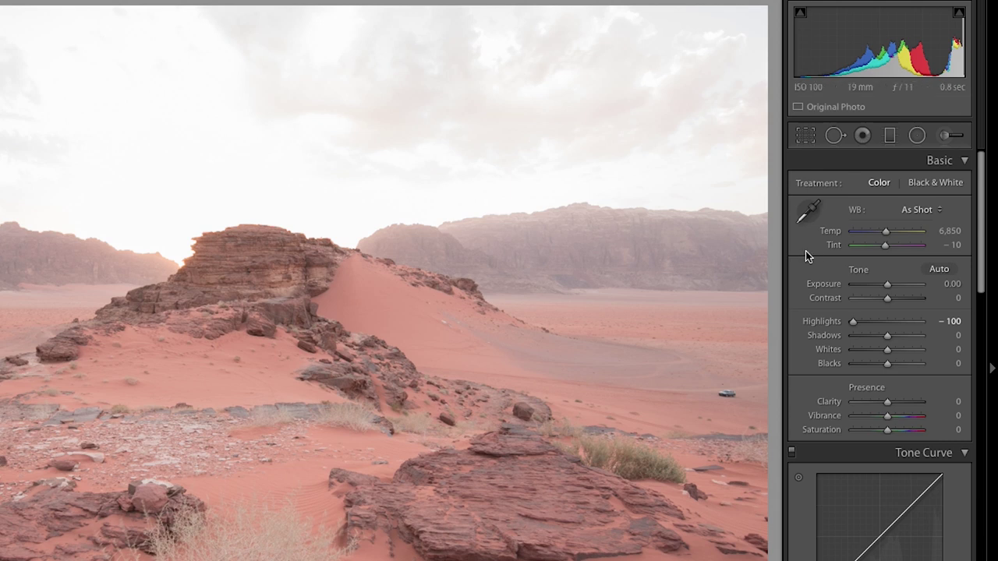
pyautogui.click(872, 286)
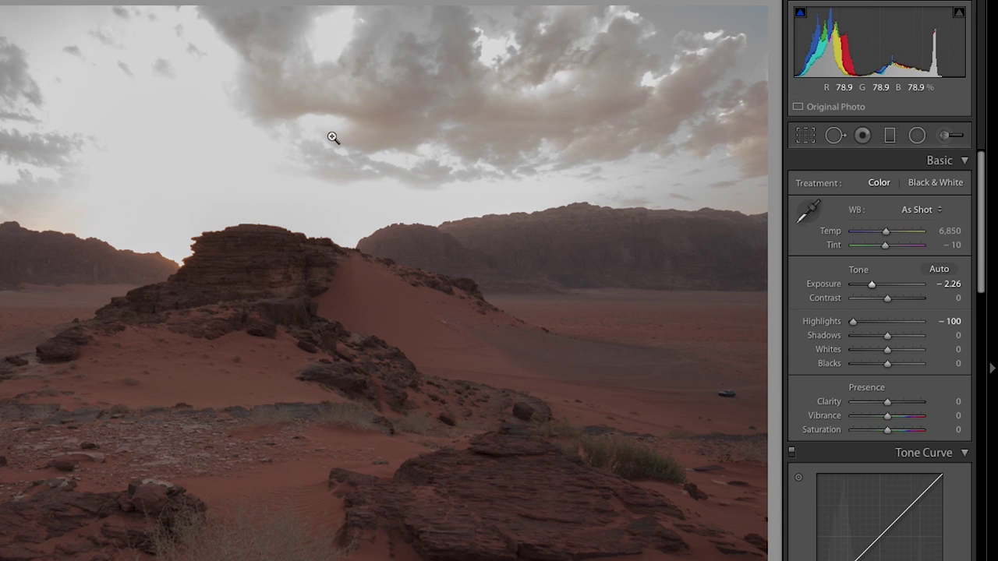
pyautogui.click(852, 285)
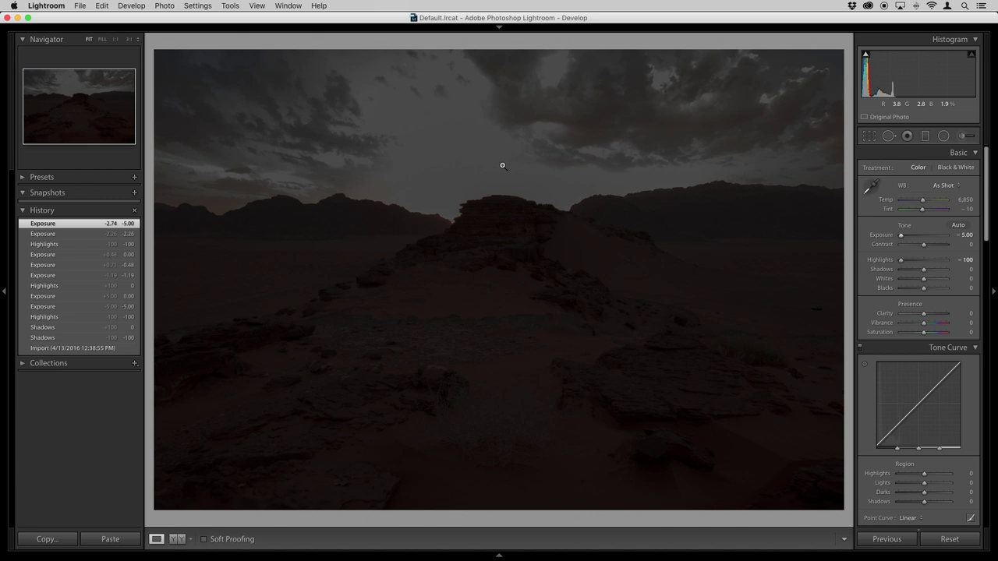
# Return to the Library grid and reopen the soldier portrait in the Develop module
pyautogui.press('g')
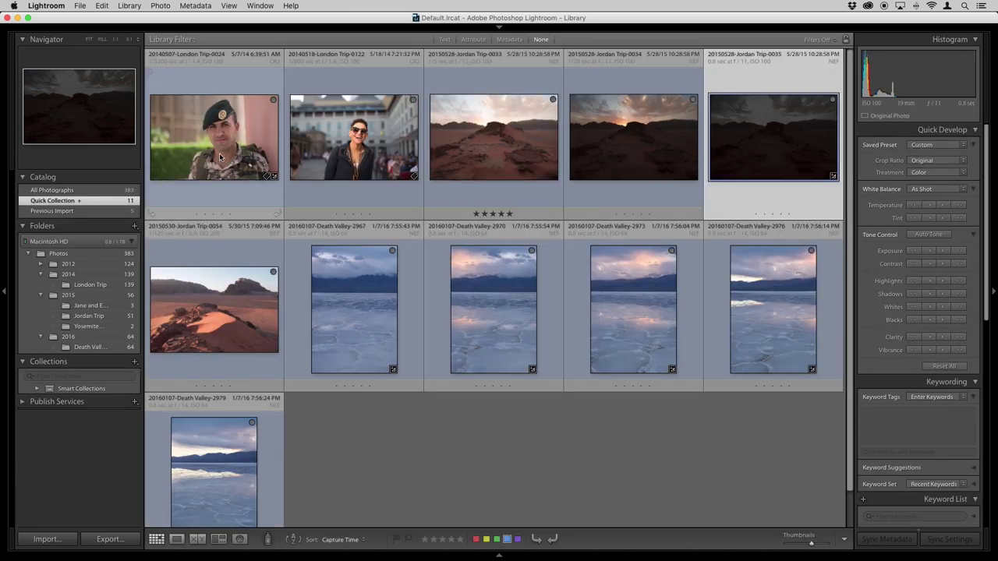
pyautogui.click(220, 158)
pyautogui.press('d')
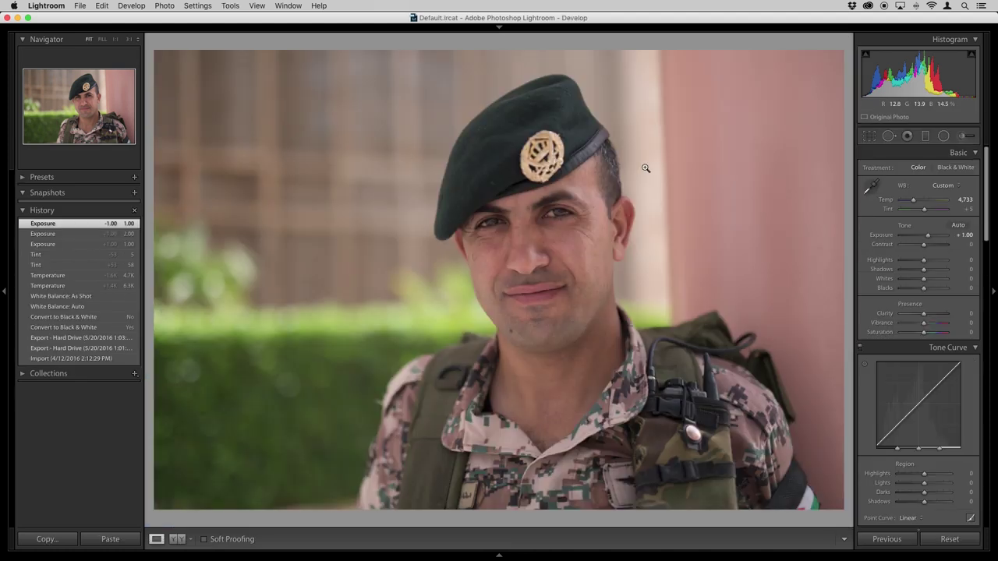
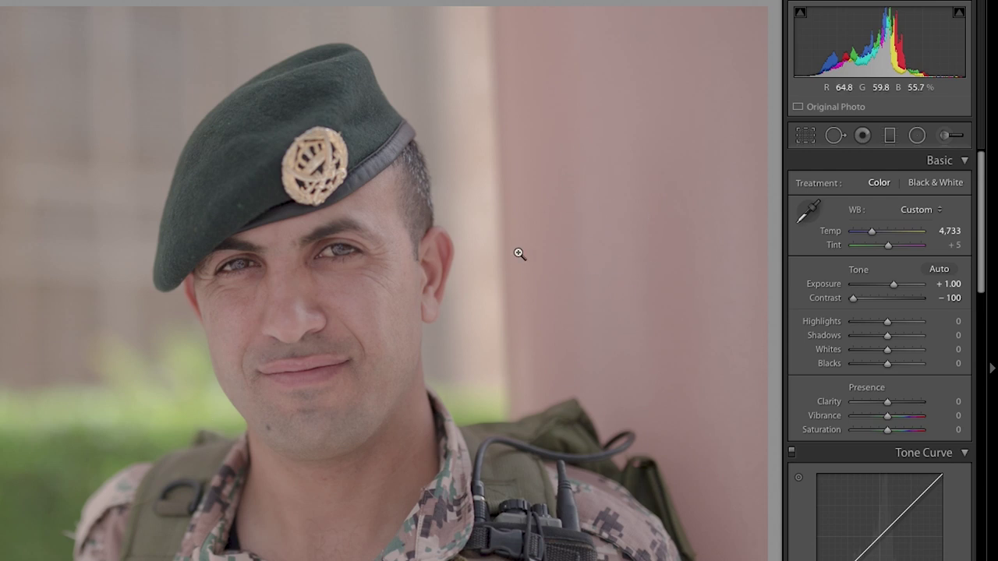
# Reset the portrait's Contrast to its default and set it to +10
pyautogui.doubleClick(824, 298)
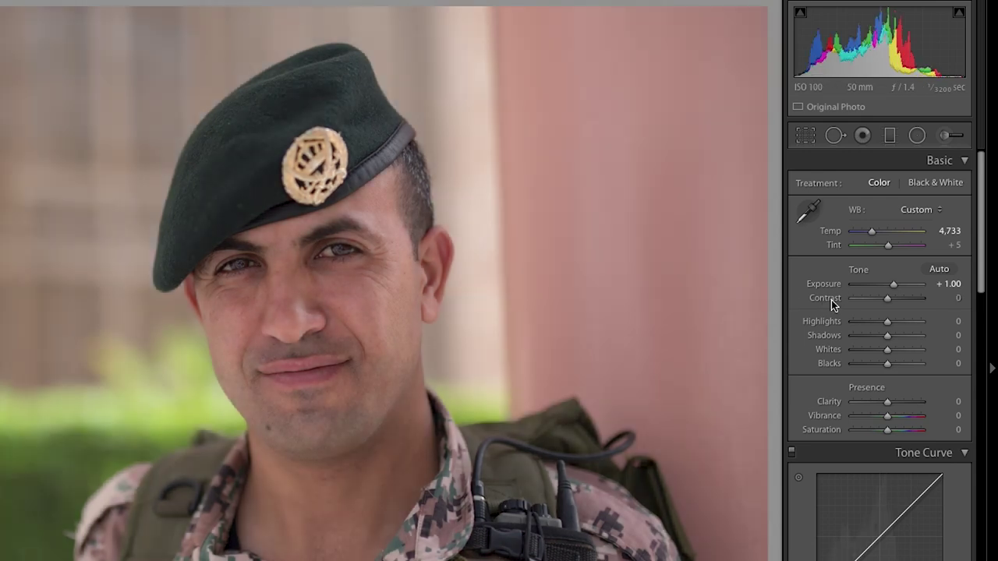
pyautogui.click(944, 301)
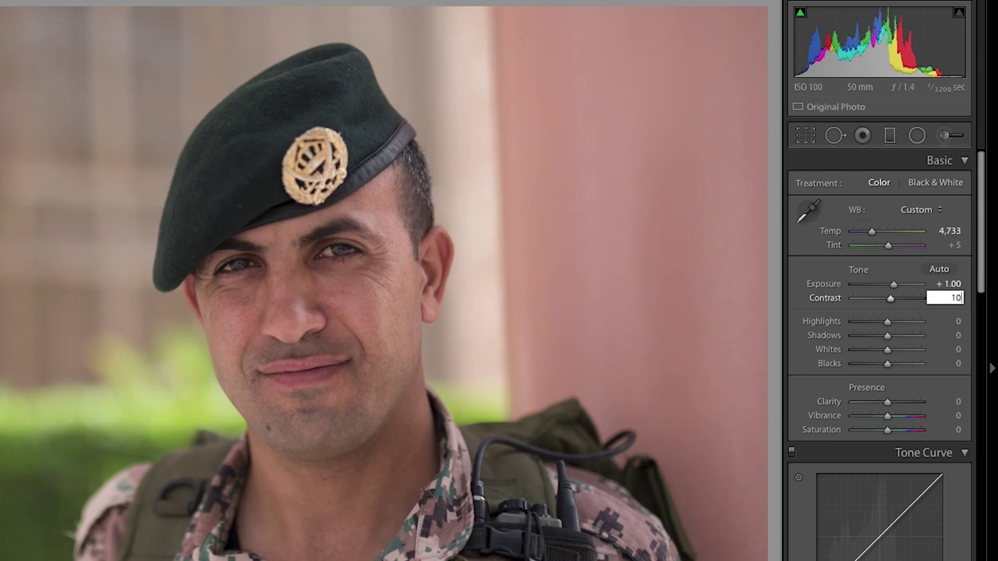
pyautogui.press('Return')
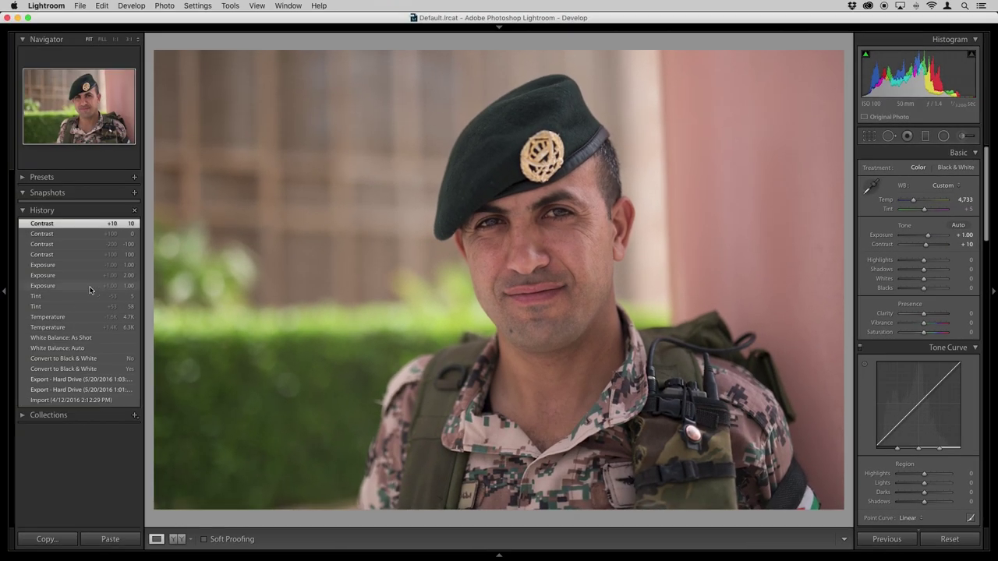
# Compare the portrait with and without the +10 contrast through its history states, ending on the adjusted version
pyautogui.click(66, 233)
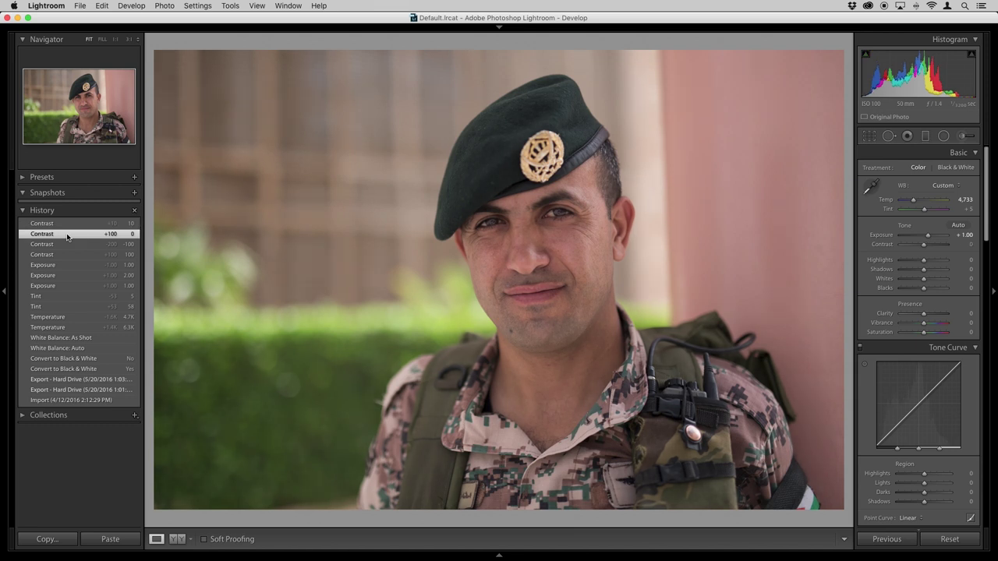
pyautogui.click(67, 223)
pyautogui.click(66, 233)
pyautogui.click(68, 224)
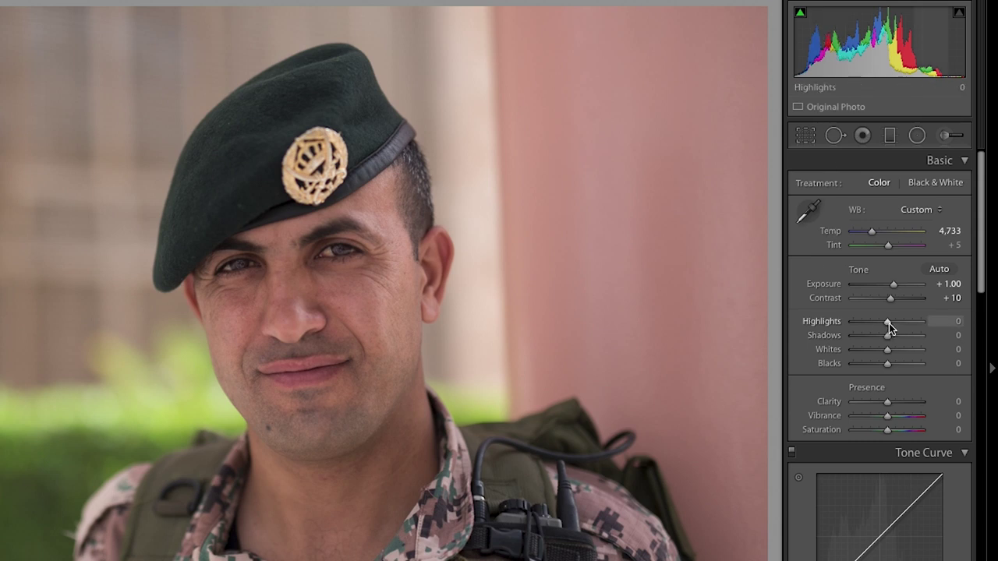
# Try the portrait's Highlights and lower its Shadows to -19, resetting Shadows to the default
pyautogui.moveTo(889, 323)
pyautogui.mouseDown()
pyautogui.moveTo(919, 325)
pyautogui.moveTo(853, 320)
pyautogui.moveTo(891, 322)
pyautogui.mouseUp()
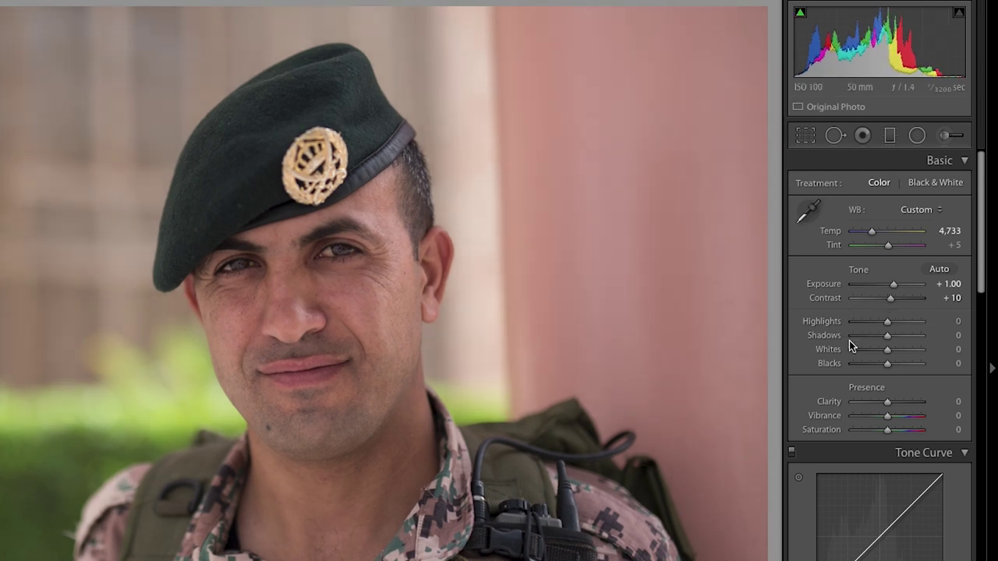
pyautogui.moveTo(889, 337)
pyautogui.mouseDown()
pyautogui.moveTo(937, 340)
pyautogui.moveTo(853, 335)
pyautogui.moveTo(882, 334)
pyautogui.mouseUp()
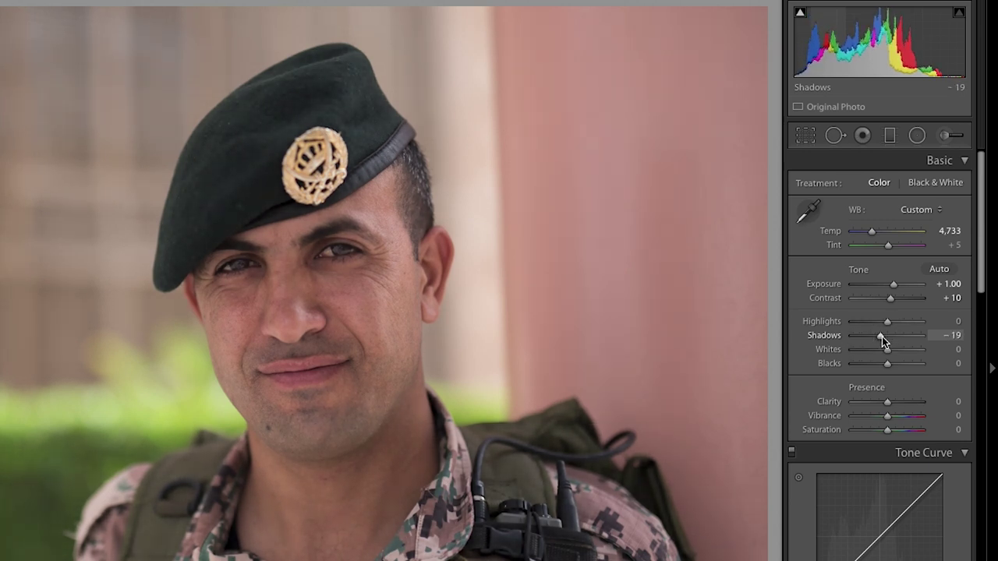
pyautogui.doubleClick(835, 335)
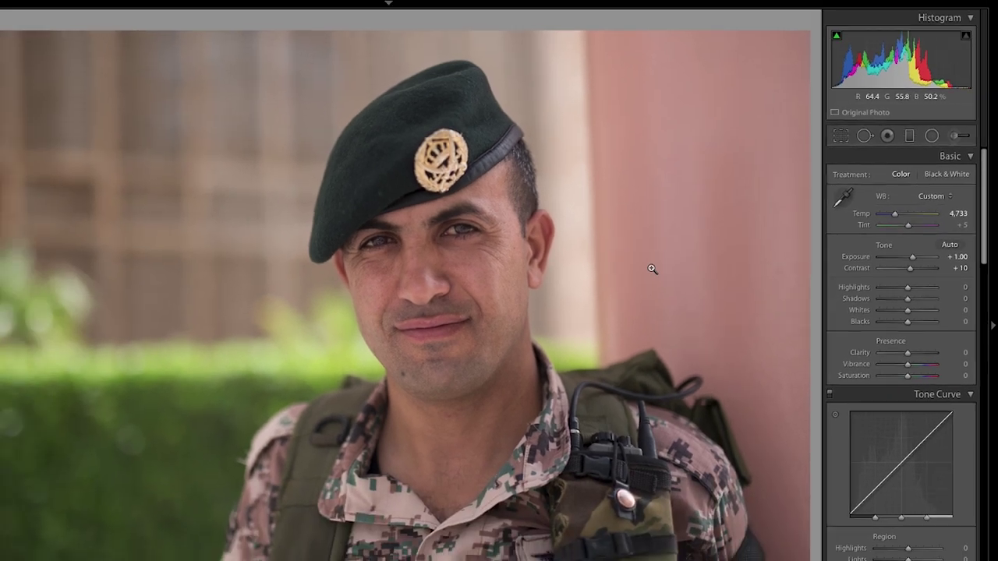
# Open the desert sunset photo Jordan Trip-0033 in the Develop module and switch its highlight clipping overlay on and off
pyautogui.press('g')
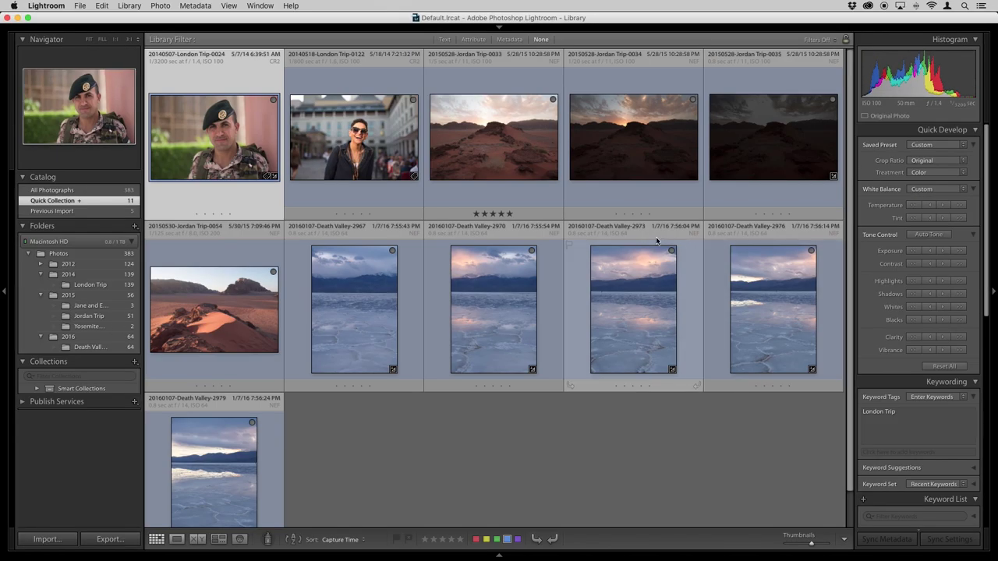
pyautogui.click(481, 162)
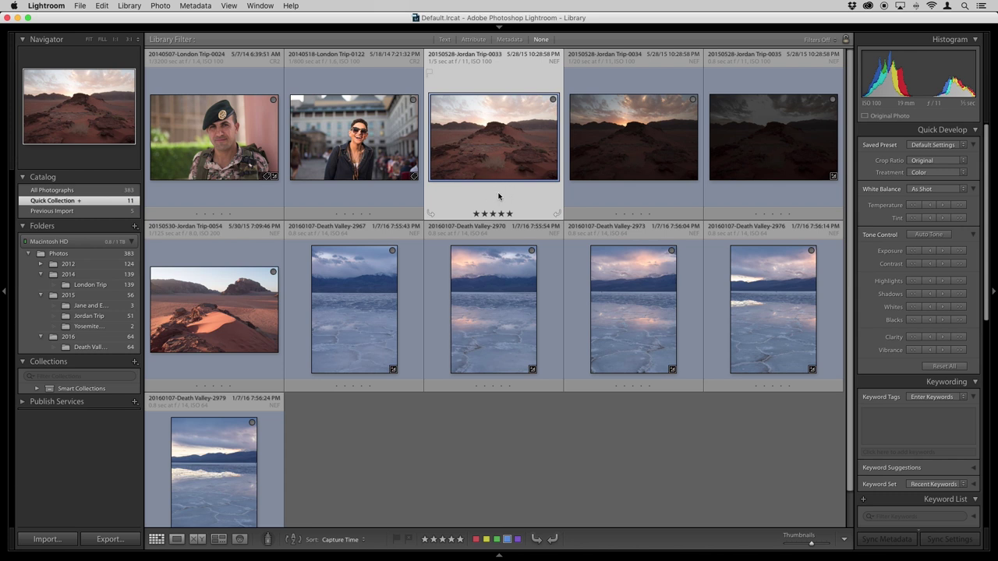
pyautogui.press('d')
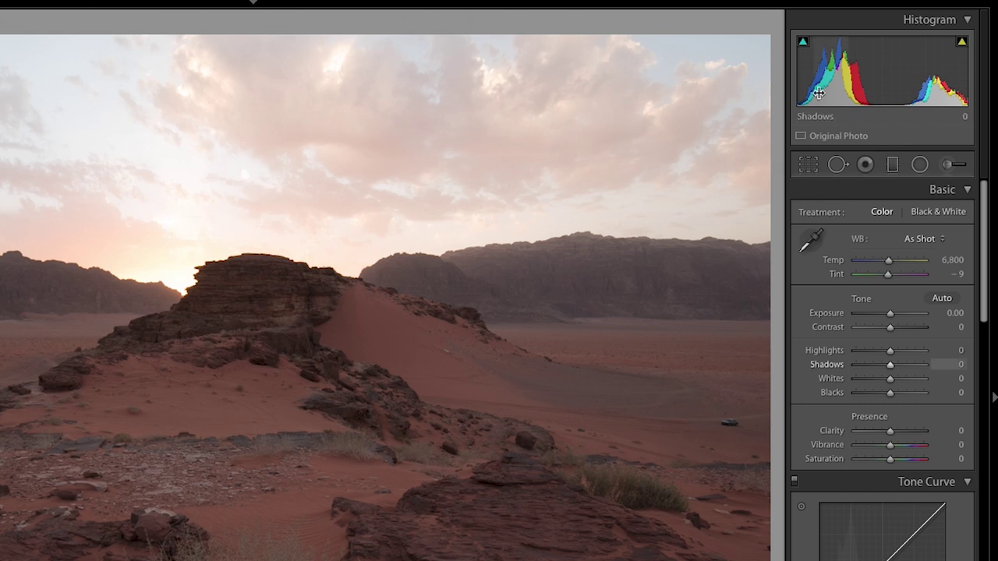
pyautogui.click(962, 43)
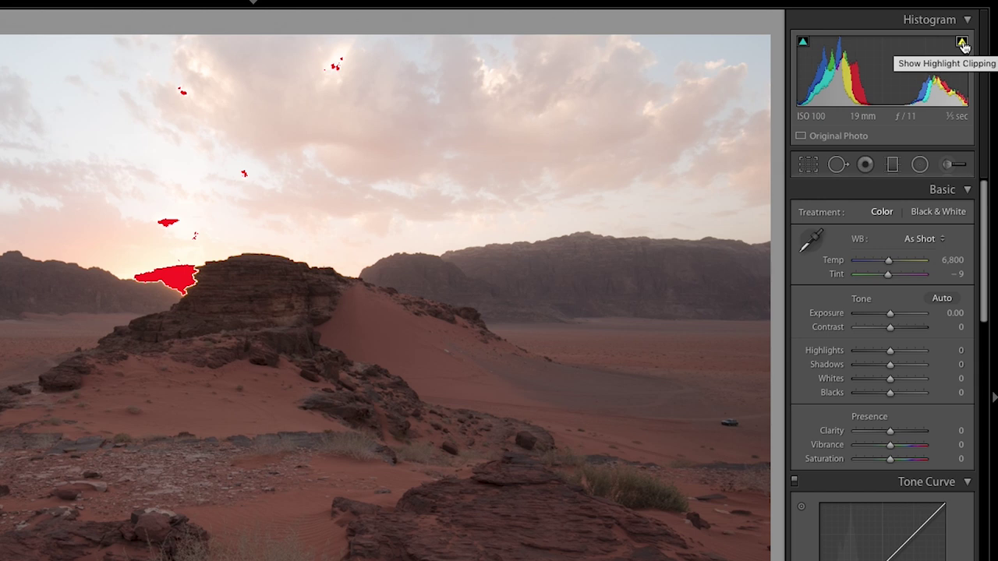
pyautogui.click(962, 43)
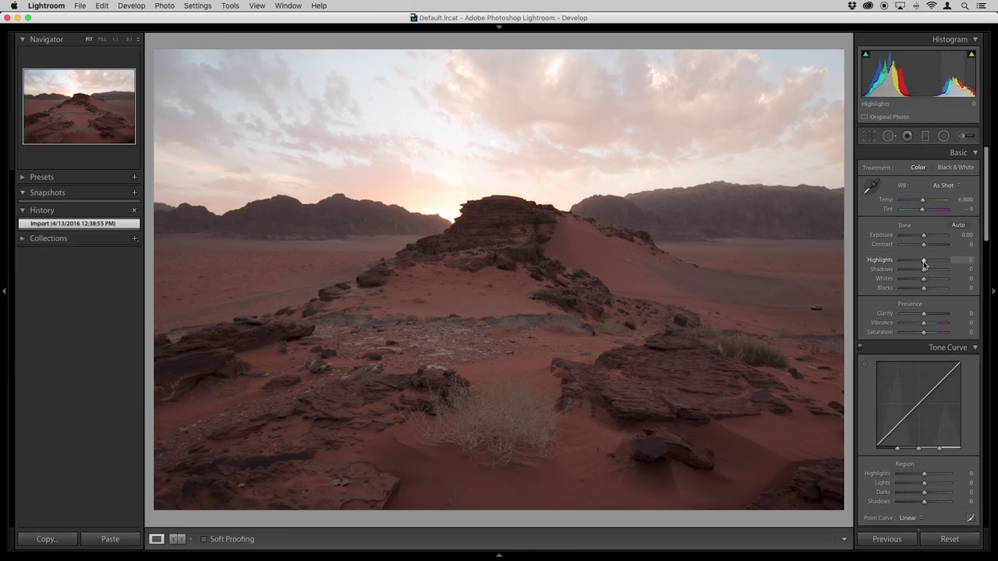
# Test the desert photo's Highlights at the extremes -100 and +100, and bring them down to -64
pyautogui.moveTo(903, 322); pyautogui.dragTo(892, 320)
pyautogui.moveTo(915, 262); pyautogui.dragTo(889, 260)
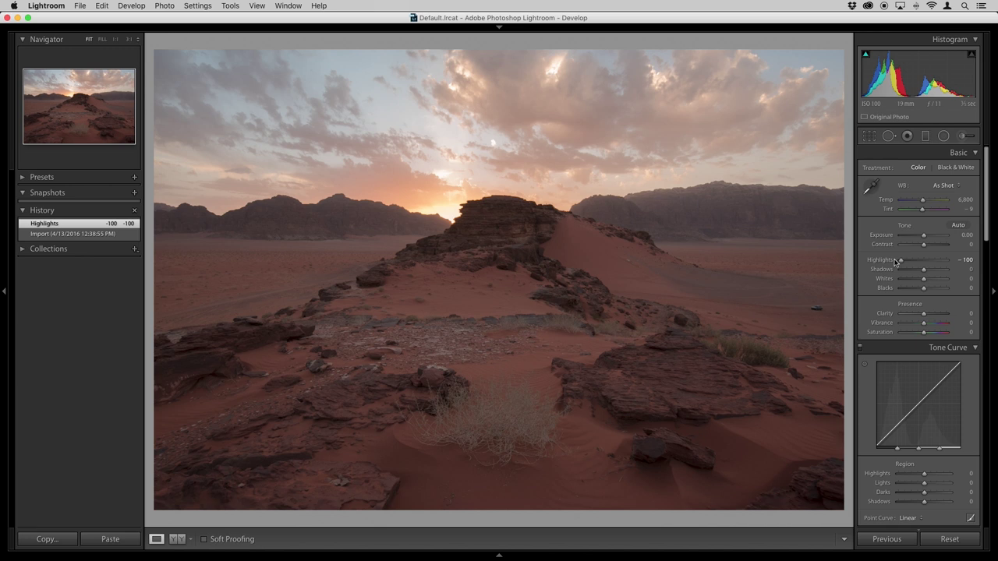
pyautogui.moveTo(900, 263); pyautogui.dragTo(954, 261)
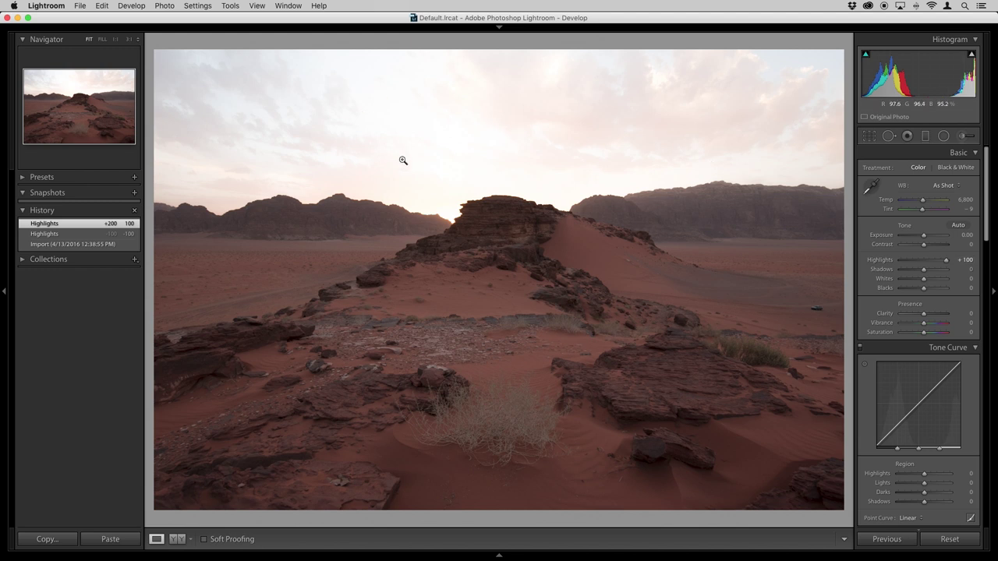
pyautogui.moveTo(972, 54)
pyautogui.moveTo(923, 266)
pyautogui.mouseDown()
pyautogui.moveTo(870, 265)
pyautogui.moveTo(920, 263)
pyautogui.moveTo(909, 261)
pyautogui.mouseUp()
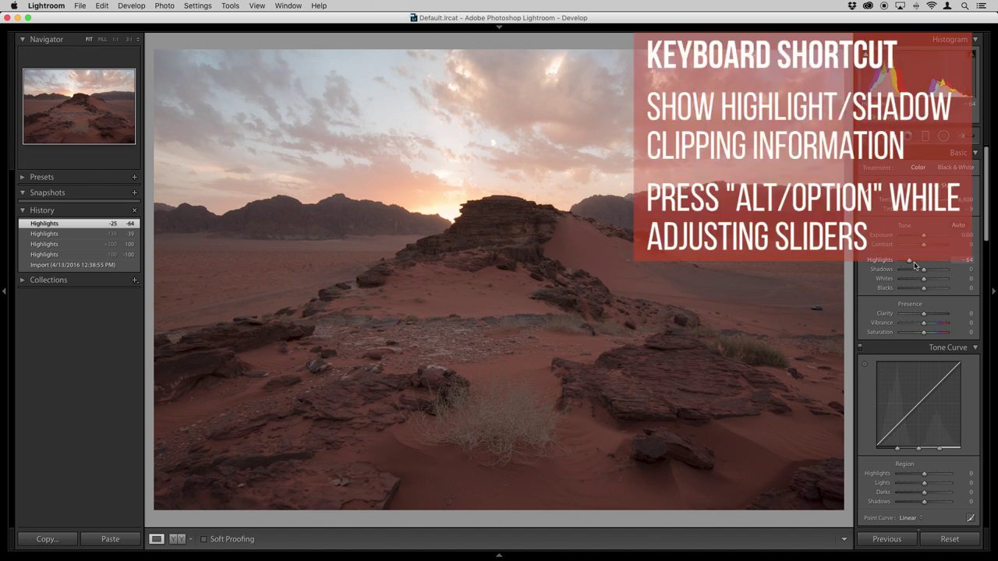
# Preview highlight clipping while raising Highlights to +100, and pull Highlights back down to -100
pyautogui.press('alt')
pyautogui.moveTo(909, 265); pyautogui.dragTo(924, 259)
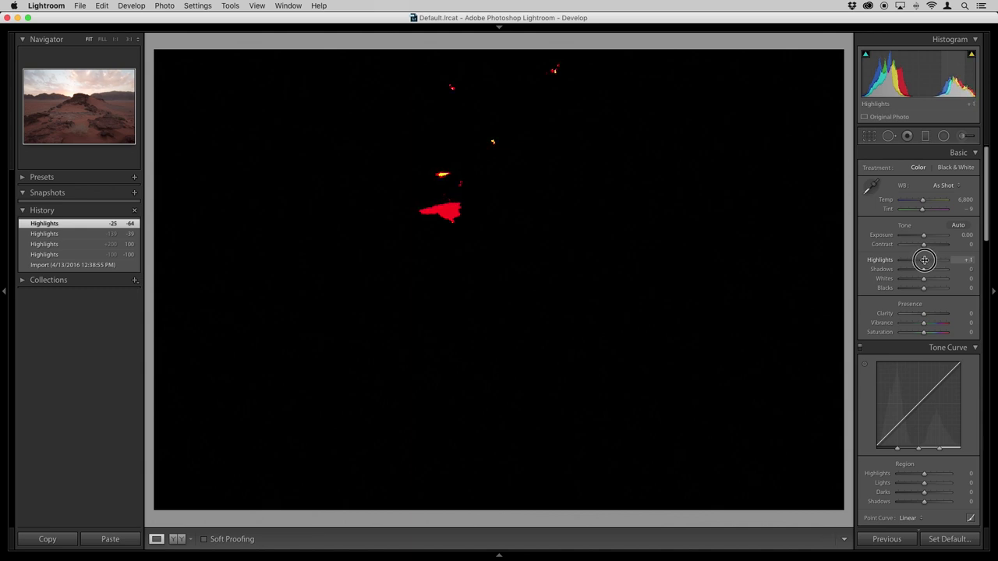
pyautogui.moveTo(924, 260); pyautogui.dragTo(947, 260)
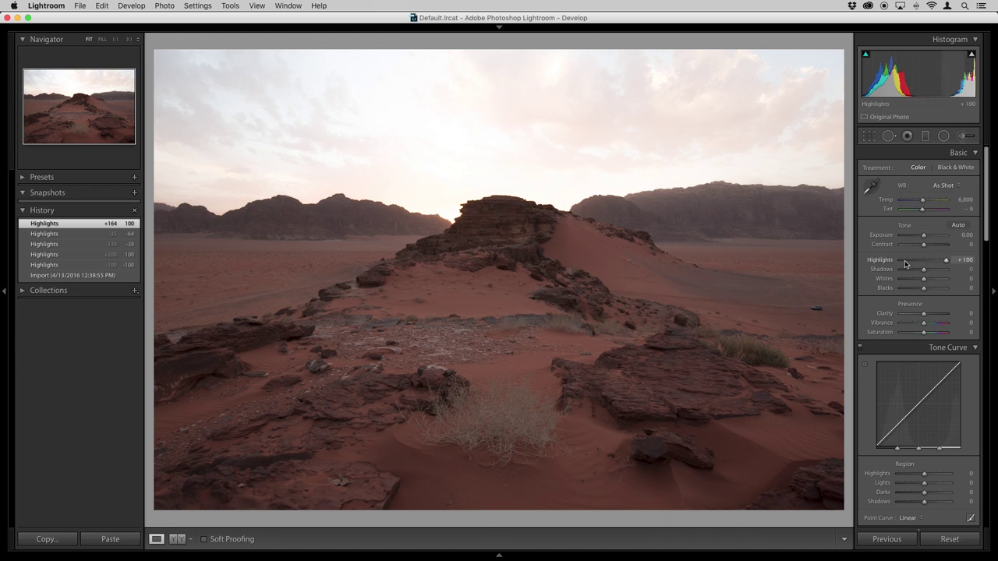
pyautogui.click(905, 264)
pyautogui.moveTo(905, 263); pyautogui.dragTo(883, 261)
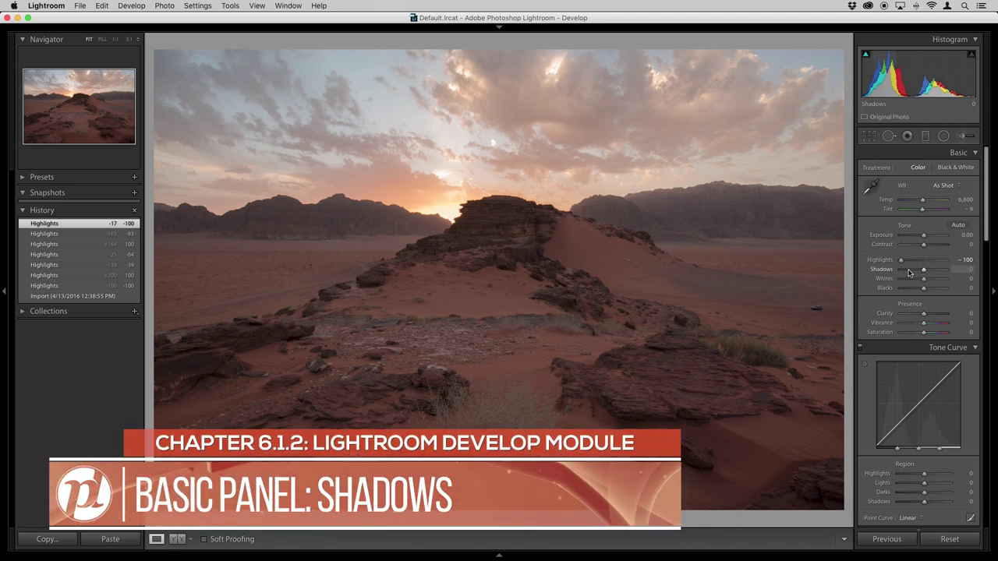
# Darken the desert photo's Shadows to -67 and brighten them to +45 to compare the effect
pyautogui.moveTo(923, 270); pyautogui.dragTo(908, 273)
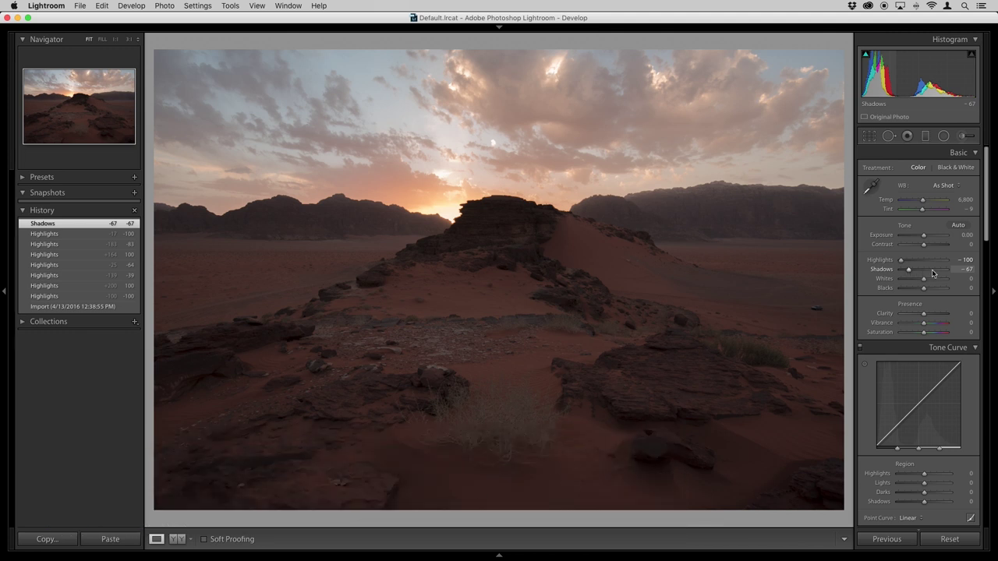
pyautogui.click(933, 269)
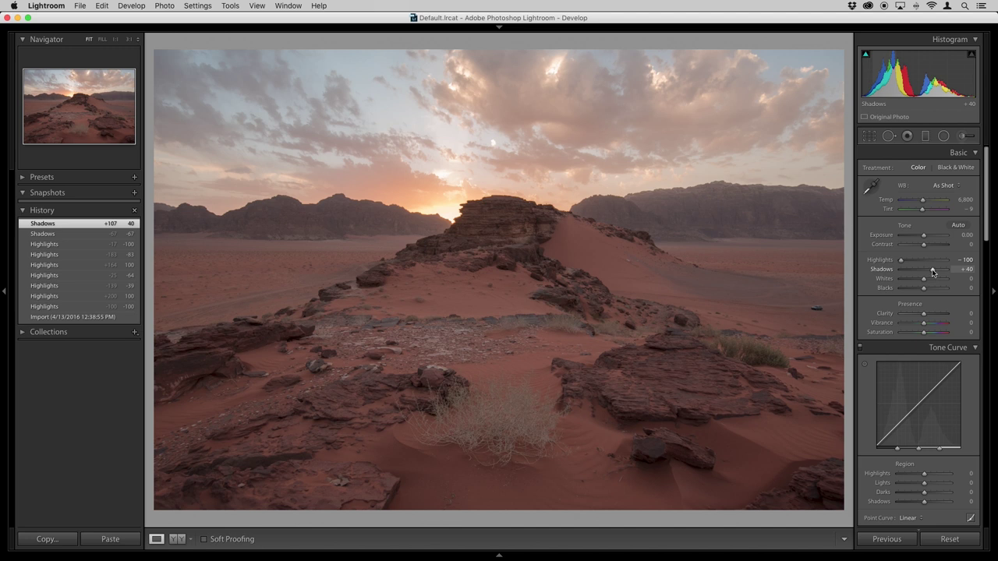
pyautogui.click(935, 270)
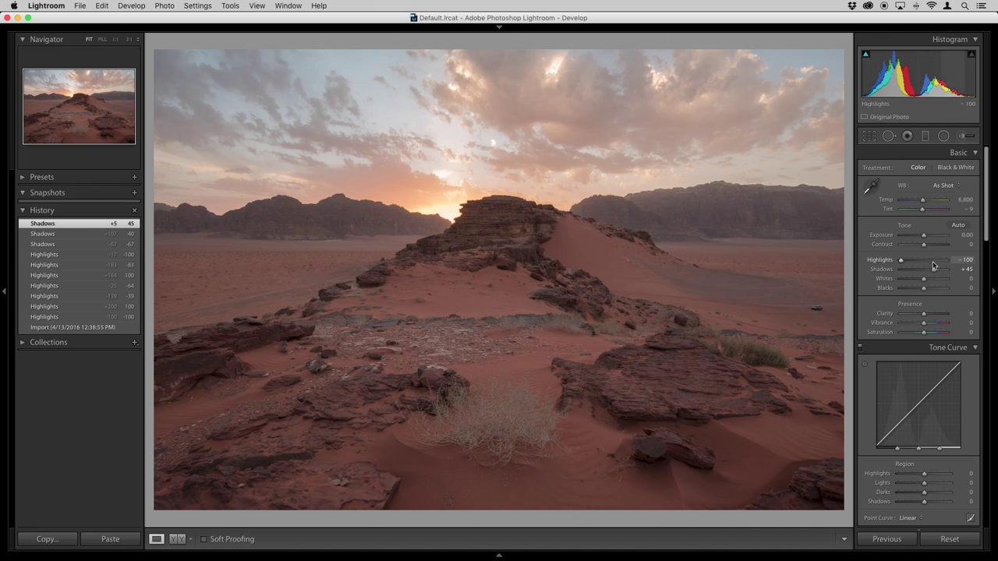
# Raise Shadows to +72, preview the shadow clipping, and settle Shadows at +53
pyautogui.moveTo(934, 271); pyautogui.dragTo(941, 270)
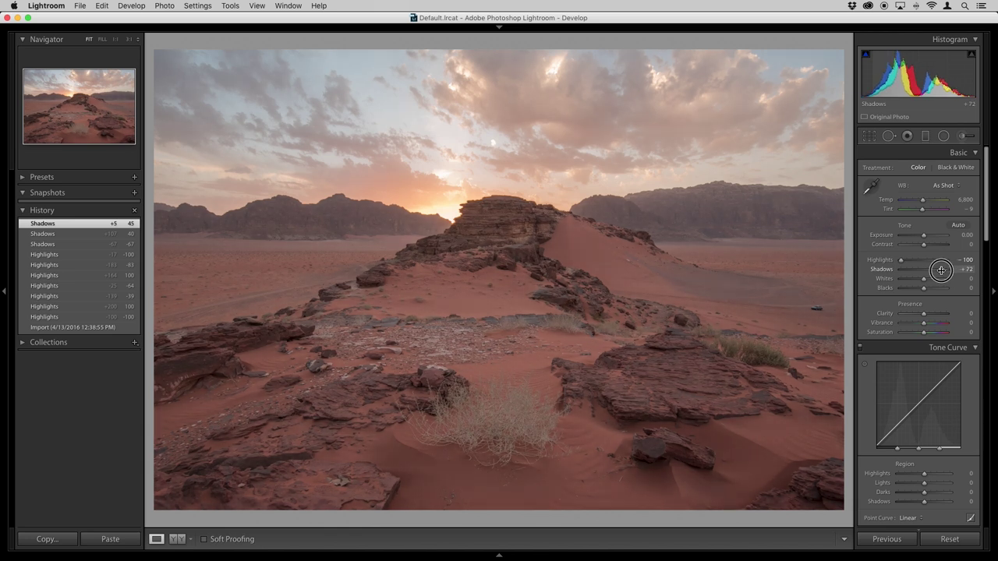
pyautogui.press('alt')
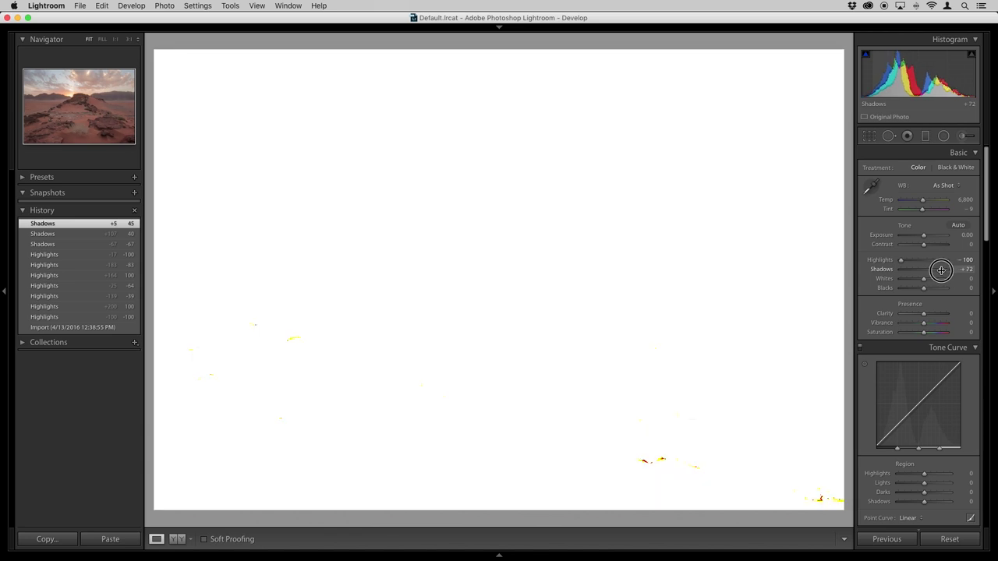
pyautogui.moveTo(941, 270)
pyautogui.mouseDown()
pyautogui.moveTo(905, 271)
pyautogui.moveTo(936, 271)
pyautogui.mouseUp()
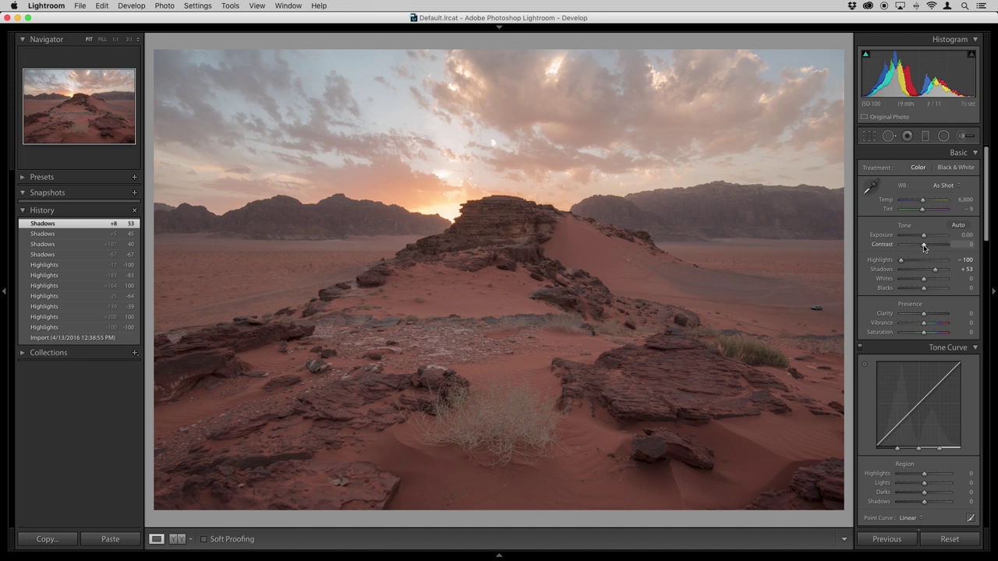
# Try Contrast at +40 and +29 on the desert photo, and reset it to the default
pyautogui.moveTo(924, 248); pyautogui.dragTo(933, 246)
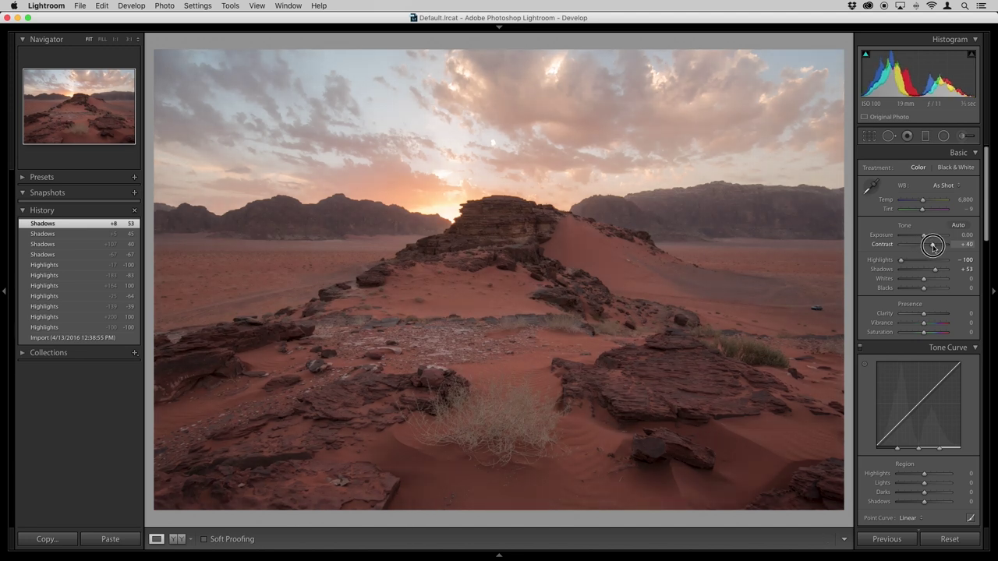
pyautogui.moveTo(933, 246); pyautogui.dragTo(931, 248)
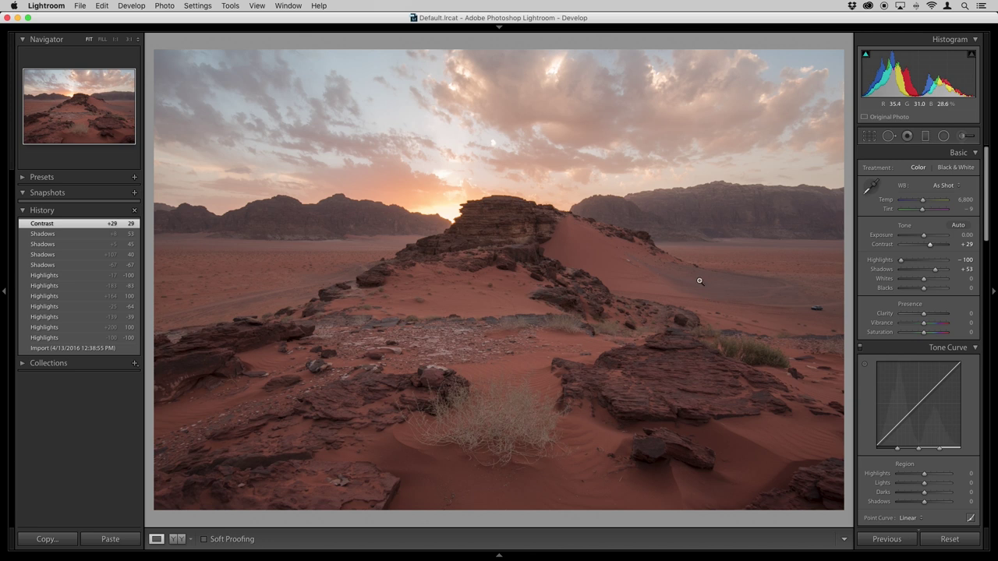
pyautogui.doubleClick(882, 245)
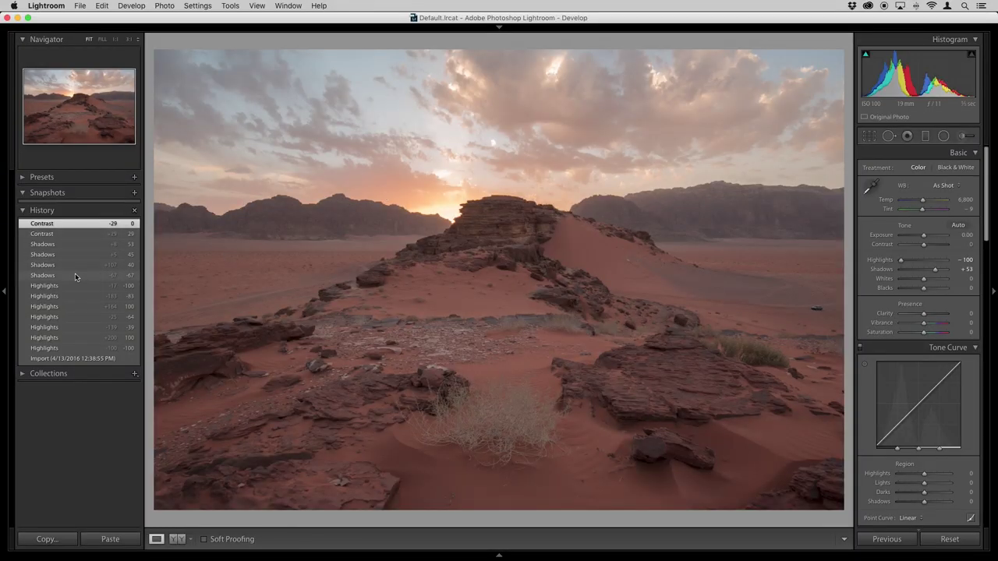
# Compare the original import with the edited desert photo through its history states and the before/after view
pyautogui.click(73, 358)
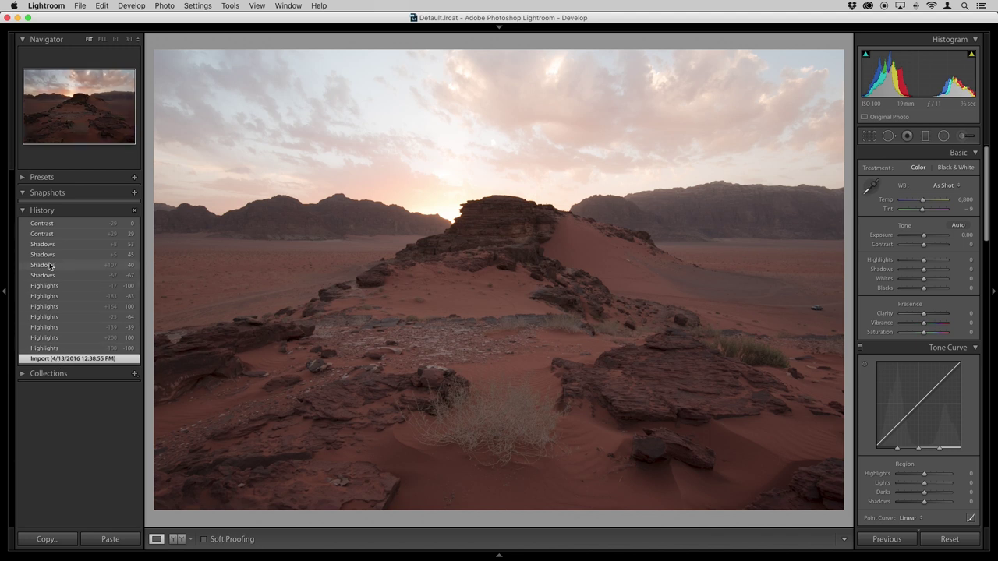
pyautogui.click(59, 225)
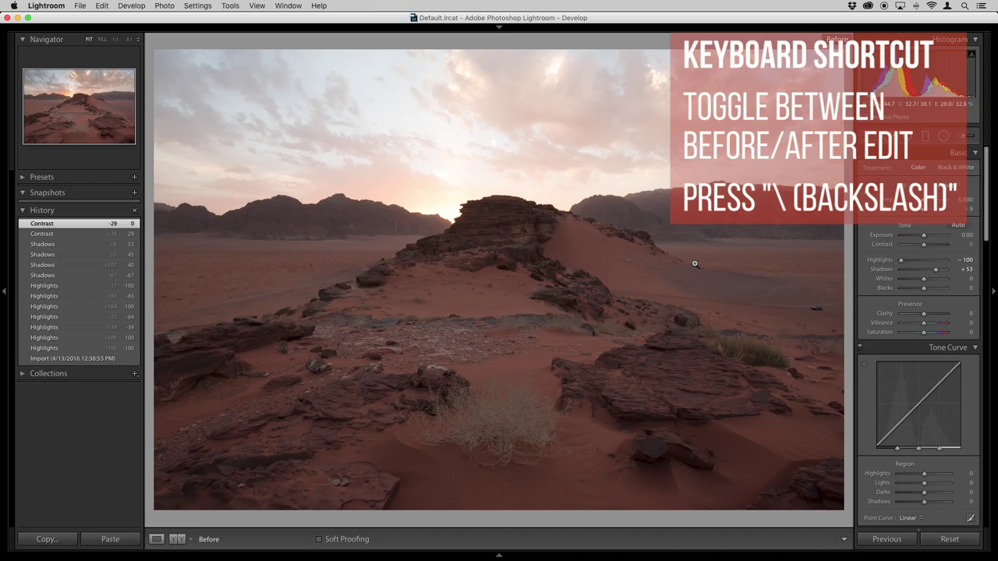
pyautogui.press('\\')
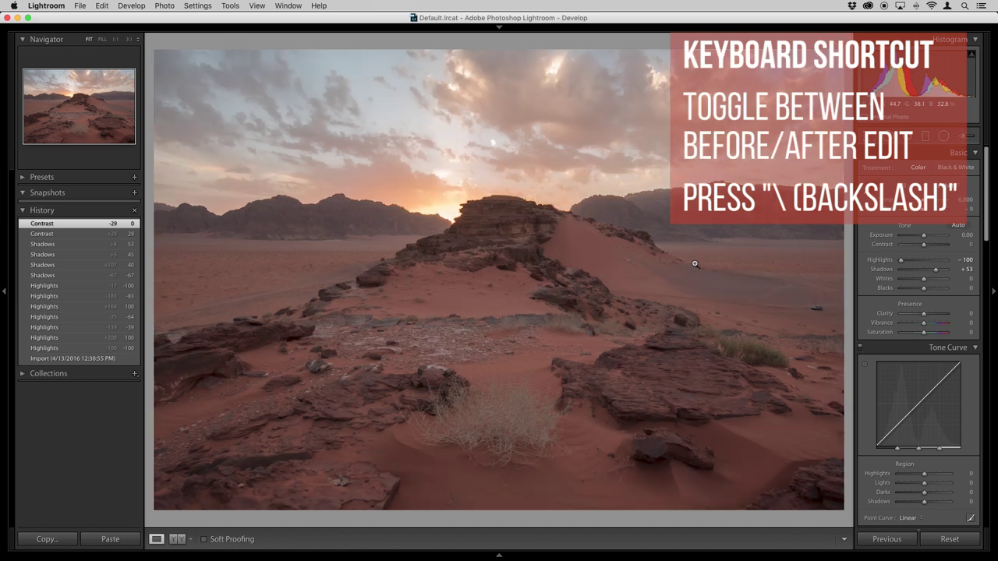
pyautogui.press('\\')
pyautogui.press('\\')
pyautogui.press('\\')
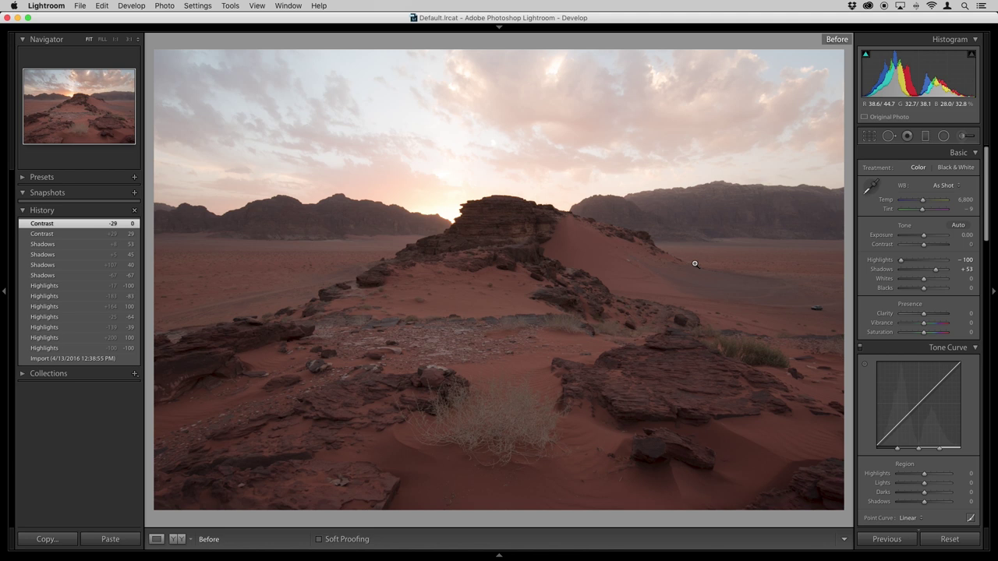
pyautogui.press('\\')
pyautogui.press('\\')
pyautogui.press('\\')
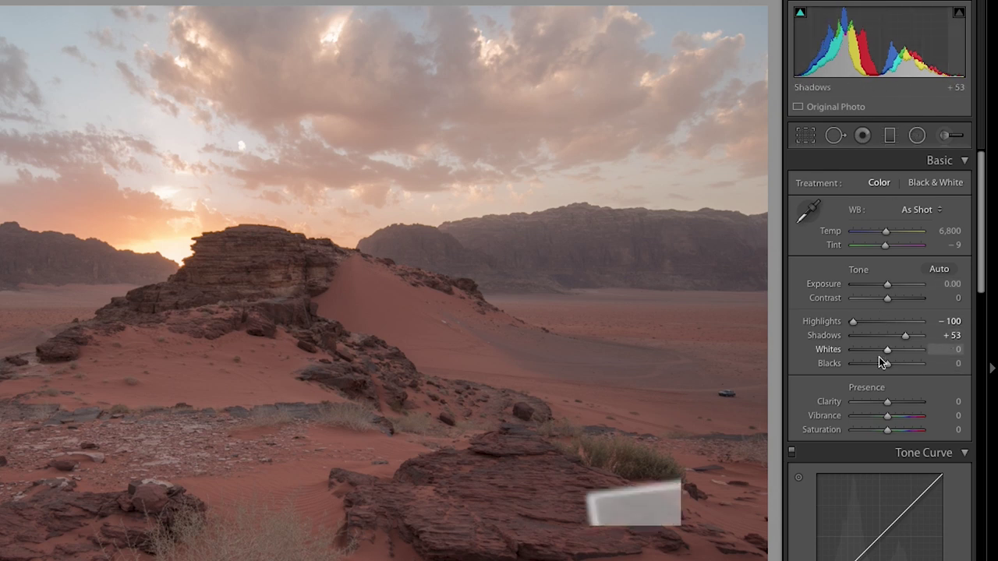
# Raise Whites to +56, and use the white clipping preview to reduce them to +15 and settle at +22
pyautogui.moveTo(888, 352)
pyautogui.mouseDown()
pyautogui.moveTo(842, 350)
pyautogui.moveTo(904, 350)
pyautogui.mouseUp()
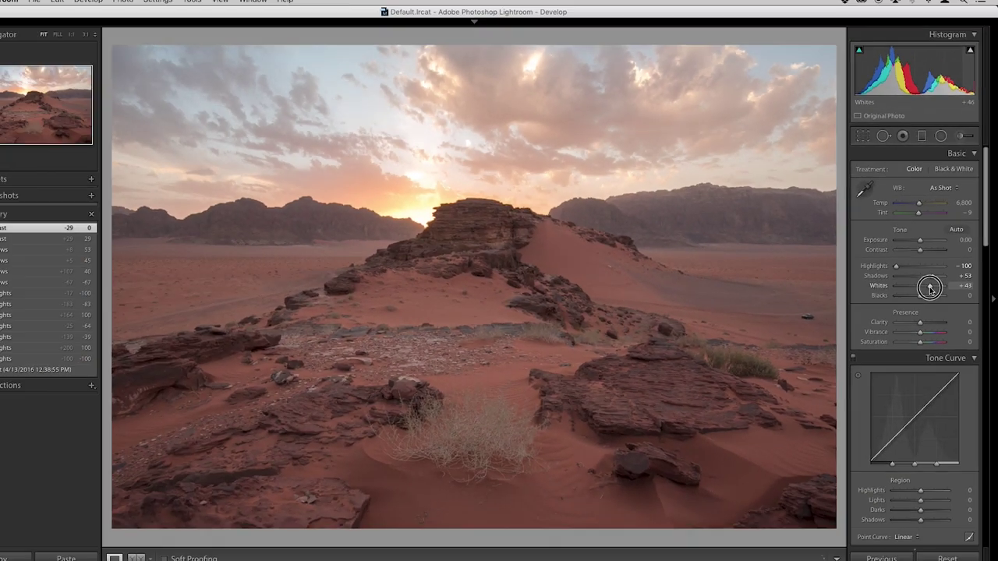
pyautogui.moveTo(929, 288); pyautogui.dragTo(937, 283)
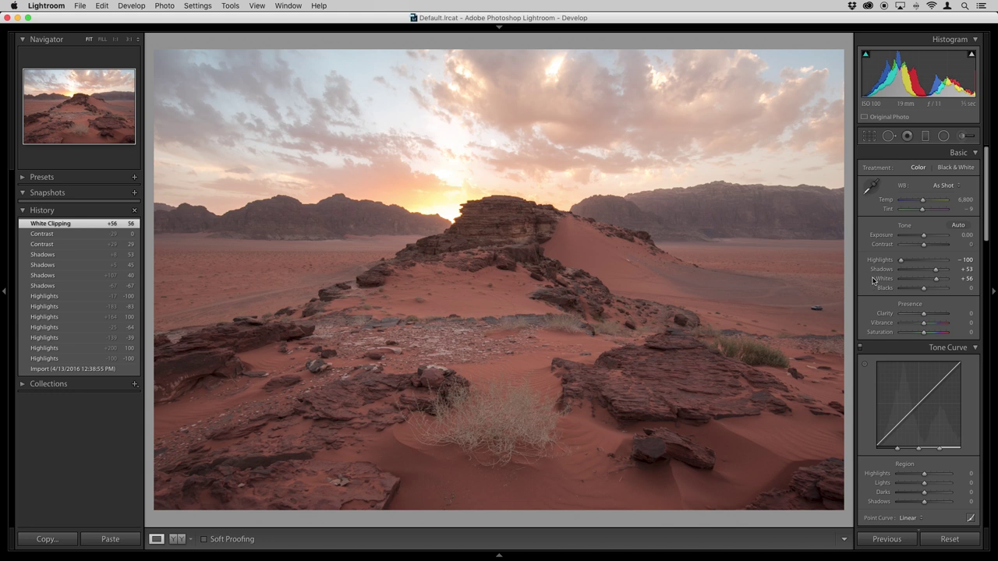
pyautogui.moveTo(972, 59)
pyautogui.press('alt')
pyautogui.moveTo(937, 279); pyautogui.dragTo(927, 279)
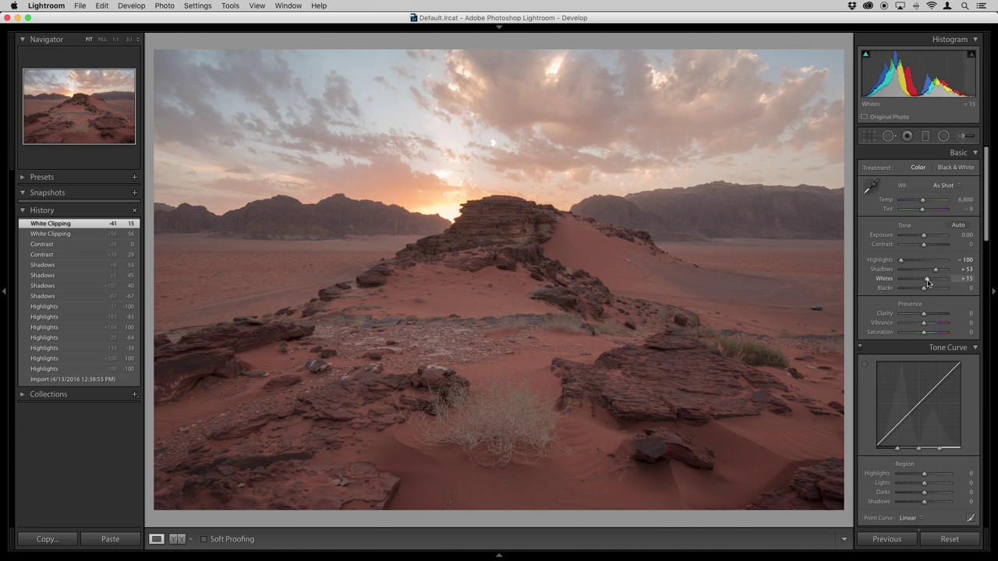
pyautogui.moveTo(927, 282); pyautogui.dragTo(928, 282)
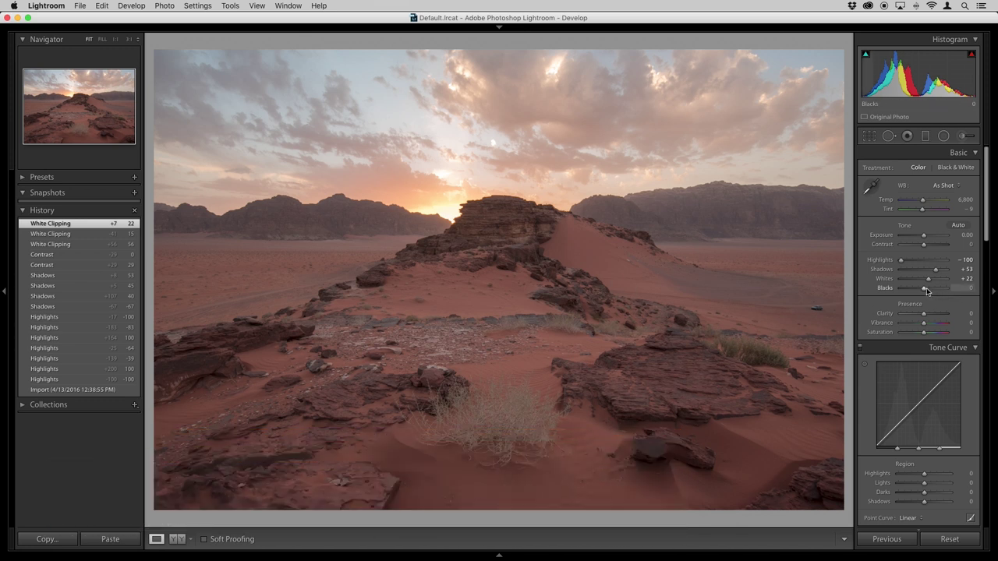
# Test Blacks at -78 and +5, and use the black clipping preview to settle them at -5
pyautogui.moveTo(926, 291); pyautogui.dragTo(907, 291)
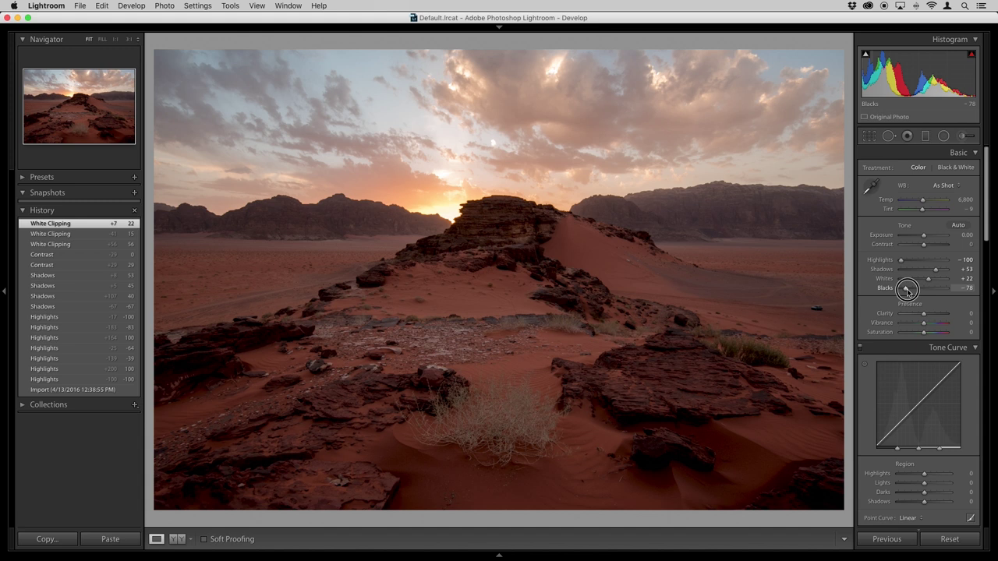
pyautogui.moveTo(906, 290)
pyautogui.mouseDown()
pyautogui.moveTo(944, 289)
pyautogui.moveTo(926, 290)
pyautogui.mouseUp()
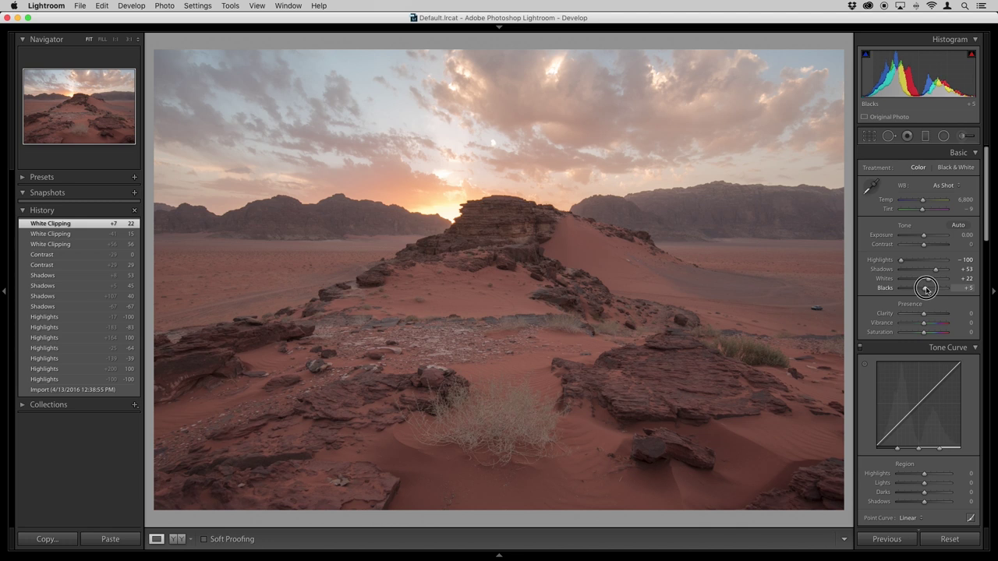
pyautogui.press('alt')
pyautogui.moveTo(925, 289)
pyautogui.mouseDown()
pyautogui.moveTo(902, 290)
pyautogui.moveTo(924, 292)
pyautogui.mouseUp()
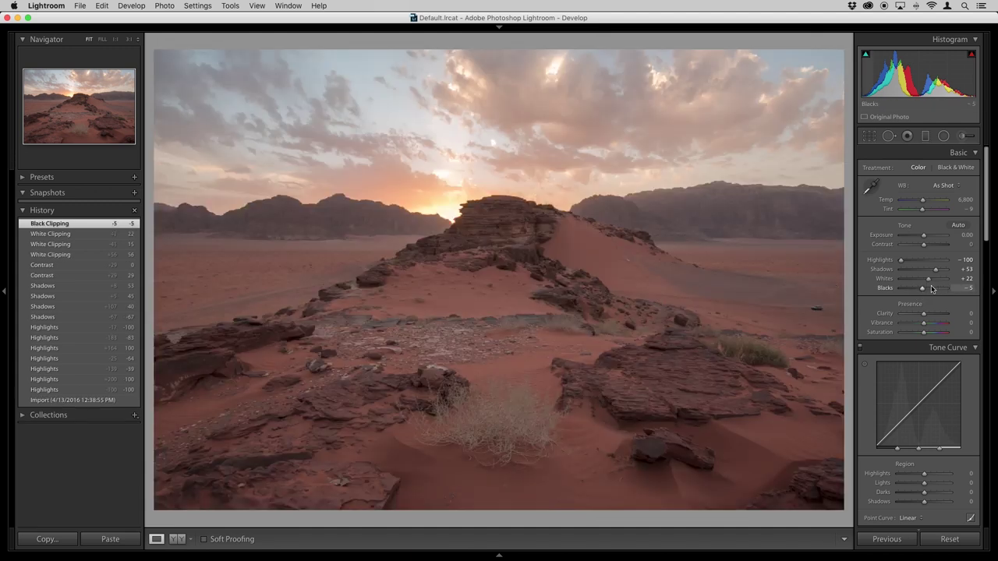
# Lower Blacks on the desert photo to -15 in increments of 5
pyautogui.press('Down')
pyautogui.press('Down')
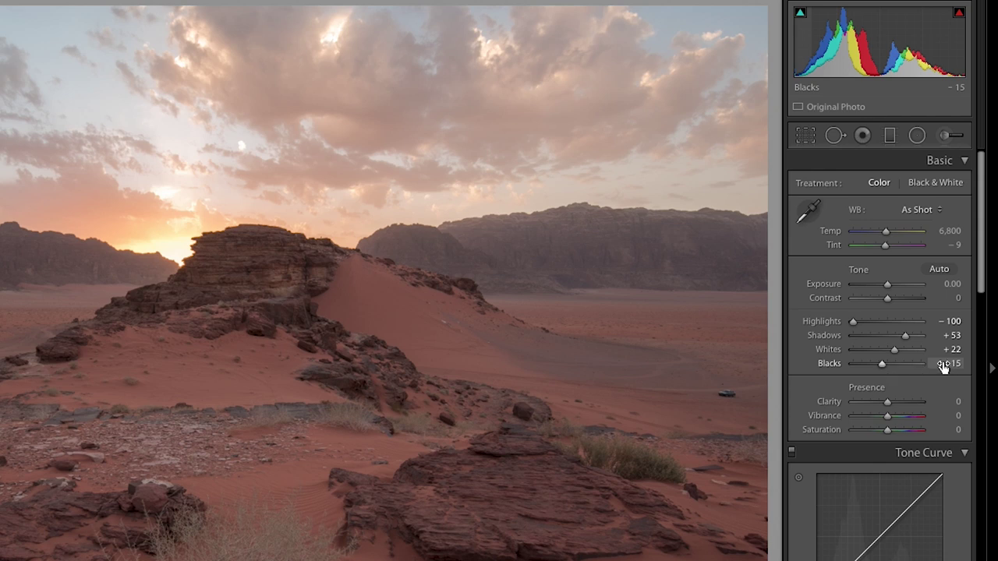
pyautogui.press('Up')
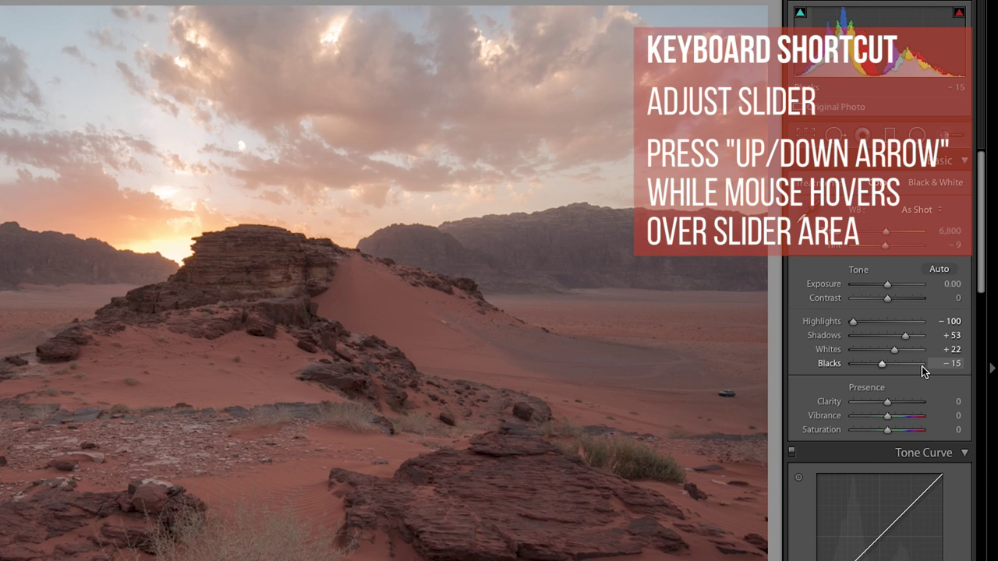
pyautogui.press('Down')
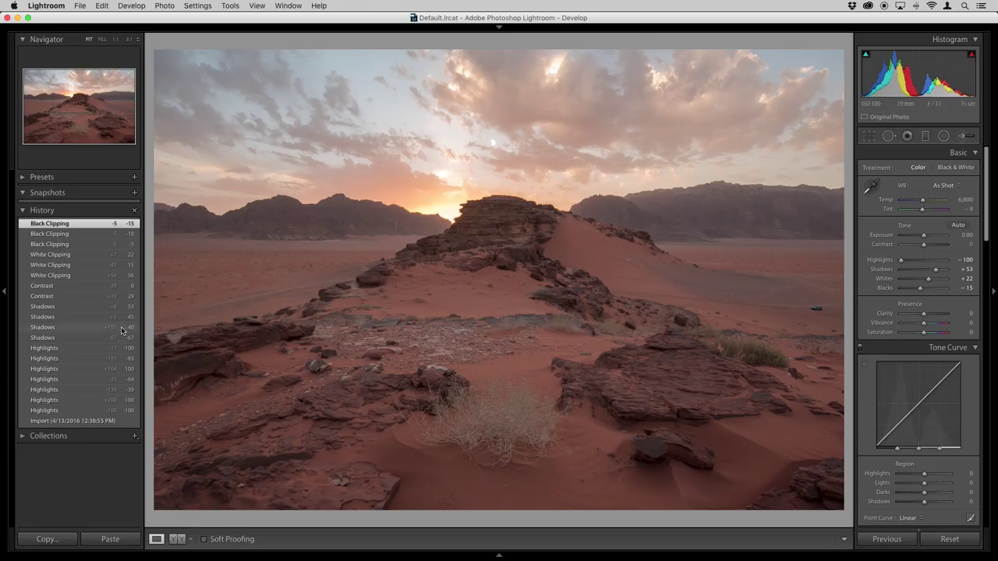
# Compare the Shadows +53 history state with the latest Black Clipping -15 state of the desert photo
pyautogui.click(45, 307)
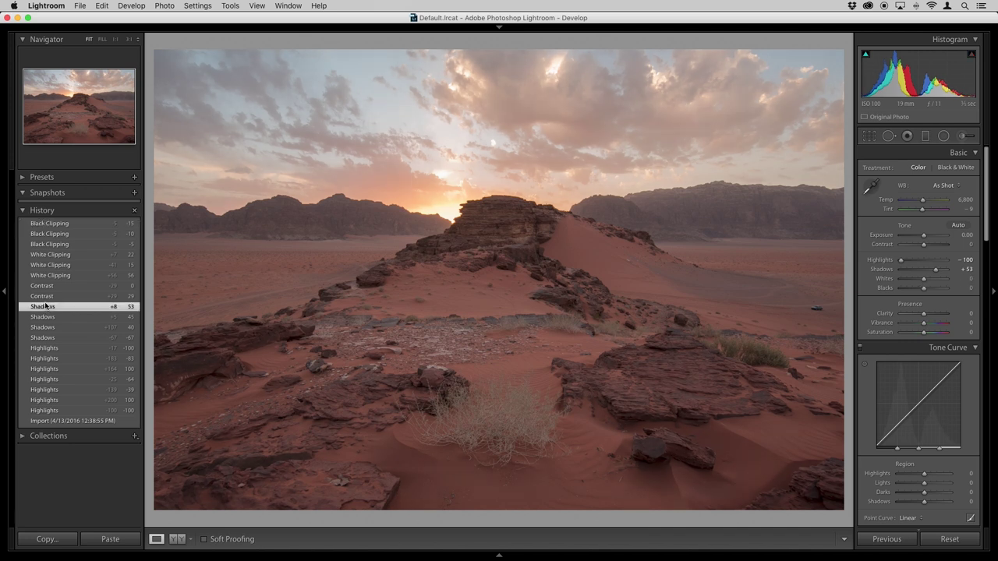
pyautogui.click(55, 224)
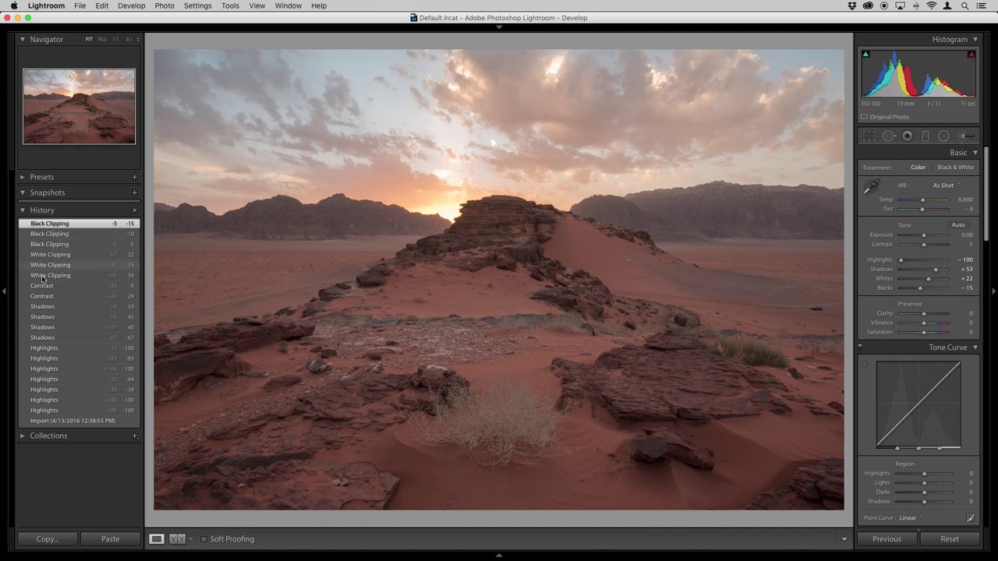
pyautogui.click(48, 308)
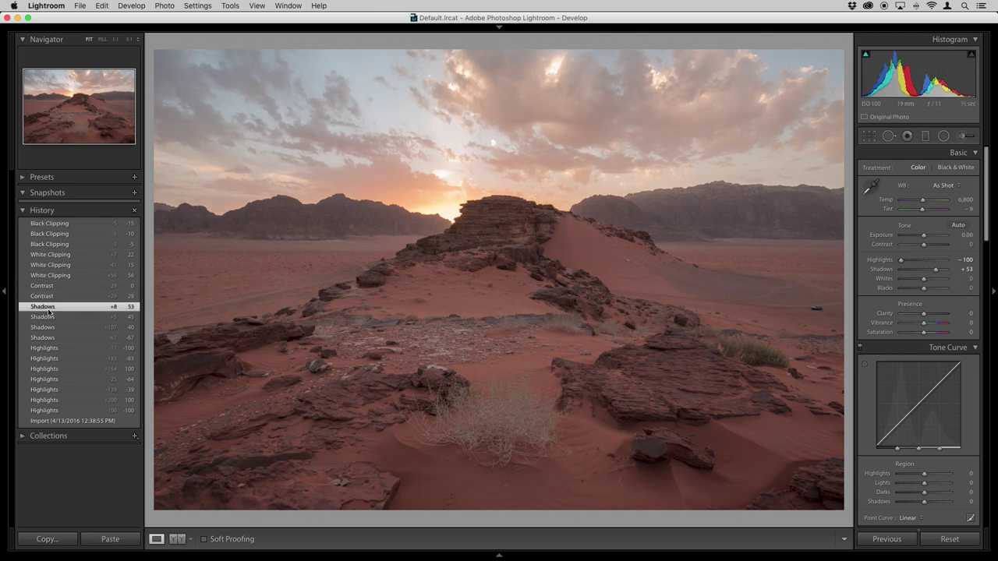
pyautogui.click(64, 225)
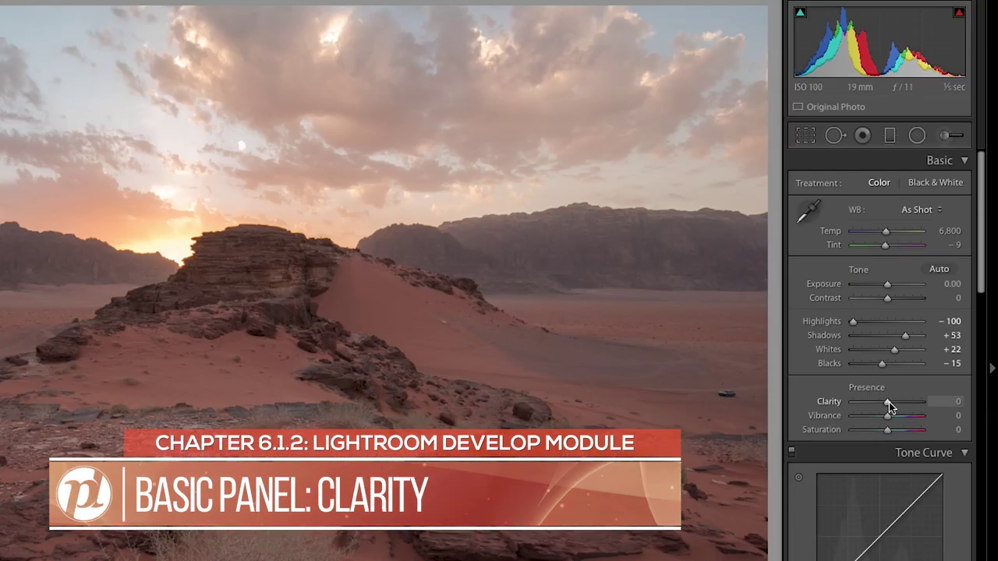
# Try Clarity at +100 and inspect the edges of both mountain ridges at 1:1 for halos
pyautogui.moveTo(888, 402); pyautogui.dragTo(928, 404)
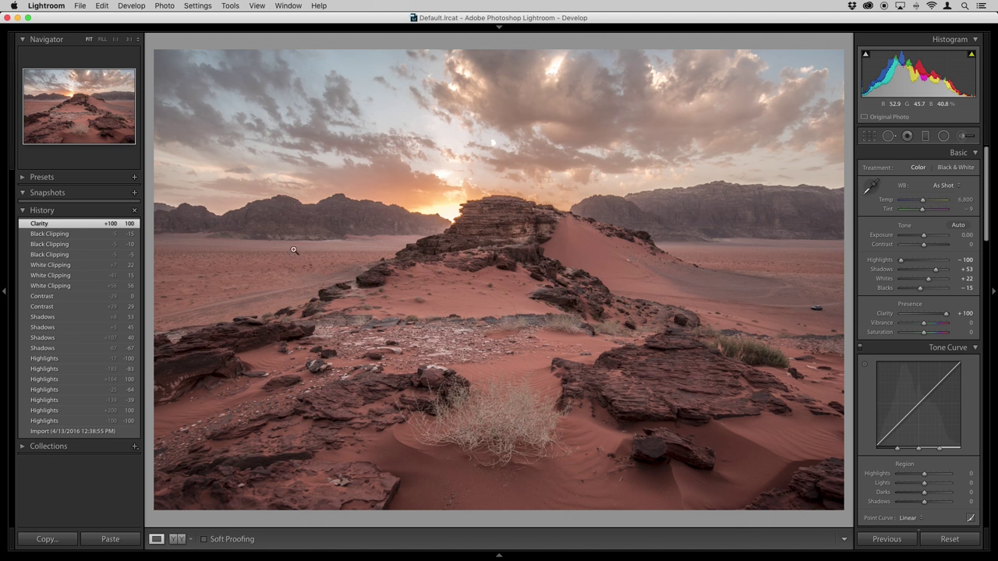
pyautogui.click(275, 203)
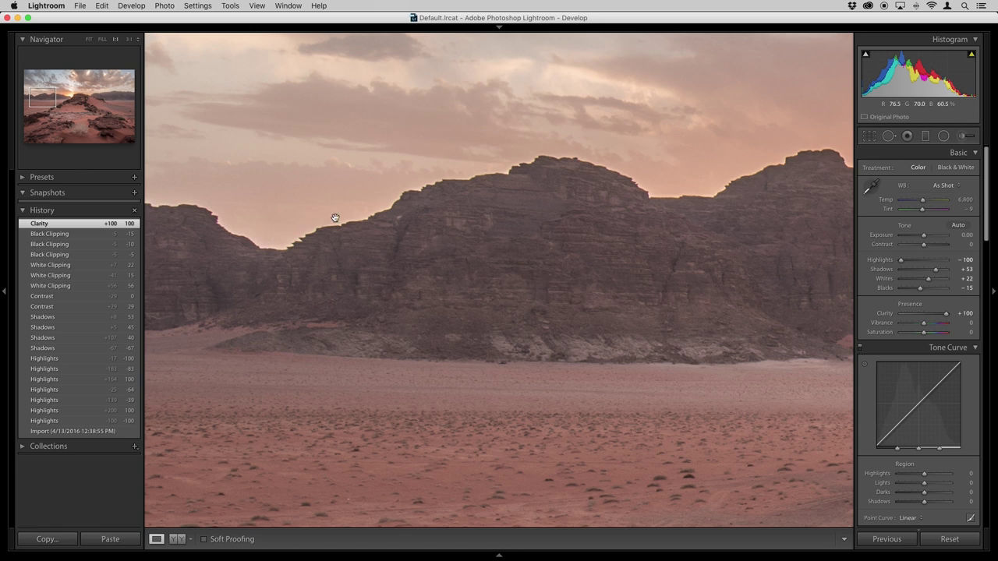
pyautogui.moveTo(673, 182); pyautogui.dragTo(509, 272)
pyautogui.click(509, 271)
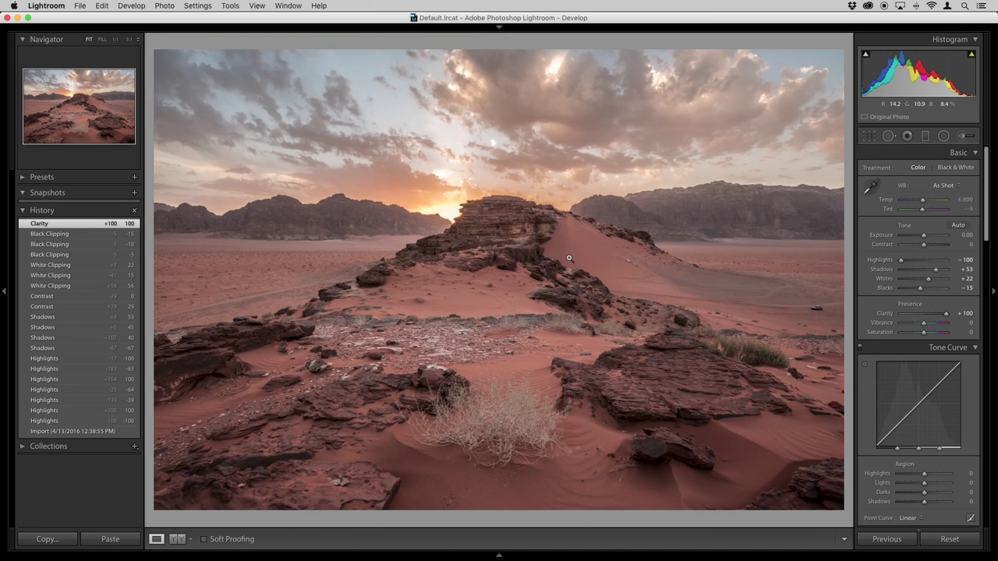
pyautogui.click(678, 191)
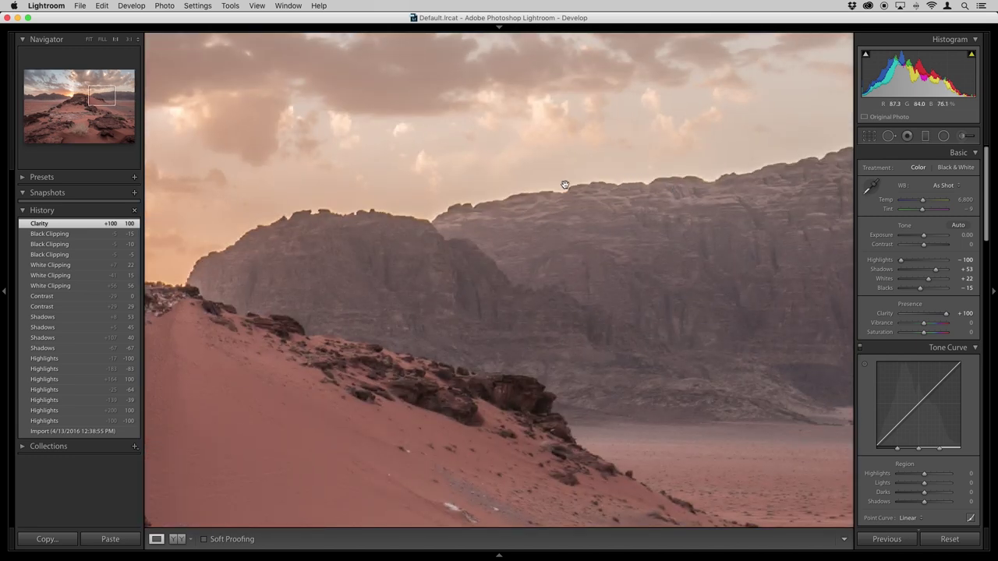
pyautogui.click(738, 171)
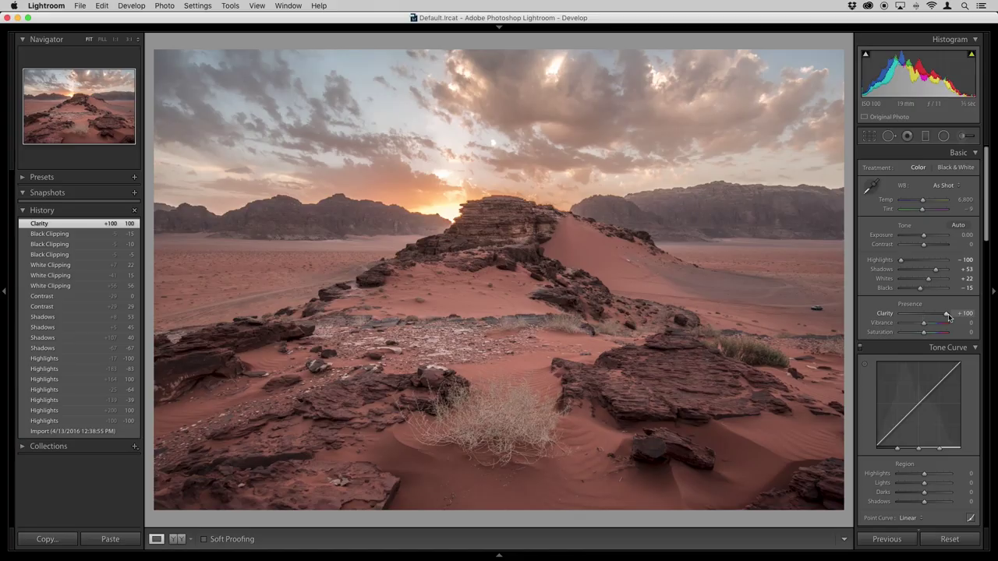
# Test Clarity at -100 and -2, and set it to +20
pyautogui.moveTo(948, 316); pyautogui.dragTo(900, 314)
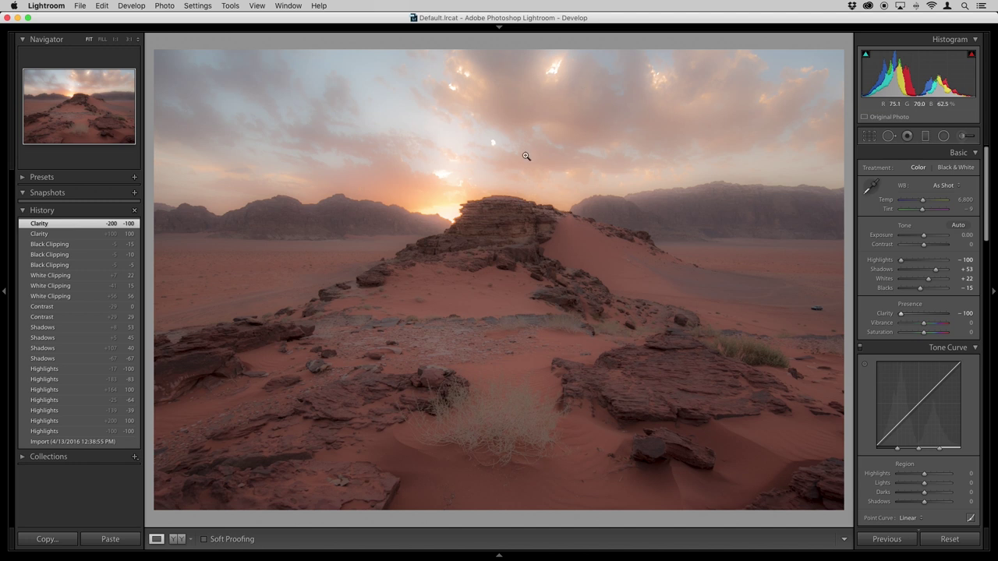
pyautogui.click(923, 316)
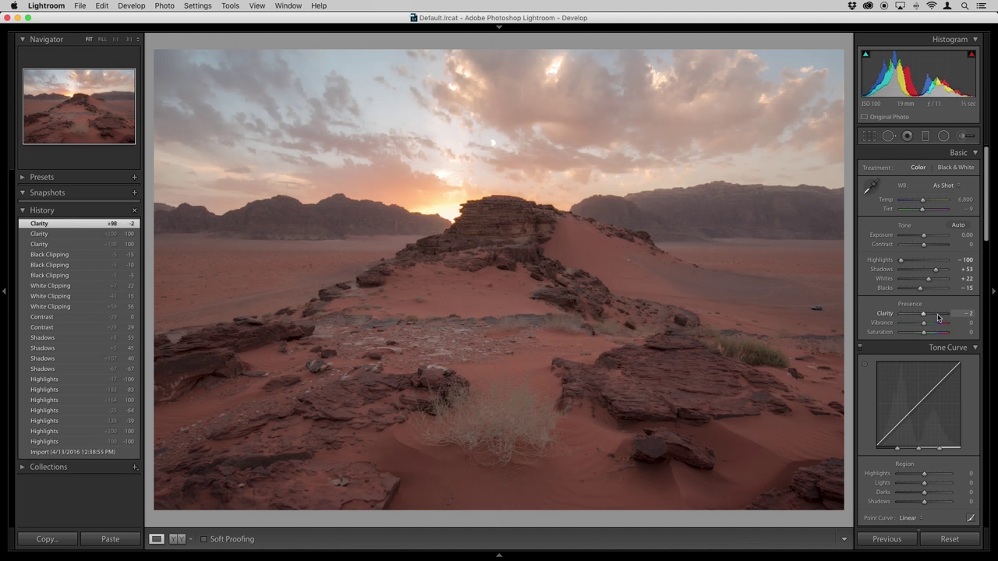
pyautogui.click(961, 314)
pyautogui.press('Return')
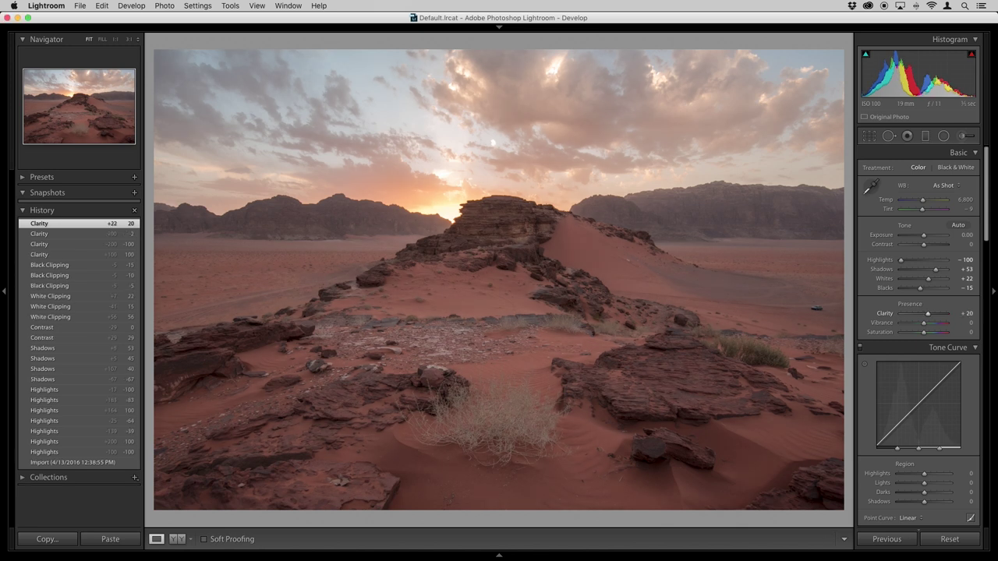
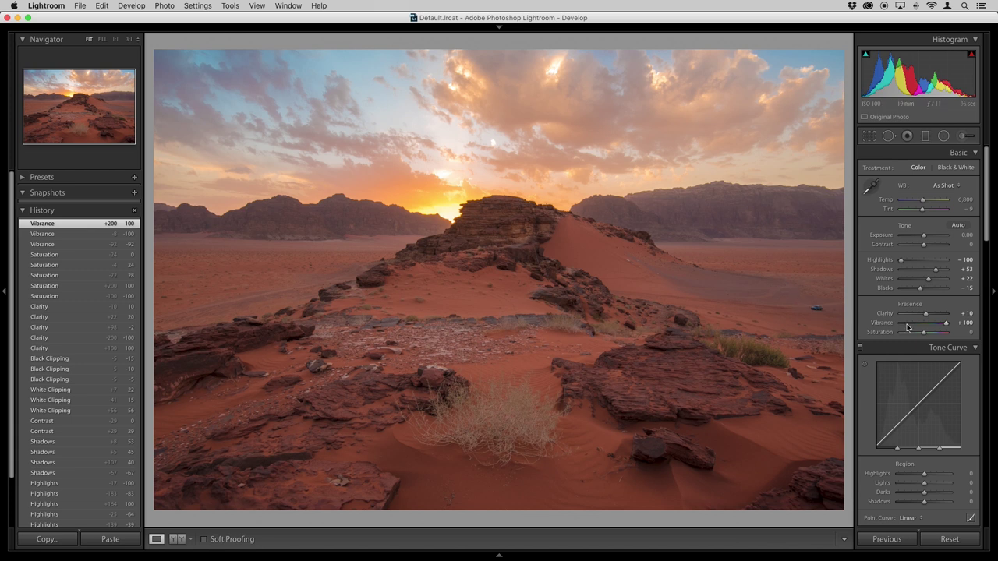
# Reduce Vibrance to +52 and settle it at +25
pyautogui.moveTo(947, 327); pyautogui.dragTo(936, 324)
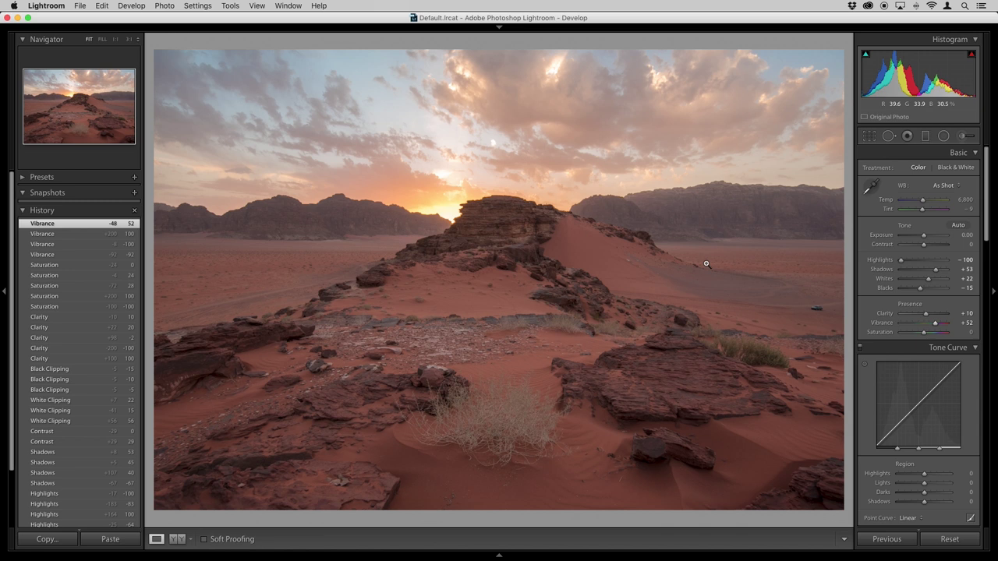
pyautogui.click(965, 322)
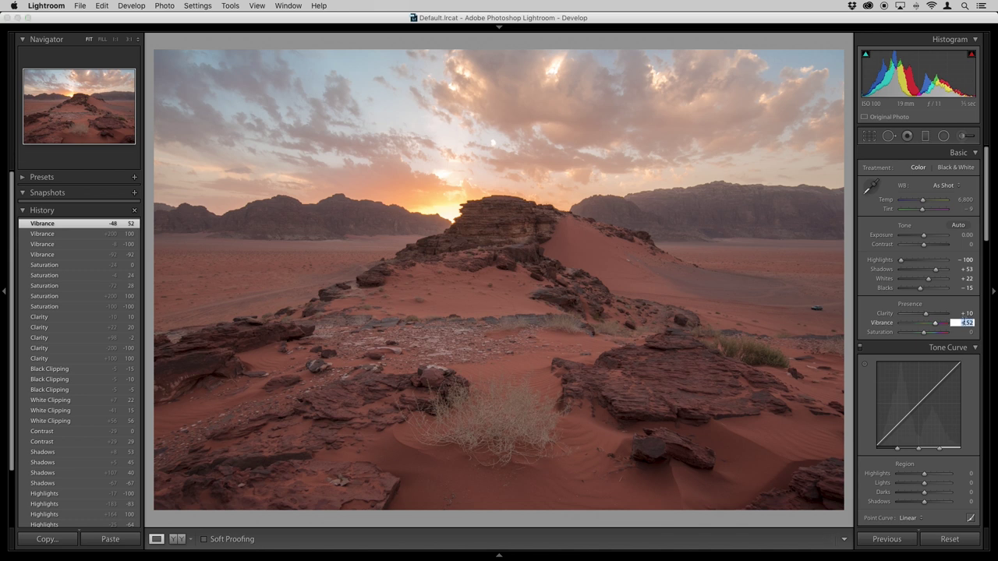
pyautogui.write('25')
pyautogui.press('Return')
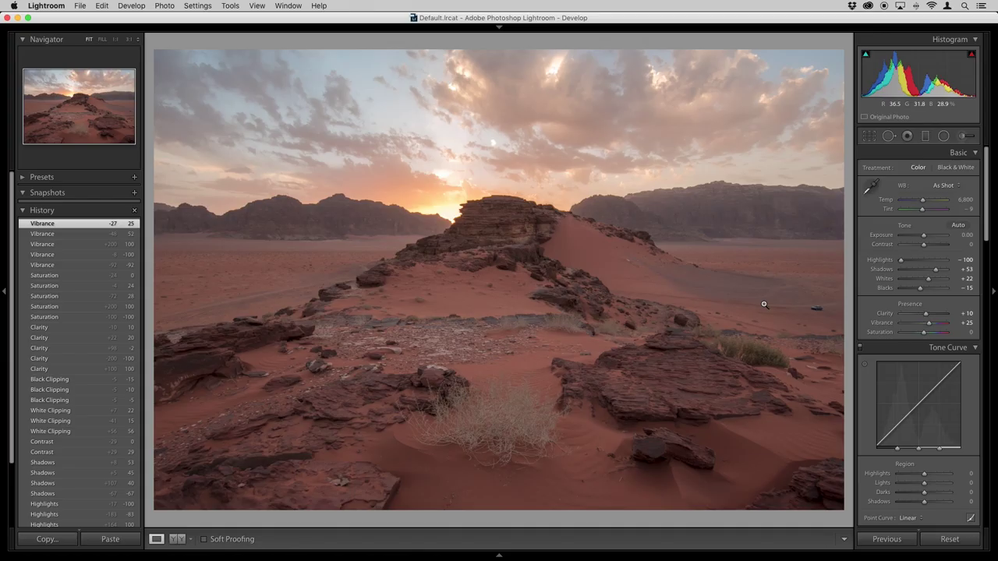
# Return to the Library grid and open the London Trip-0122 portrait in the Develop module
pyautogui.press('g')
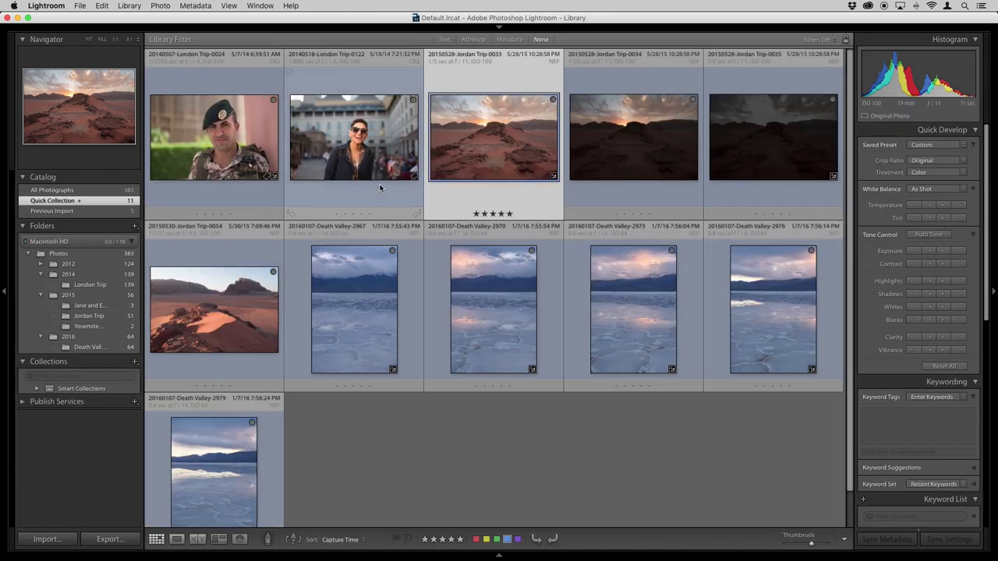
pyautogui.click(350, 148)
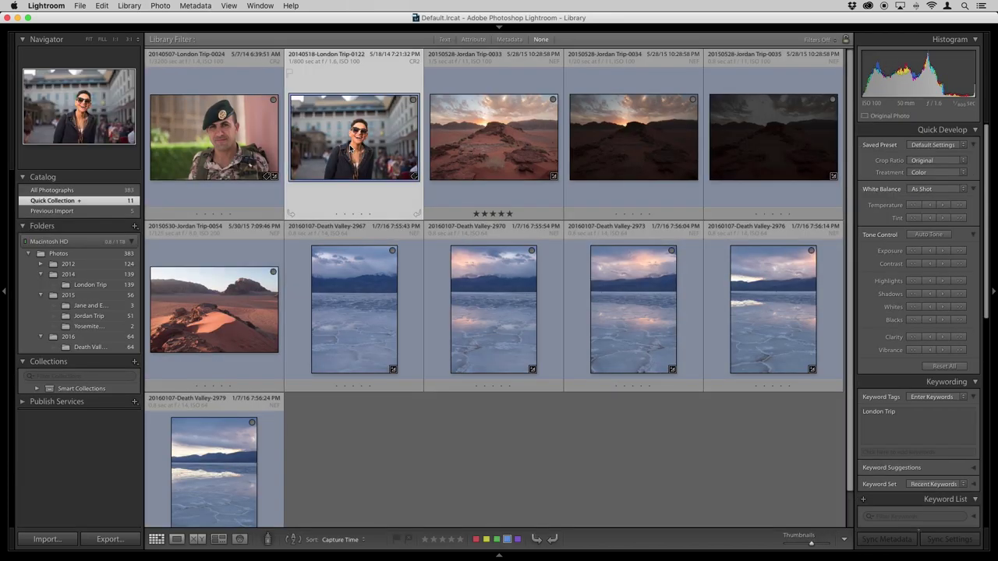
pyautogui.press('d')
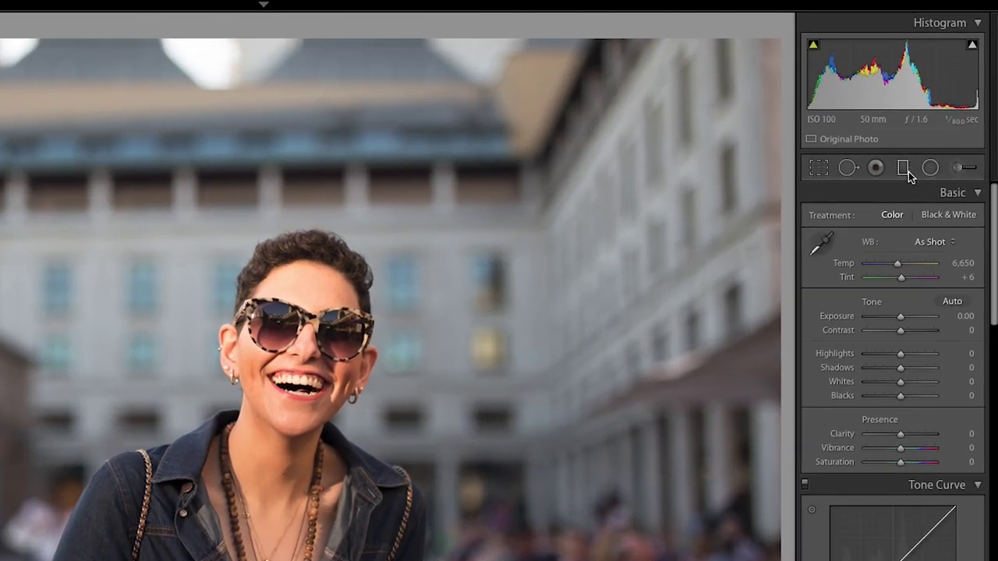
# Activate Crop & Straighten on the portrait, try an angle of 0.75, and reset the angle to its default
pyautogui.click(822, 173)
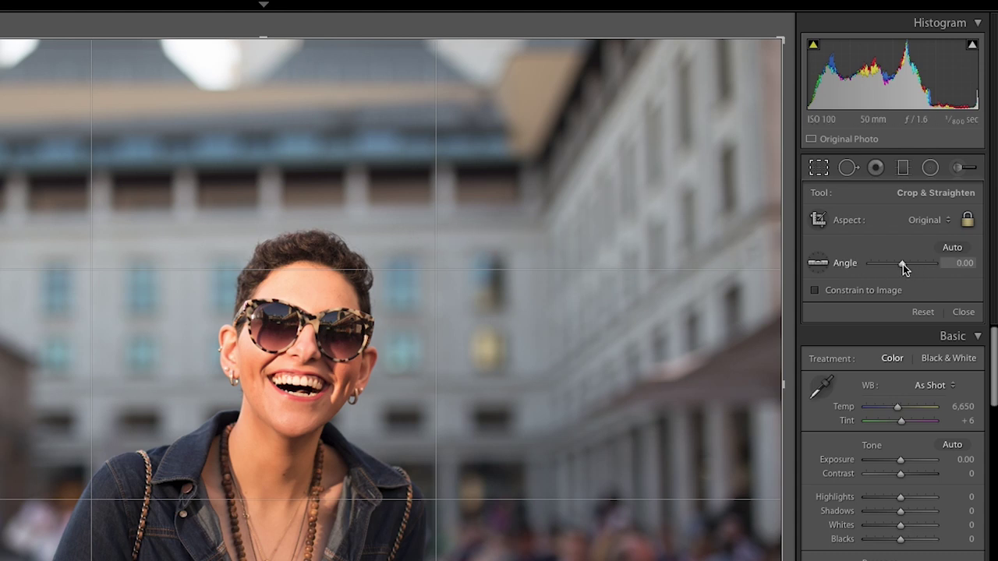
pyautogui.moveTo(903, 264); pyautogui.dragTo(904, 267)
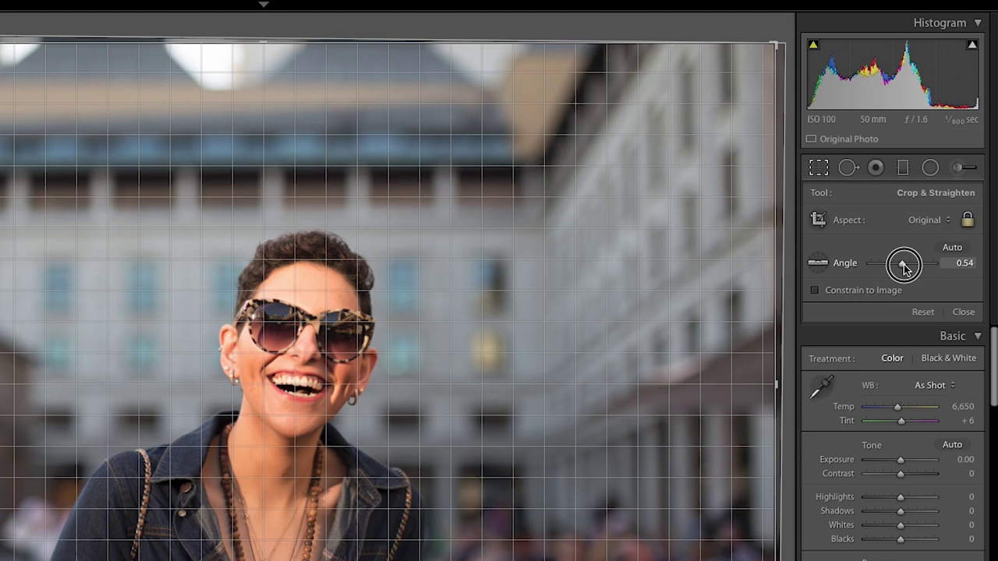
pyautogui.moveTo(904, 268); pyautogui.dragTo(905, 268)
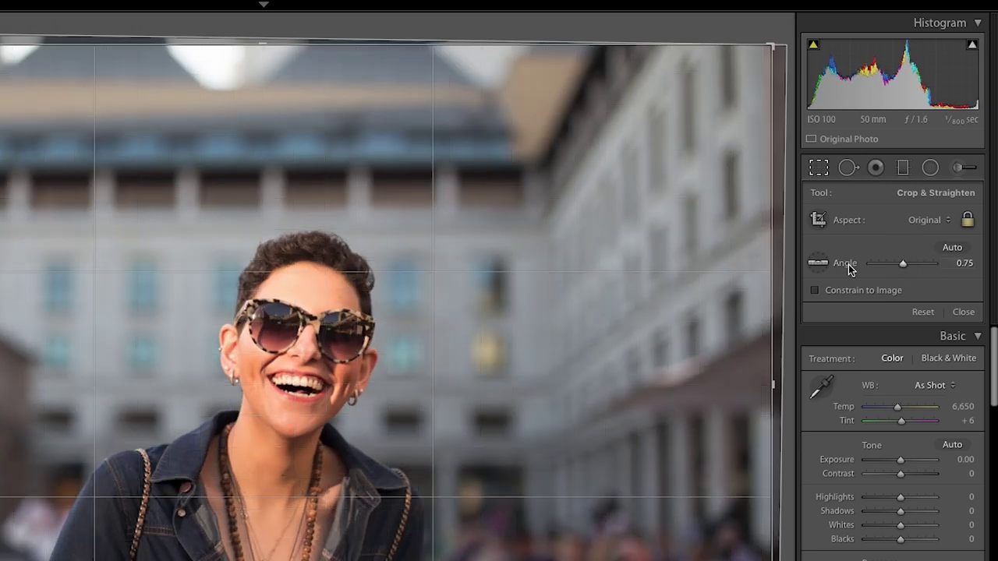
pyautogui.doubleClick(845, 264)
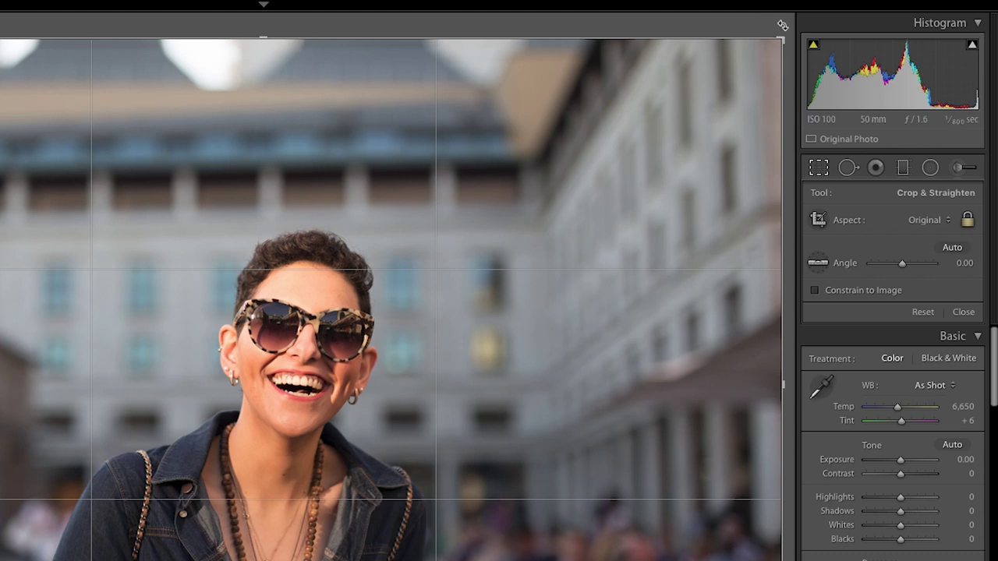
# Rotate the portrait by its crop frame's upper-right corner through 1.18 and 1.28 to an angle of 1.46
pyautogui.moveTo(782, 25)
pyautogui.mouseDown()
pyautogui.moveTo(794, 47)
pyautogui.moveTo(758, 20)
pyautogui.moveTo(792, 43)
pyautogui.moveTo(785, 38)
pyautogui.mouseUp()
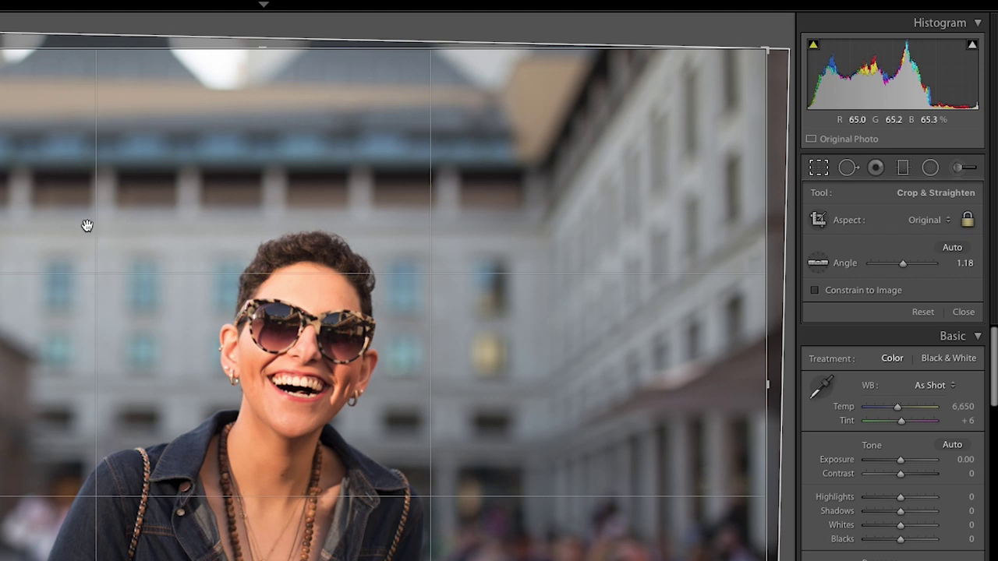
pyautogui.moveTo(774, 40); pyautogui.dragTo(775, 40)
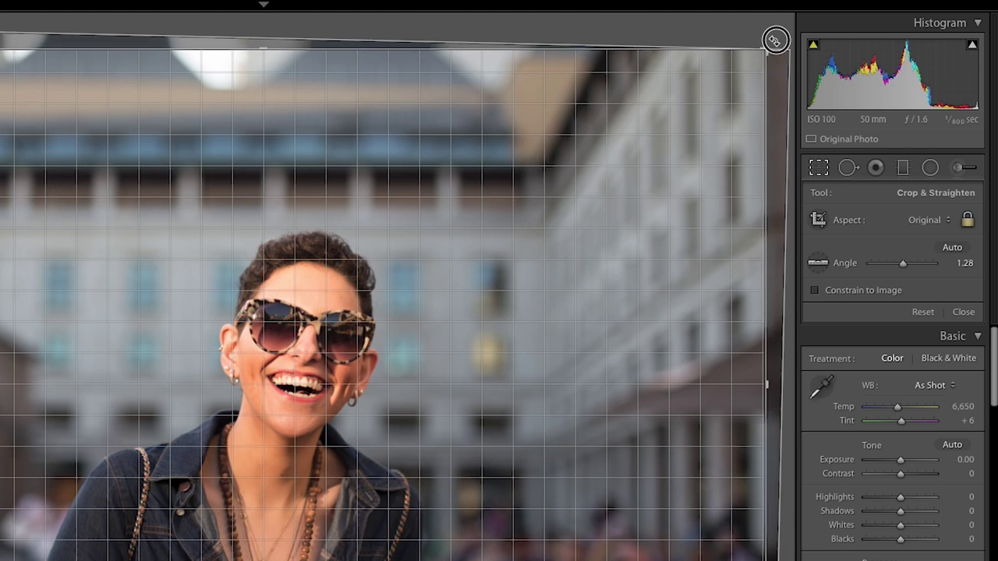
pyautogui.moveTo(775, 40); pyautogui.dragTo(775, 39)
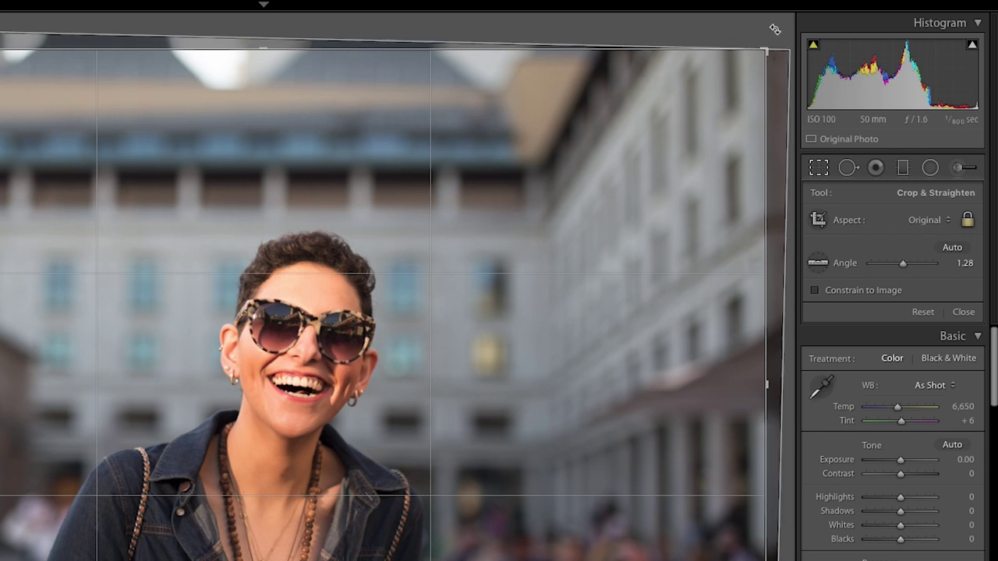
pyautogui.moveTo(775, 31); pyautogui.dragTo(777, 33)
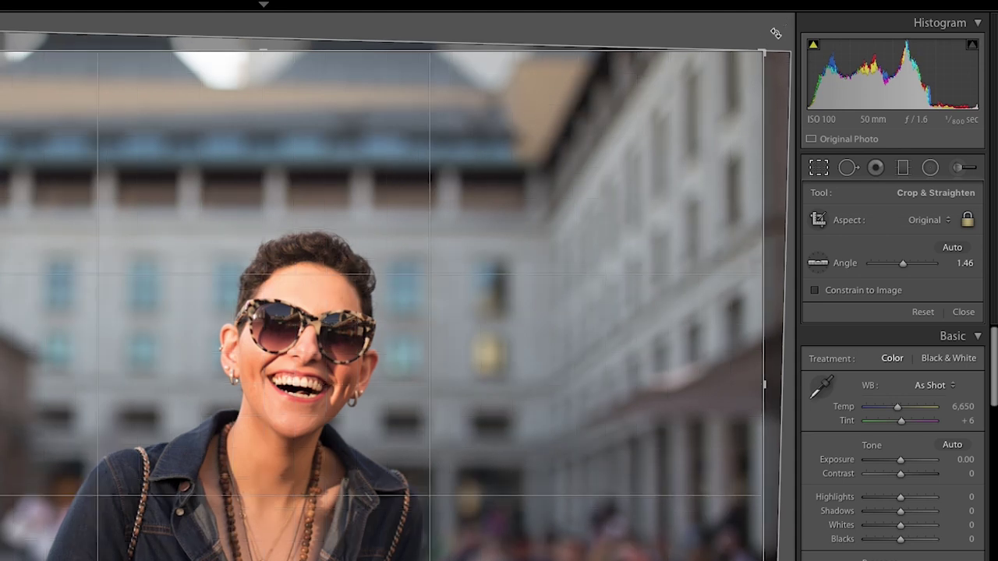
# Try leveling the portrait with the Straighten tool along the building facade to an angle of 0.71, and undo it
pyautogui.click(819, 266)
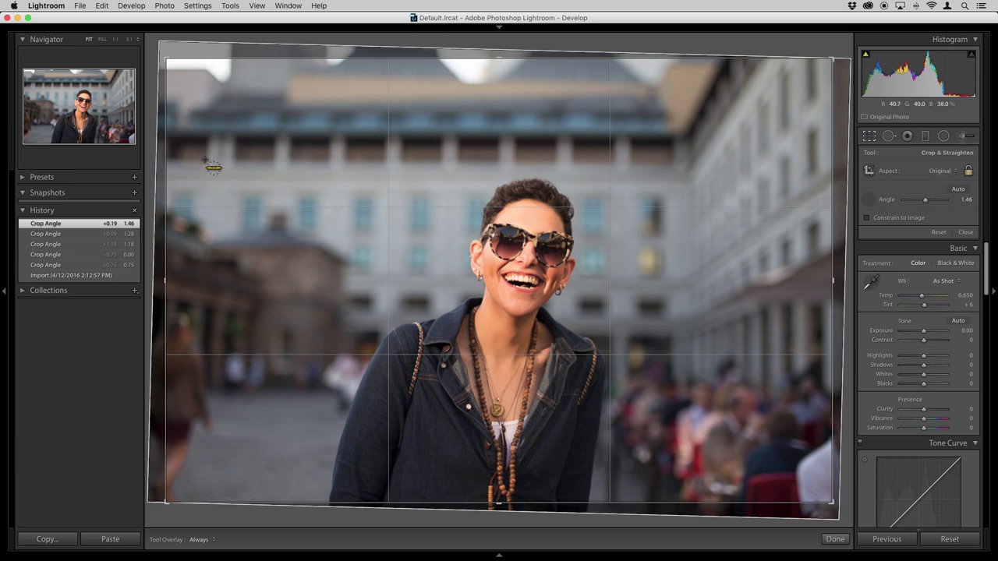
pyautogui.moveTo(239, 159); pyautogui.dragTo(439, 162)
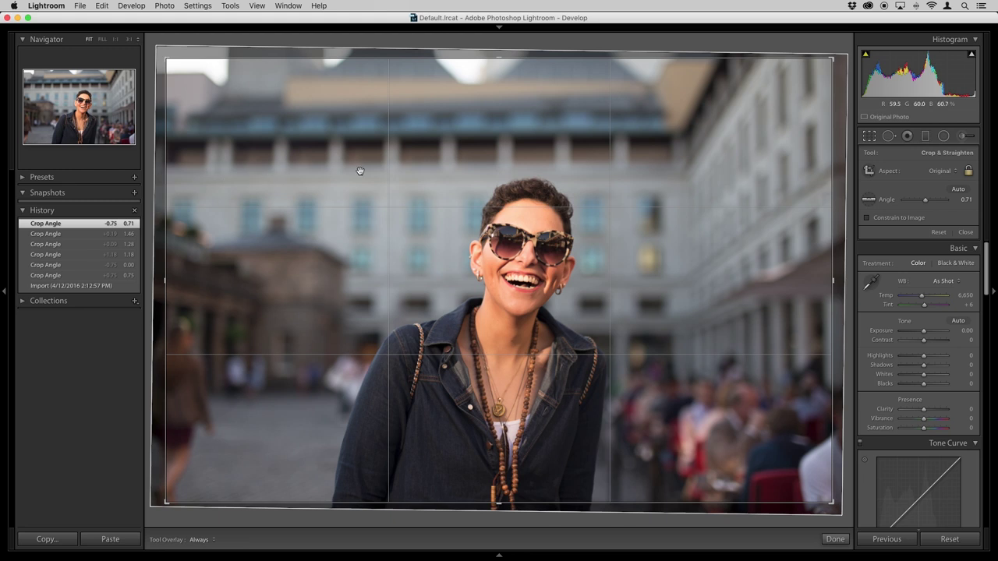
pyautogui.moveTo(840, 48); pyautogui.dragTo(841, 48)
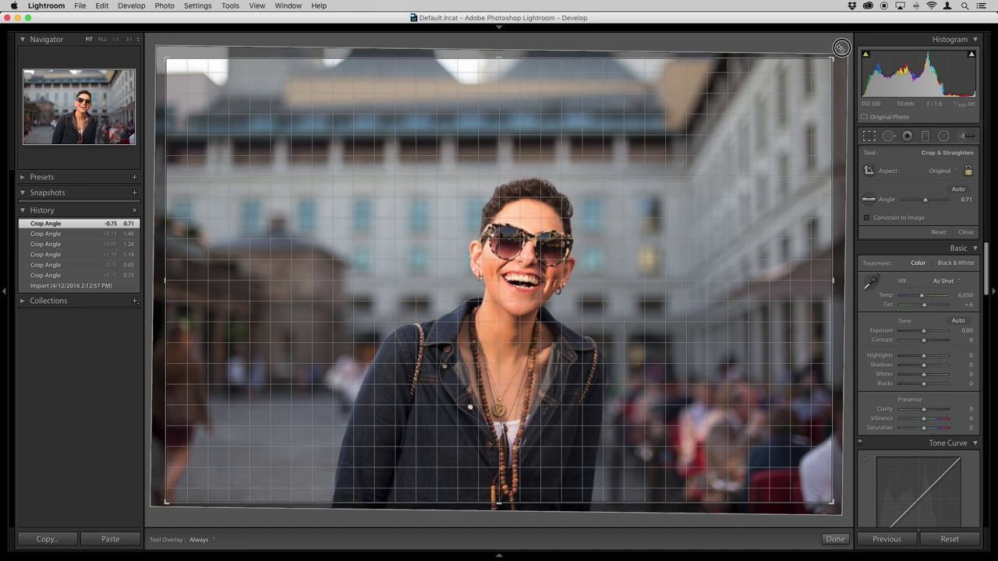
pyautogui.moveTo(841, 48); pyautogui.dragTo(839, 48)
pyautogui.press('super+z')
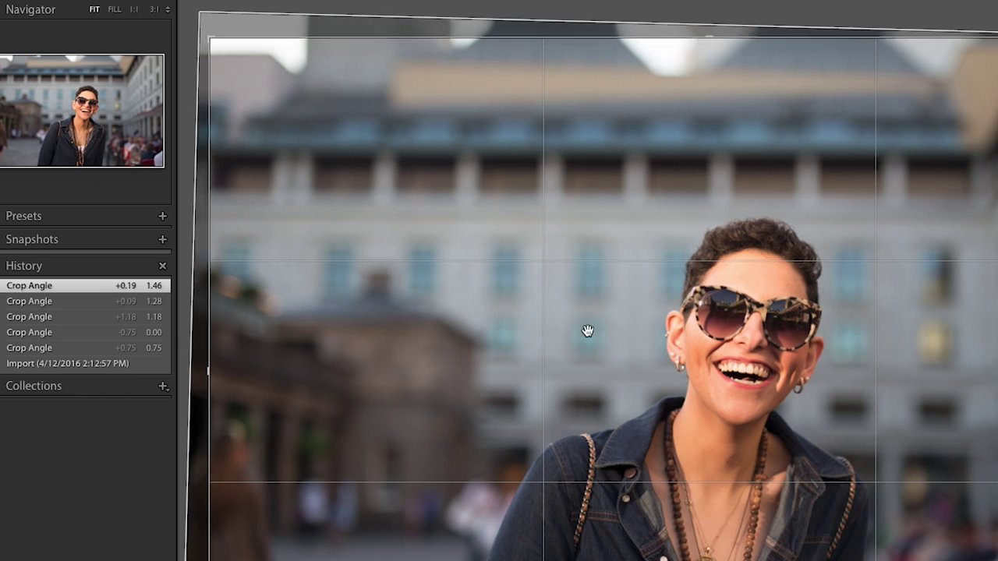
# Tighten the crop from its upper-left corner and top edge, and reposition the portrait inside the frame
pyautogui.click(212, 39)
pyautogui.moveTo(212, 40); pyautogui.dragTo(217, 43)
pyautogui.moveTo(217, 42); pyautogui.dragTo(216, 39)
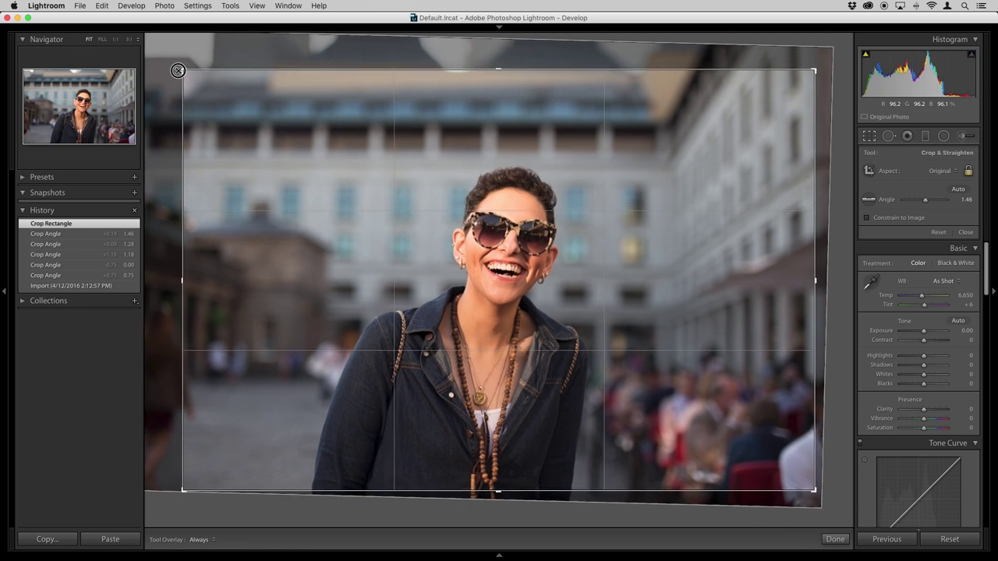
pyautogui.moveTo(178, 70); pyautogui.dragTo(188, 79)
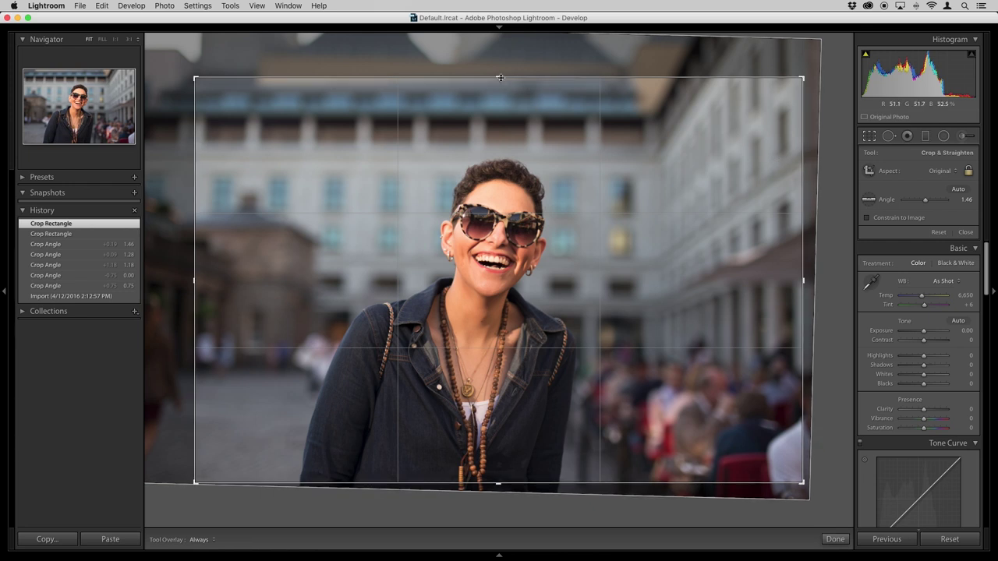
pyautogui.moveTo(500, 78)
pyautogui.mouseDown()
pyautogui.moveTo(499, 96)
pyautogui.moveTo(499, 81)
pyautogui.mouseUp()
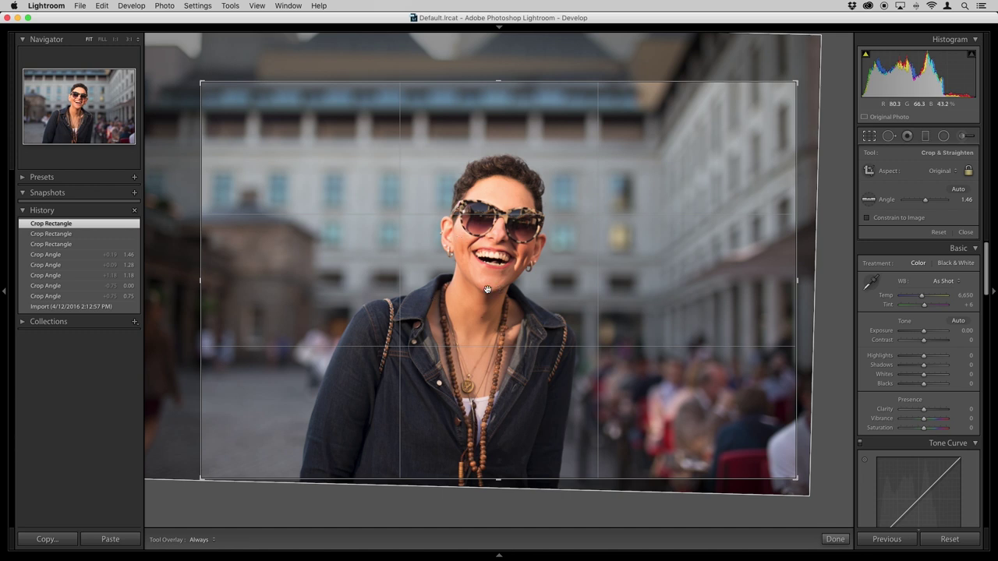
pyautogui.moveTo(457, 313); pyautogui.dragTo(430, 299)
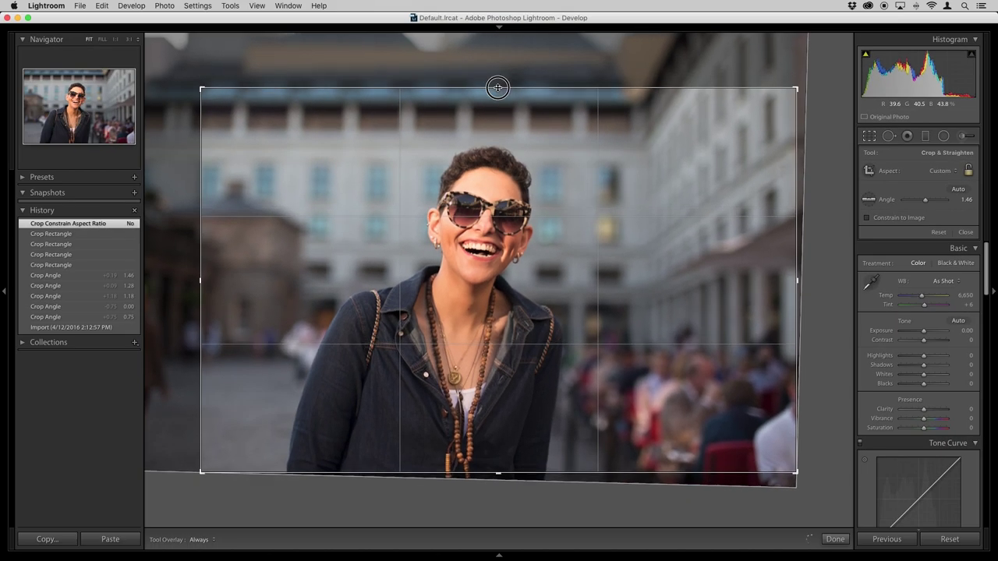
pyautogui.moveTo(497, 87)
pyautogui.mouseDown()
pyautogui.moveTo(499, 138)
pyautogui.moveTo(495, 87)
pyautogui.mouseUp()
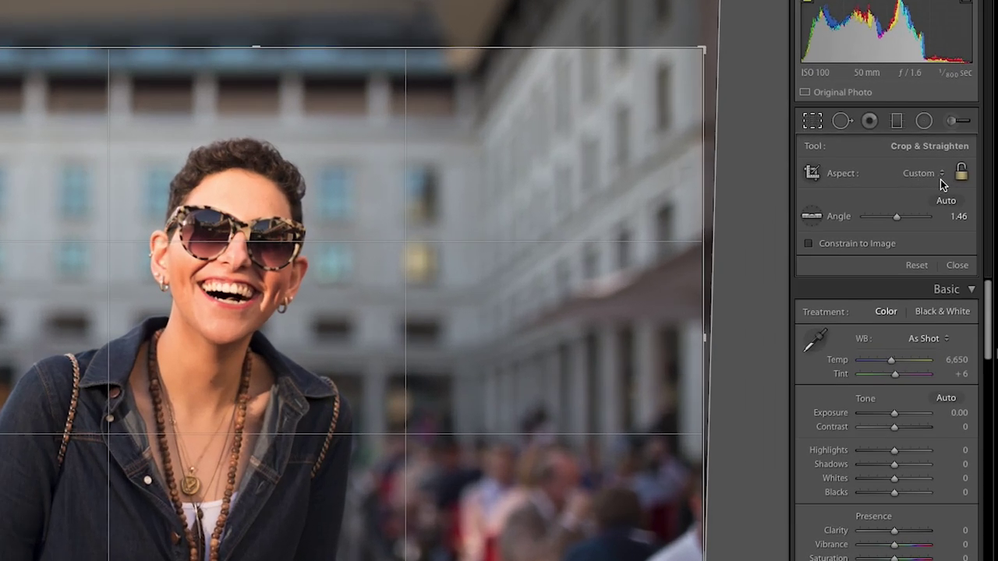
# Restore the Original crop aspect ratio, then tighten the crop around the woman and reposition the photo inside it
pyautogui.click(940, 174)
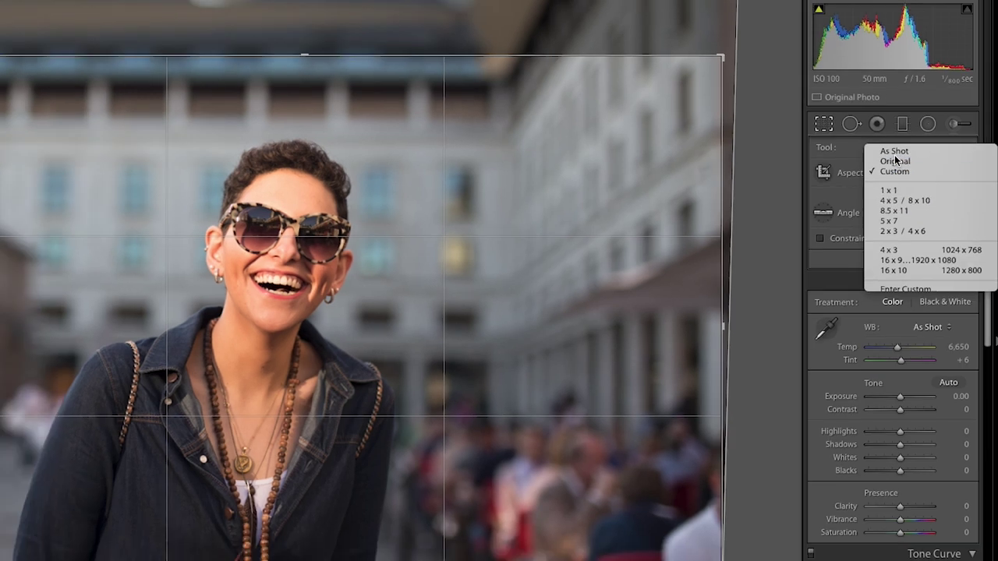
pyautogui.click(887, 160)
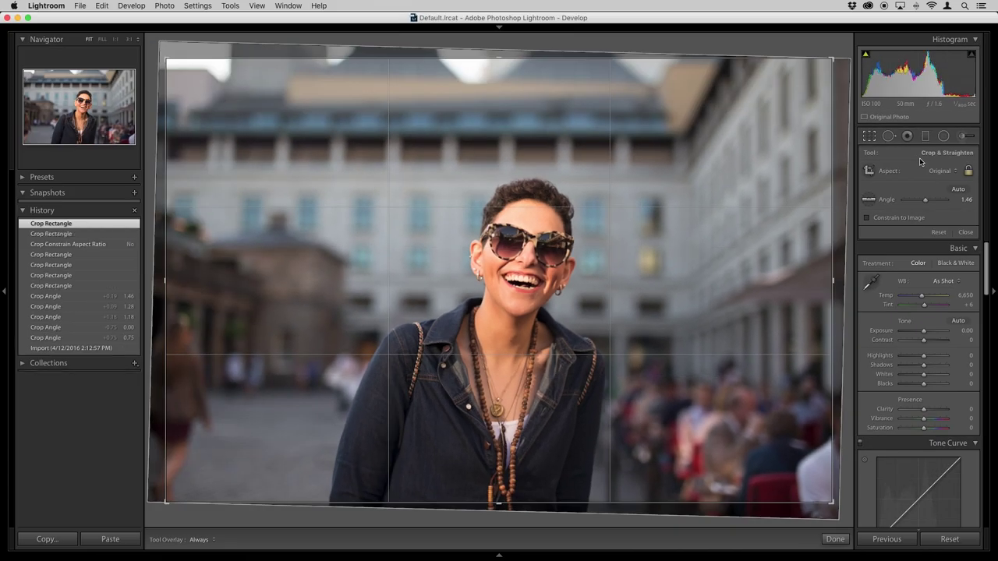
pyautogui.moveTo(165, 60); pyautogui.dragTo(144, 89)
pyautogui.moveTo(310, 189); pyautogui.dragTo(285, 187)
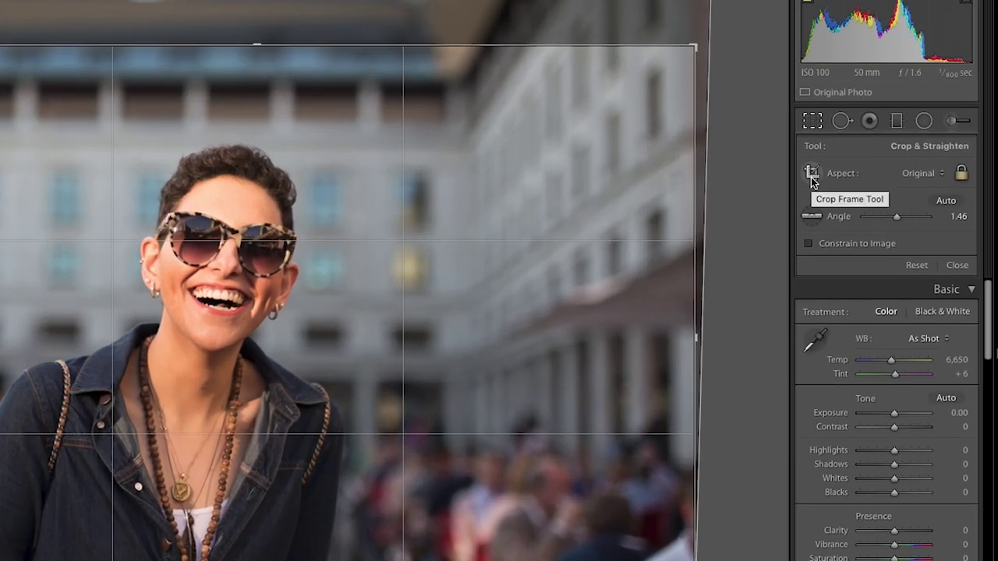
# Try drawing a new vertical crop around the woman with the Crop Frame tool, reposition the photo inside it, and undo both changes
pyautogui.click(811, 175)
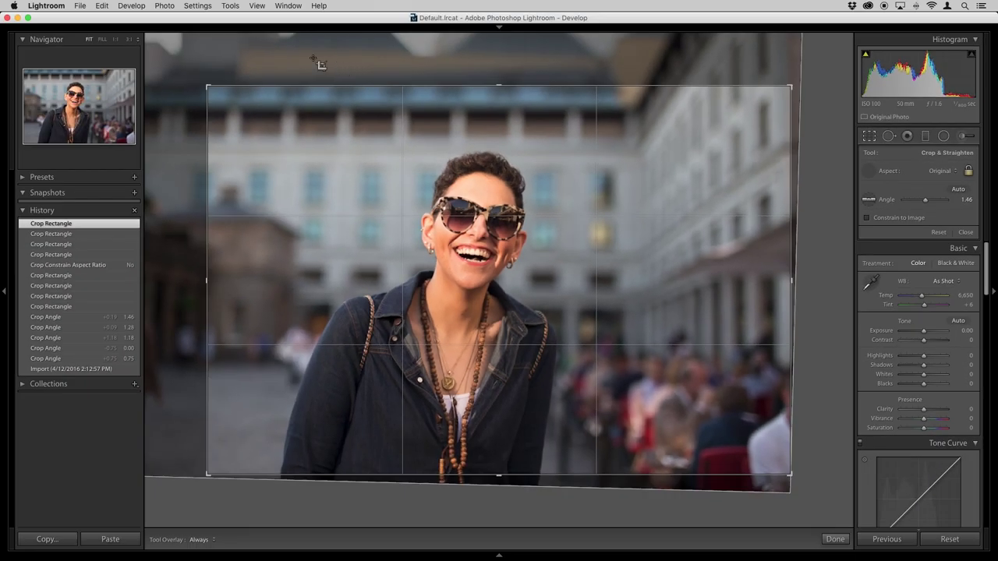
pyautogui.moveTo(313, 58); pyautogui.dragTo(689, 468)
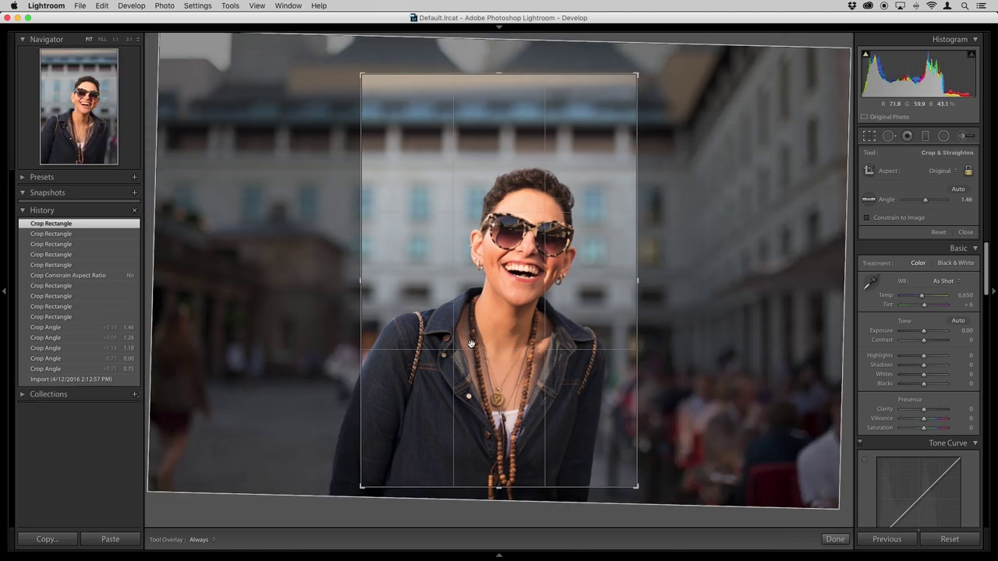
pyautogui.moveTo(486, 367); pyautogui.dragTo(497, 317)
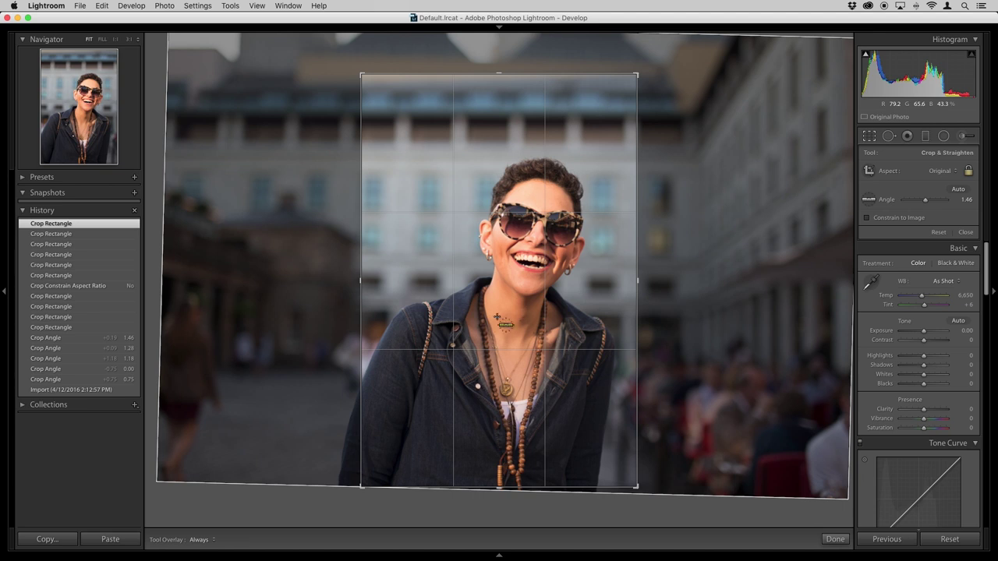
pyautogui.press('super+z')
pyautogui.press('super+z')
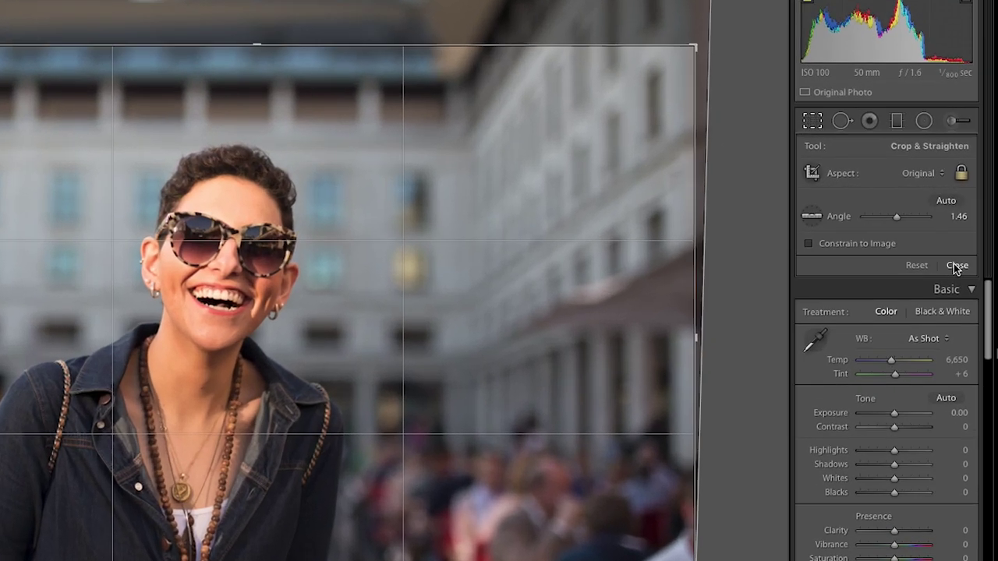
# Close Crop & Straighten to apply the crop, and compare the Import history state with the latest Crop Rectangle state
pyautogui.click(957, 266)
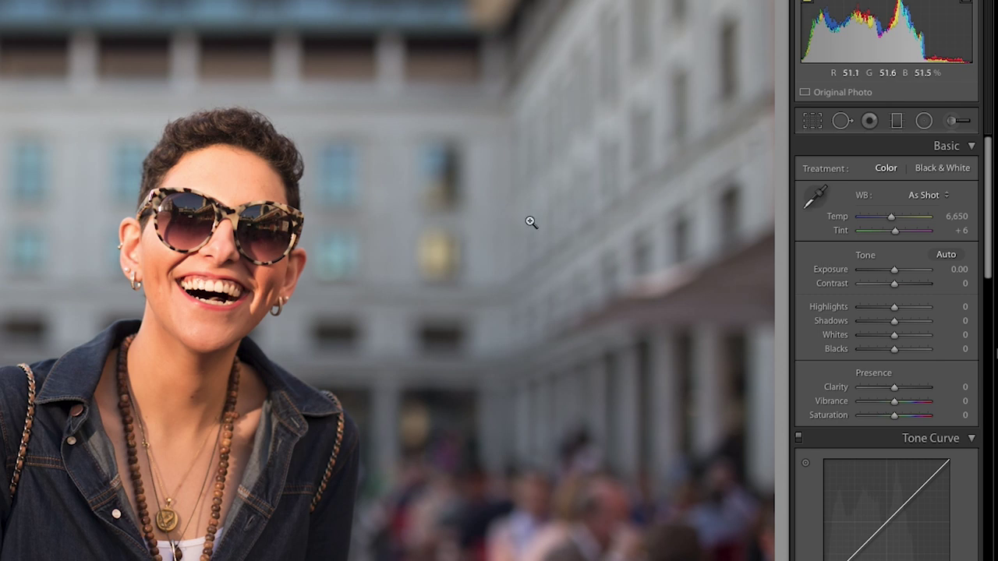
pyautogui.click(812, 121)
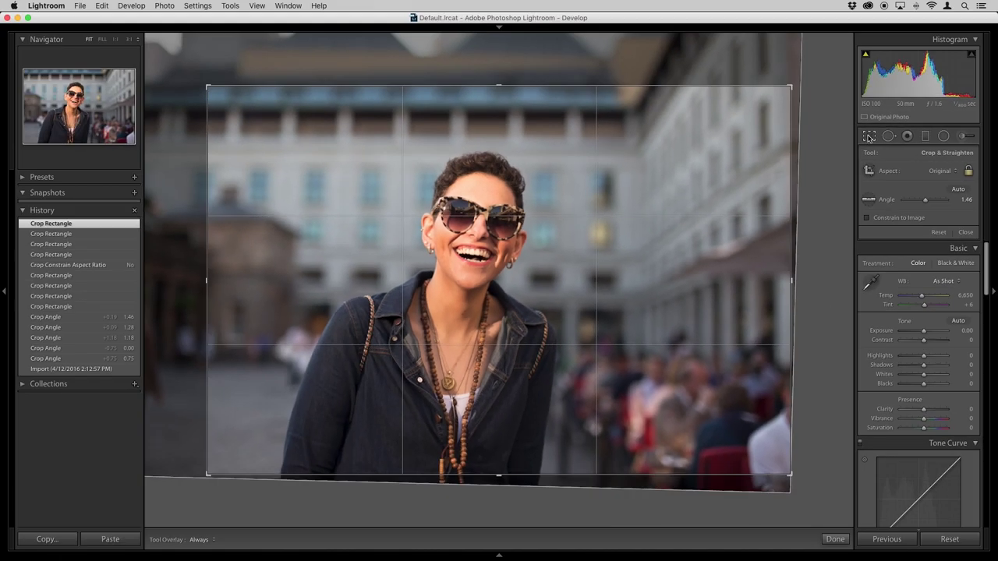
pyautogui.click(813, 122)
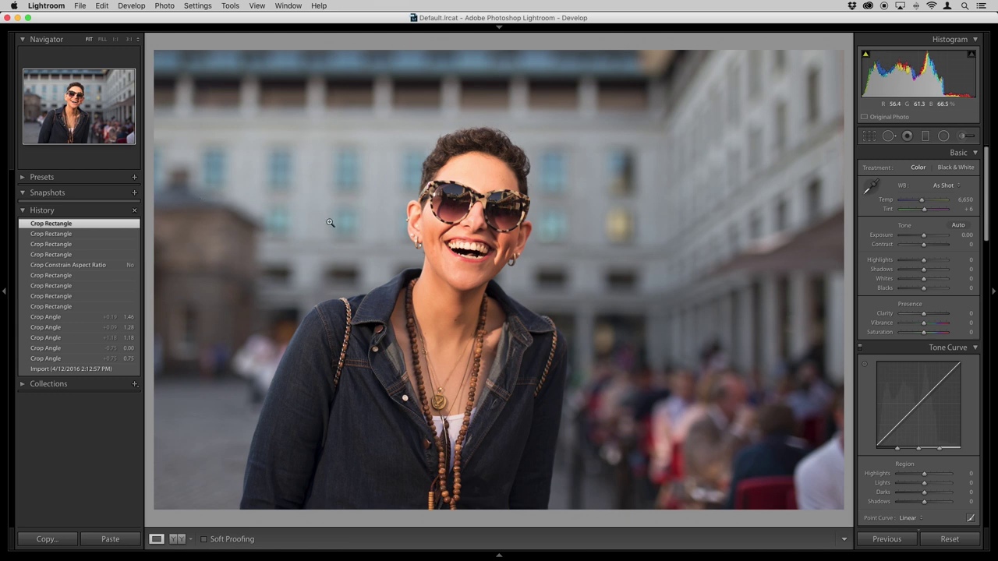
pyautogui.click(47, 369)
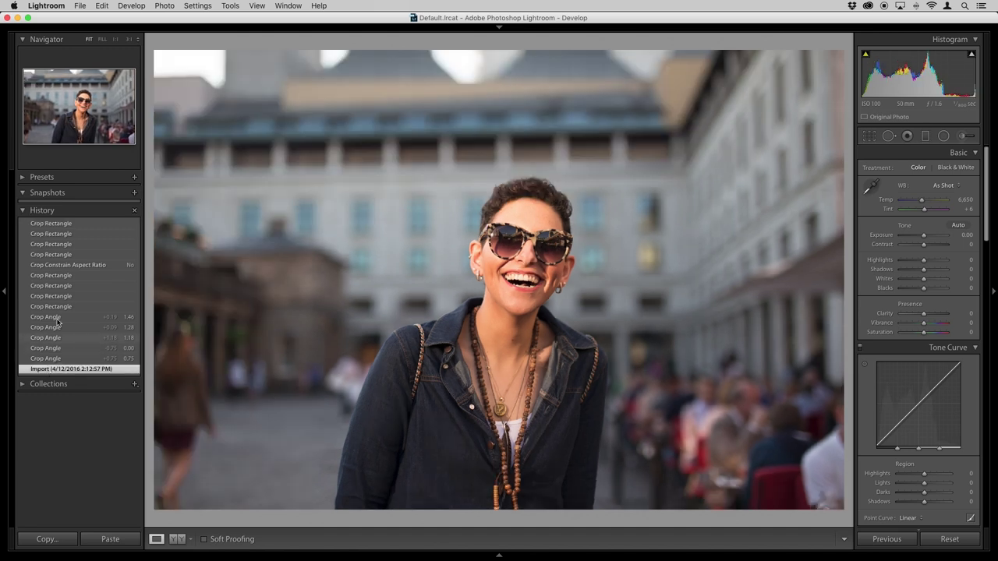
pyautogui.click(60, 225)
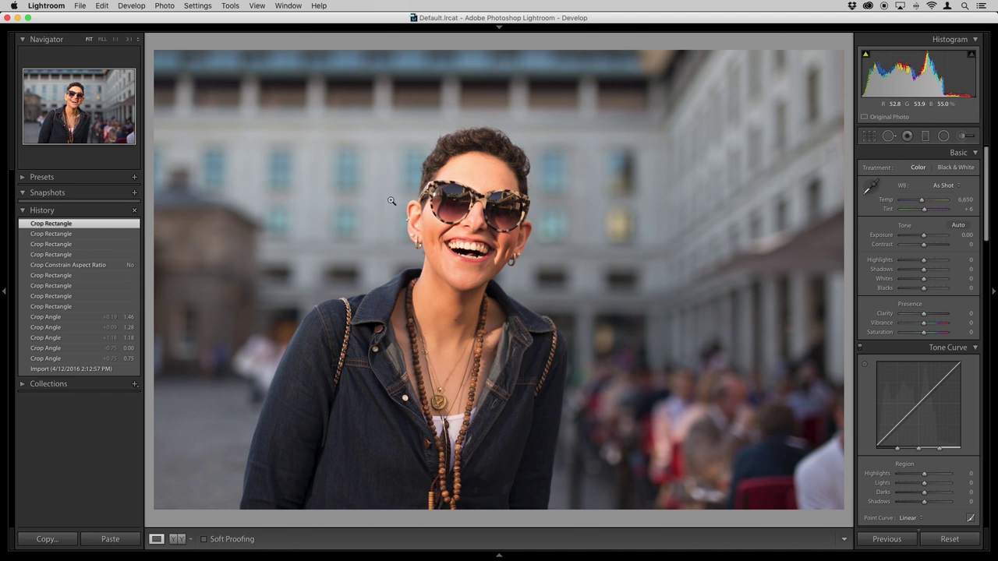
# Activate Spot Removal in Heal mode, zoom in on the woman's face, and set the brush to size 77 and feather 35
pyautogui.click(888, 138)
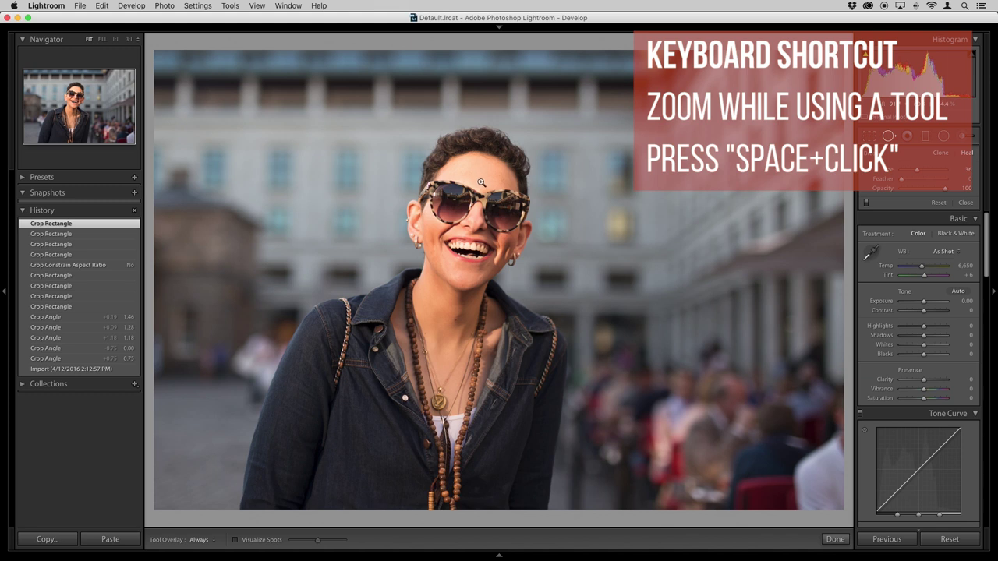
pyautogui.click(479, 185)
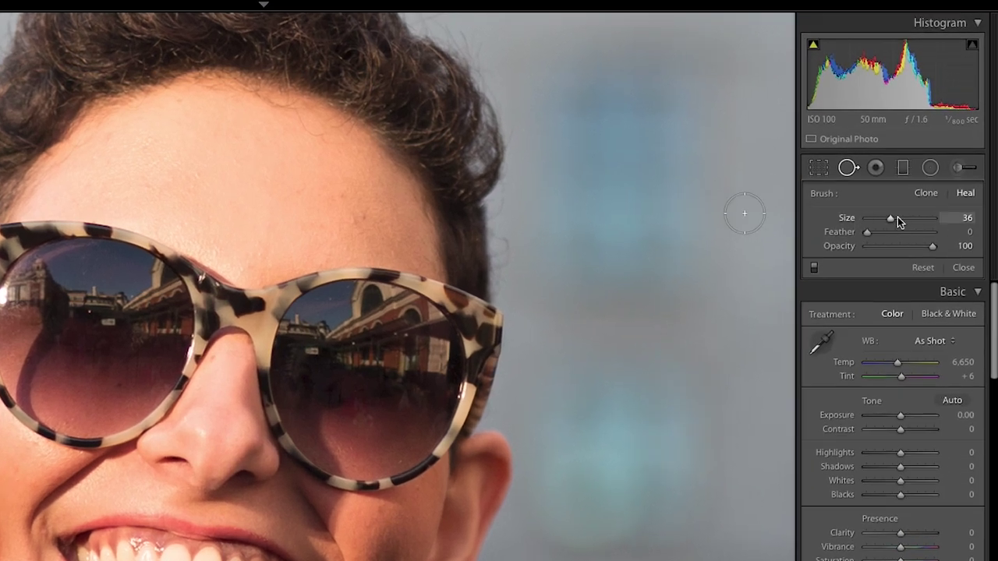
pyautogui.click(891, 218)
pyautogui.moveTo(892, 220)
pyautogui.mouseDown()
pyautogui.moveTo(910, 224)
pyautogui.moveTo(881, 224)
pyautogui.mouseUp()
pyautogui.moveTo(869, 239)
pyautogui.mouseDown()
pyautogui.moveTo(891, 239)
pyautogui.moveTo(899, 221)
pyautogui.moveTo(918, 224)
pyautogui.mouseUp()
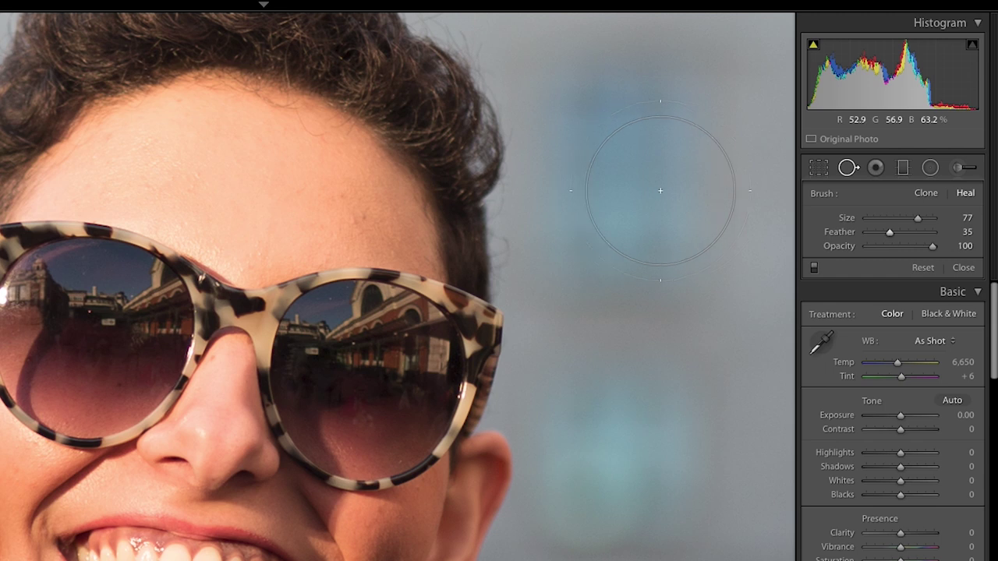
# Try the healing brush with a feather of 0 and an opacity of 53
pyautogui.click(925, 232)
pyautogui.click(862, 233)
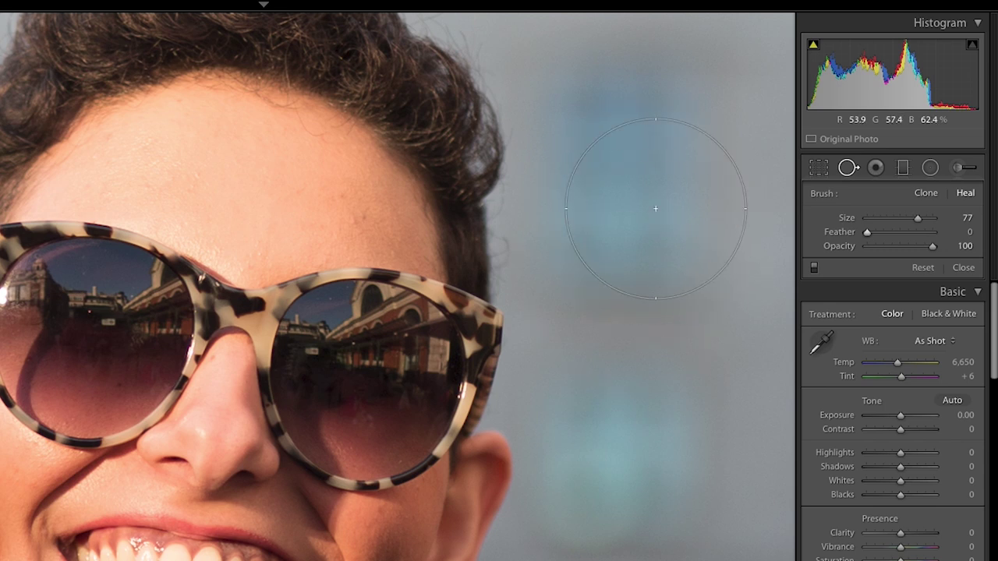
pyautogui.click(900, 250)
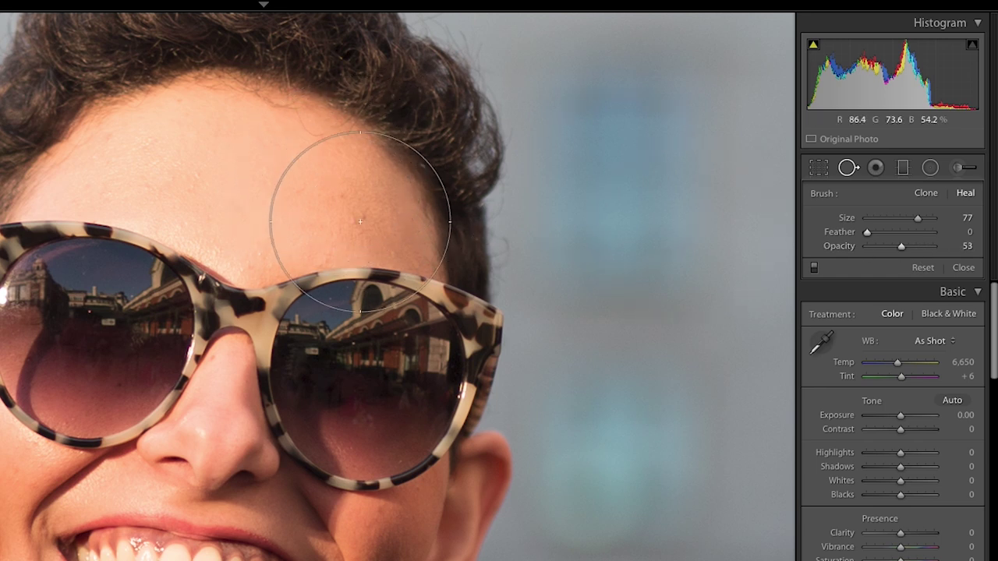
# Set the healing brush to opacity 100, feather 26 and size 21, and heal the dark spot on the forehead's right side
pyautogui.click(934, 247)
pyautogui.click(878, 235)
pyautogui.click(883, 233)
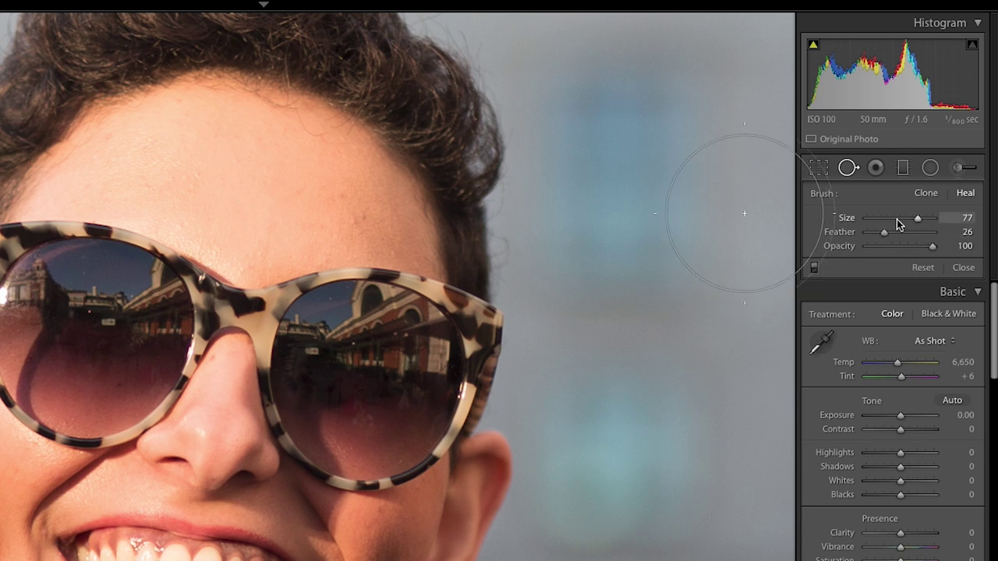
pyautogui.click(880, 219)
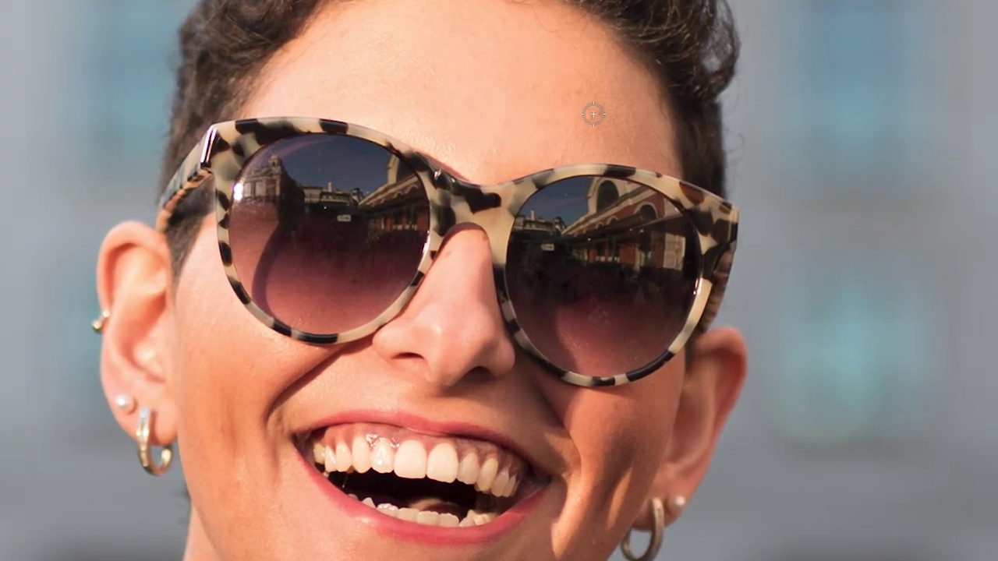
pyautogui.click(592, 114)
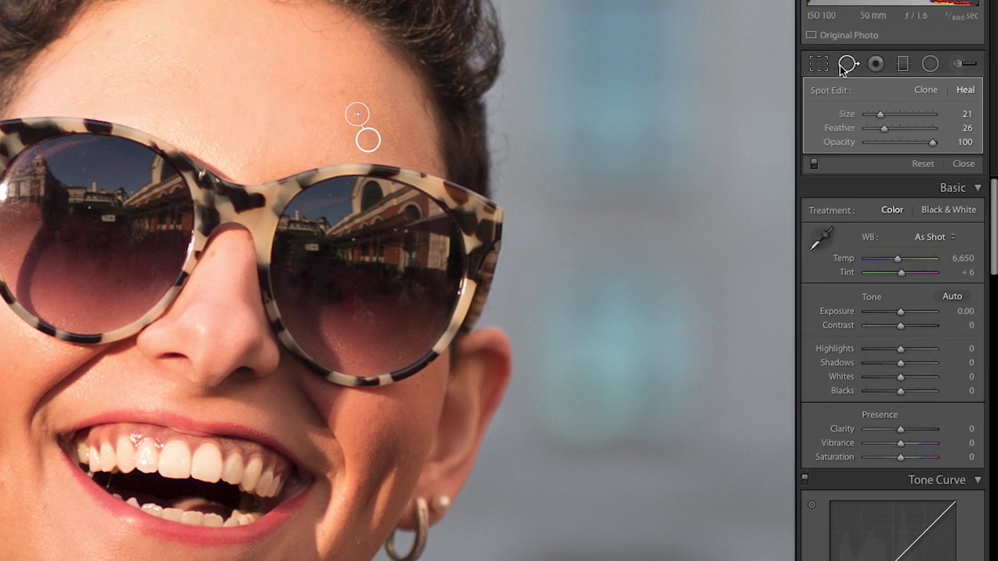
# Close and reopen Spot Removal, and toggle its effect off and on to compare the healed forehead
pyautogui.click(840, 67)
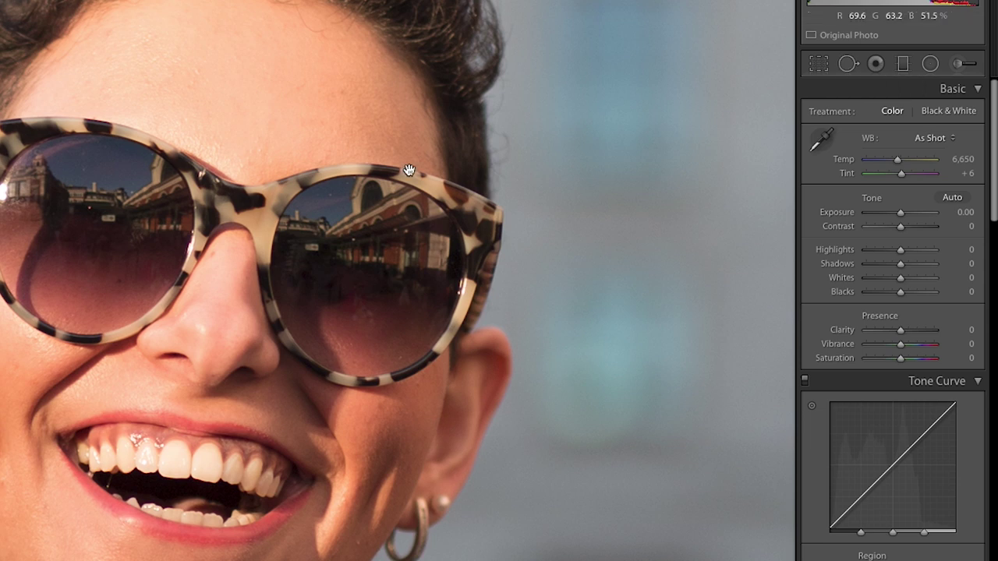
pyautogui.click(848, 66)
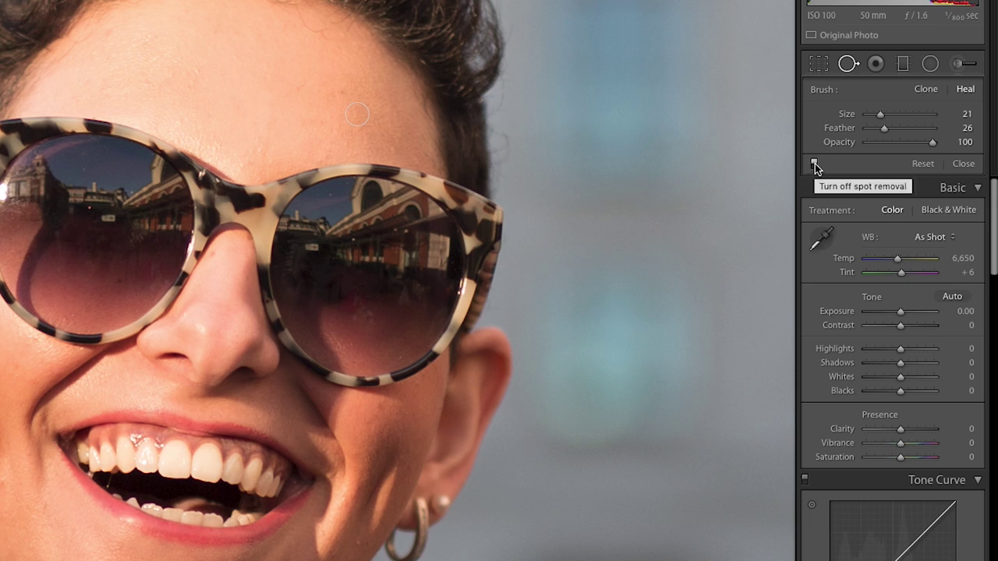
pyautogui.click(814, 164)
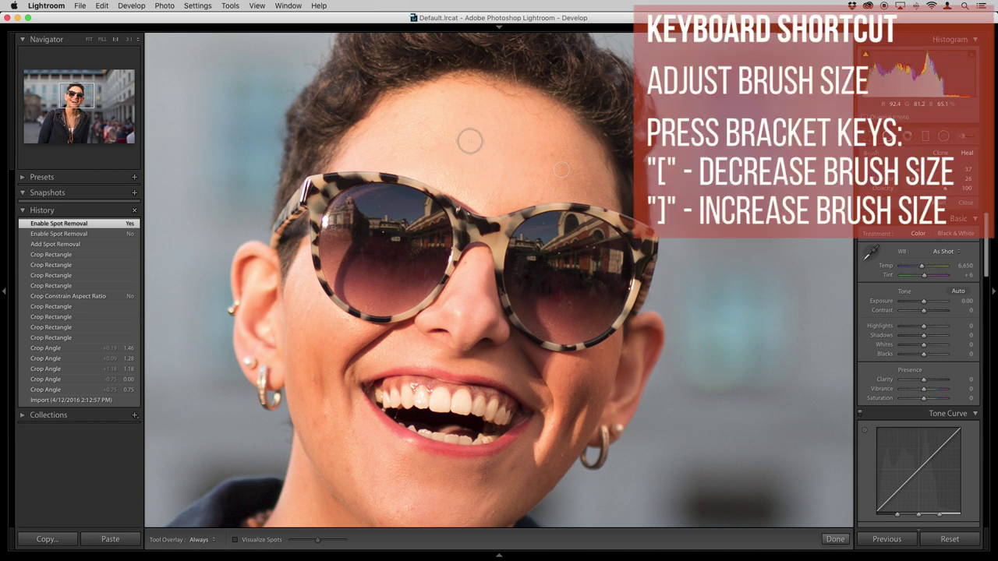
# Shrink the healing brush, heal the remaining spots on the upper forehead, lower cheek and jaw, and close Spot Removal
pyautogui.press('[')
pyautogui.press('[')
pyautogui.press('[')
pyautogui.press('[')
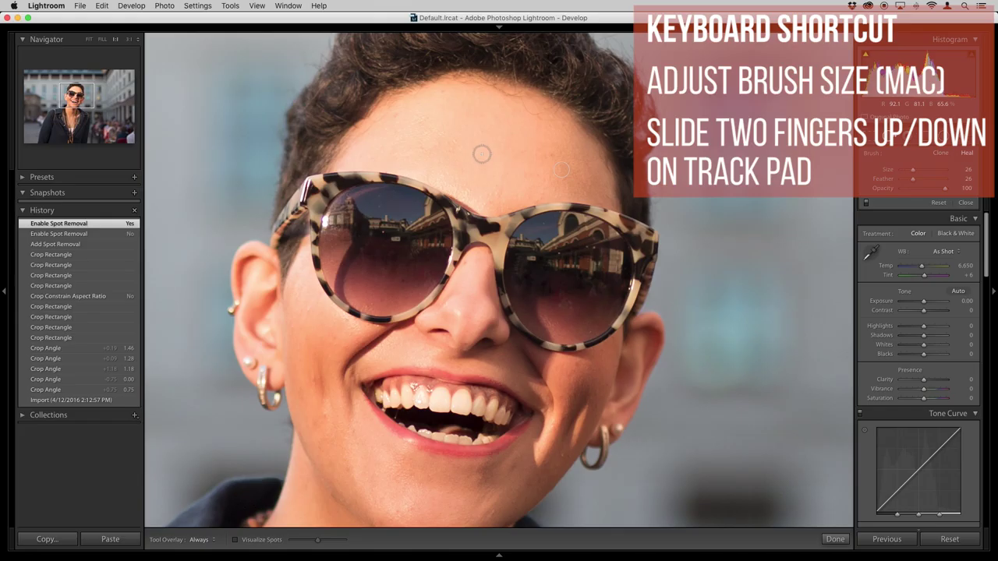
pyautogui.scroll(-5, 482, 154)
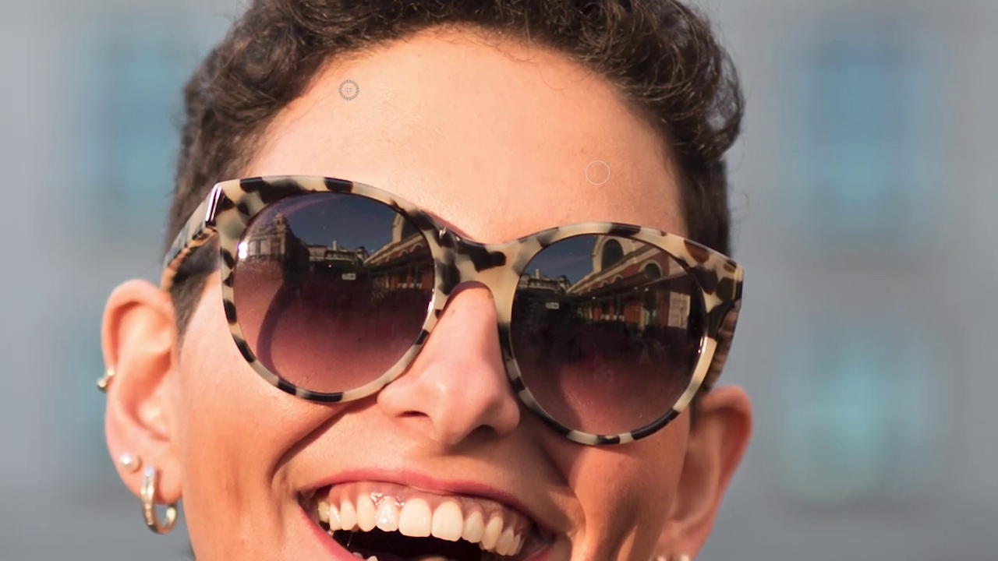
pyautogui.click(349, 94)
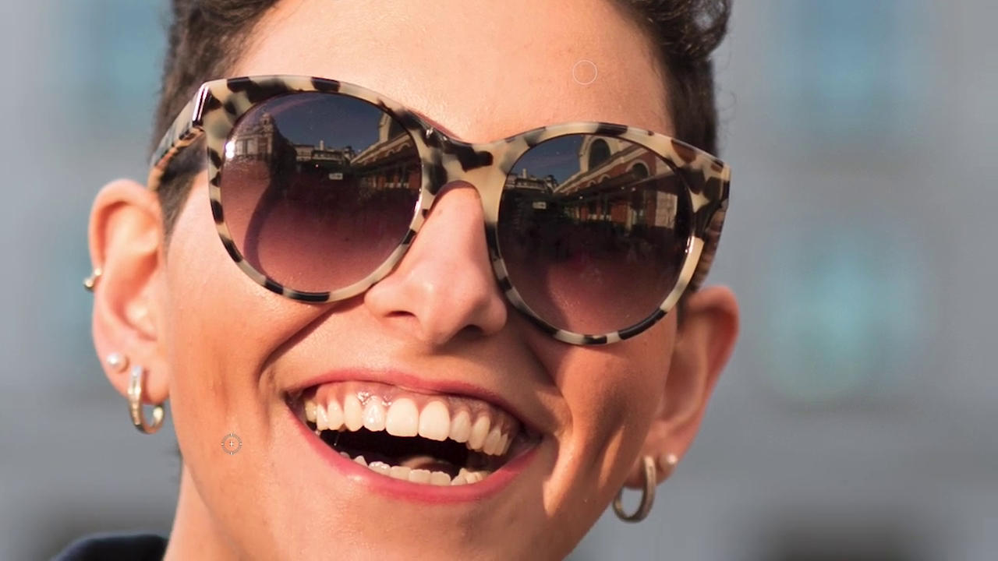
pyautogui.click(231, 443)
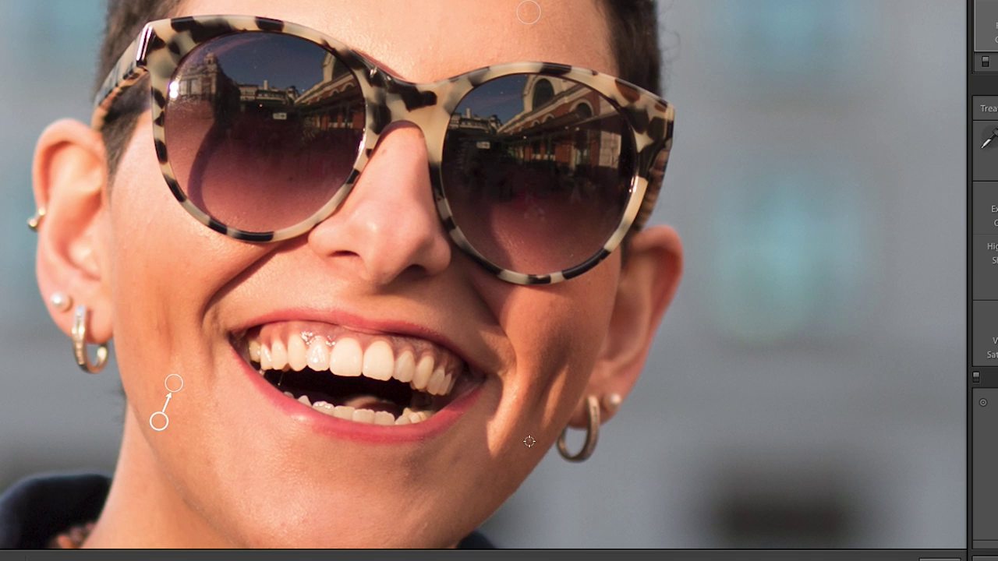
pyautogui.click(529, 441)
pyautogui.press('q')
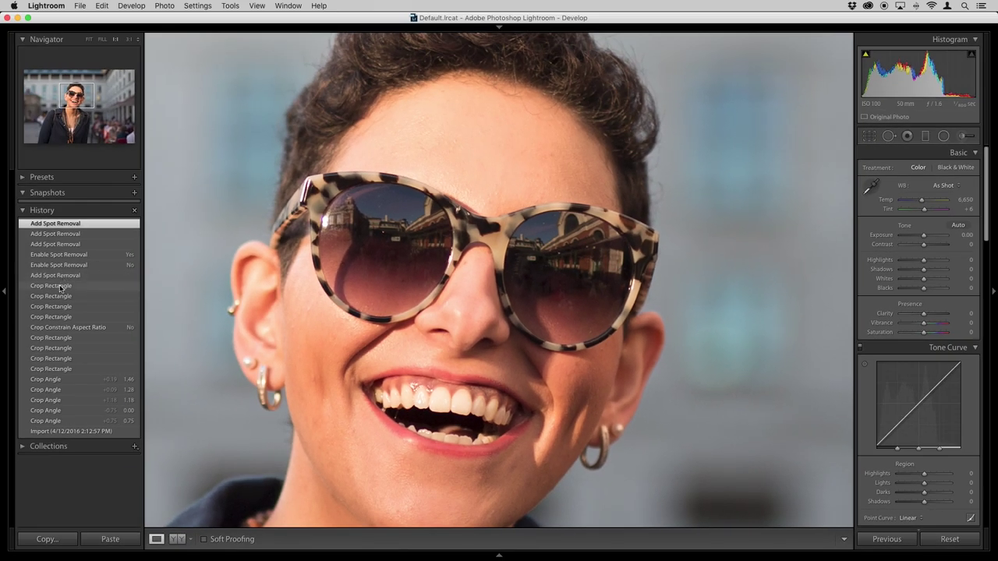
# Compare the portrait before and after healing by switching between the last Crop Rectangle and newest Add Spot Removal history states
pyautogui.click(61, 286)
pyautogui.click(72, 225)
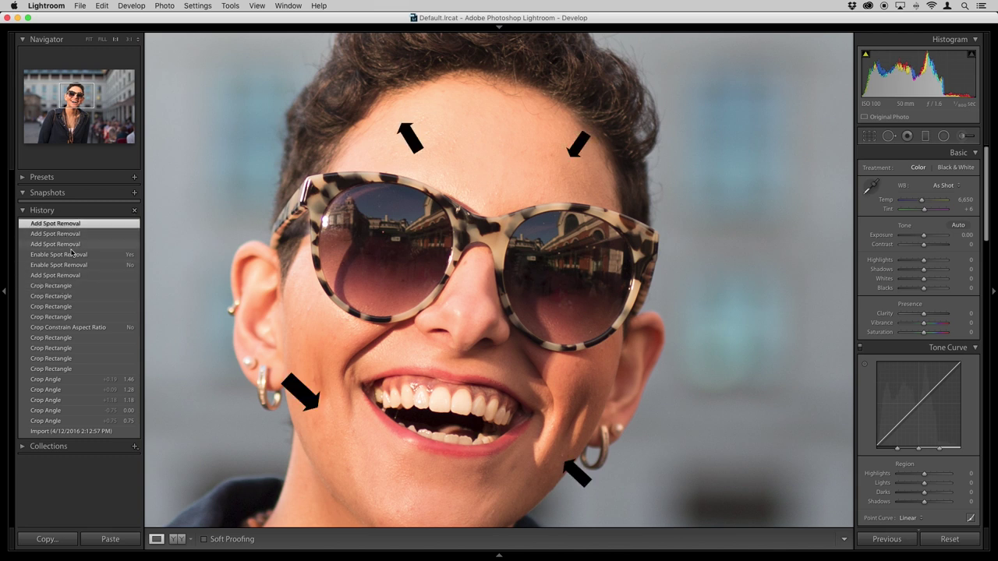
pyautogui.click(65, 286)
pyautogui.click(73, 224)
pyautogui.click(59, 287)
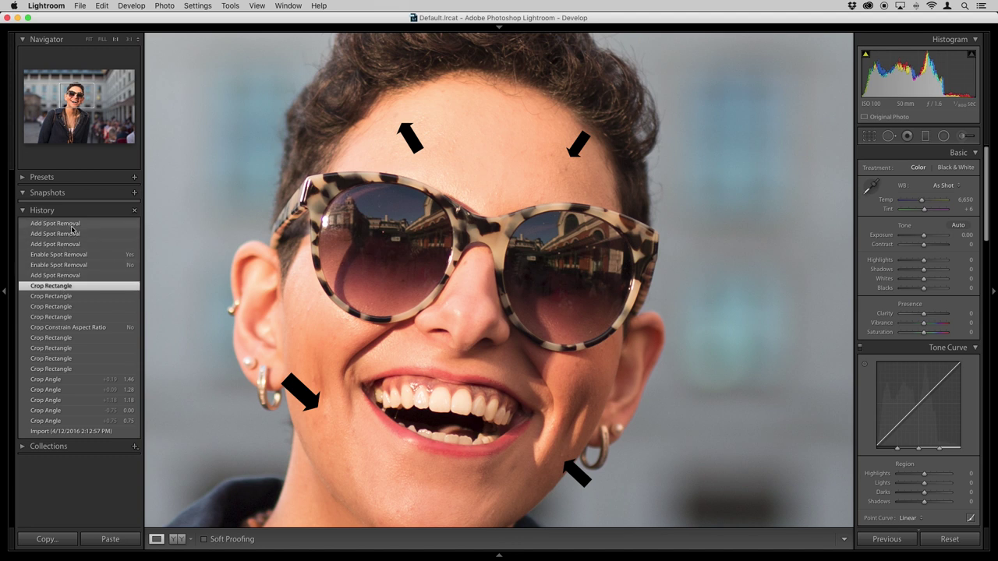
pyautogui.click(71, 226)
pyautogui.click(68, 287)
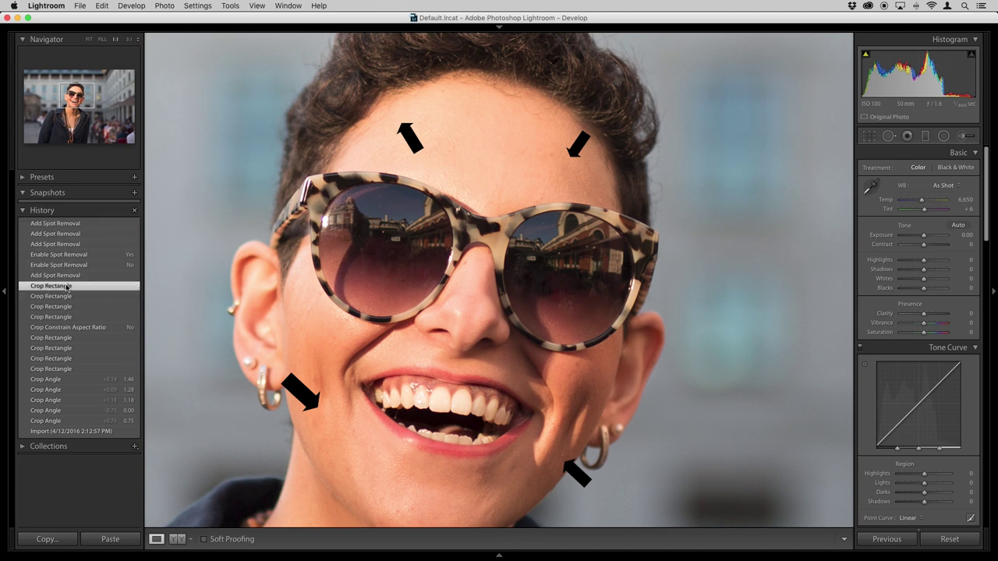
pyautogui.click(87, 226)
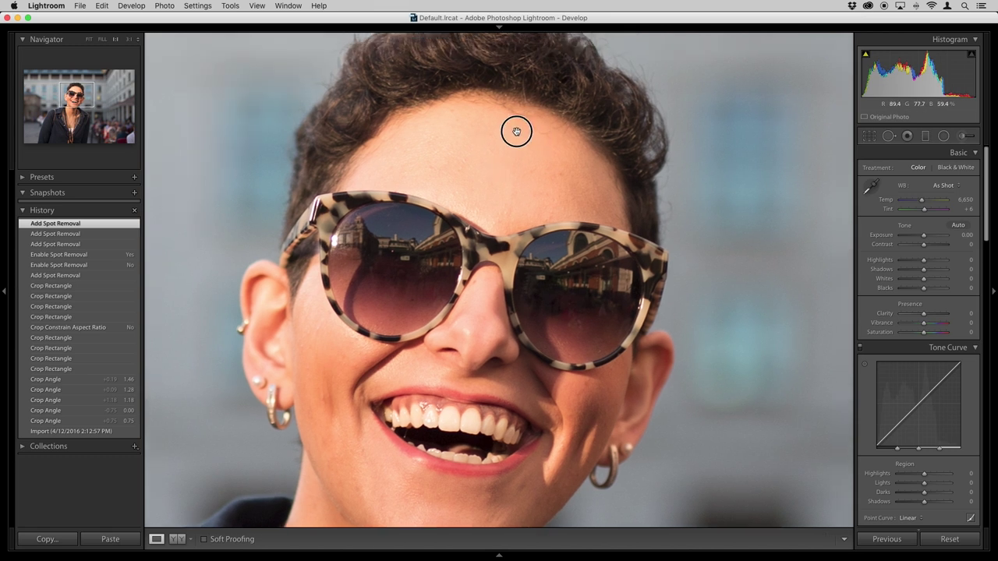
# At 3:1 magnification, heal the stray curved hair on the upper forehead with a Spot Removal stroke and close the tool
pyautogui.moveTo(515, 129); pyautogui.dragTo(476, 192)
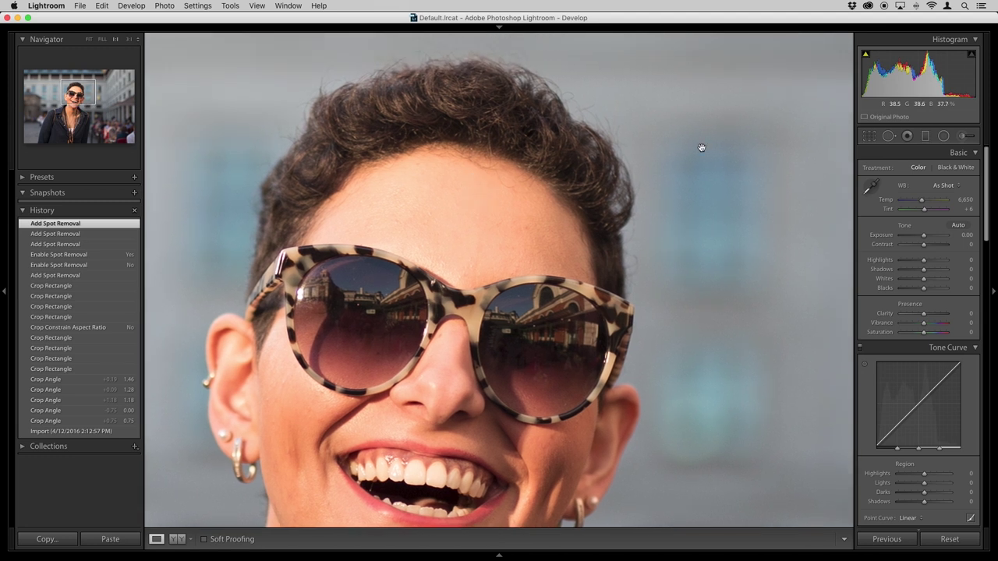
pyautogui.click(889, 136)
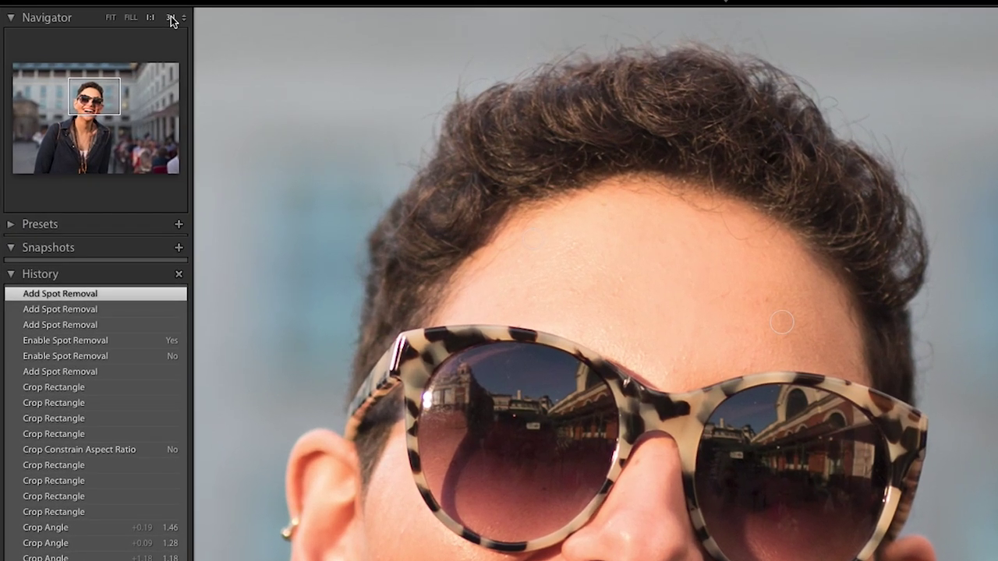
pyautogui.click(129, 39)
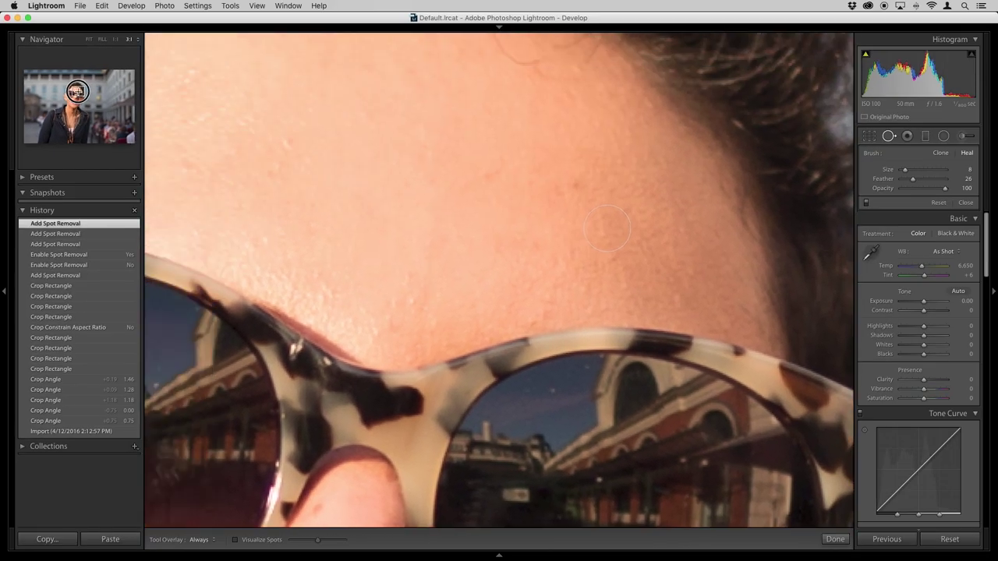
pyautogui.moveTo(77, 92); pyautogui.dragTo(77, 89)
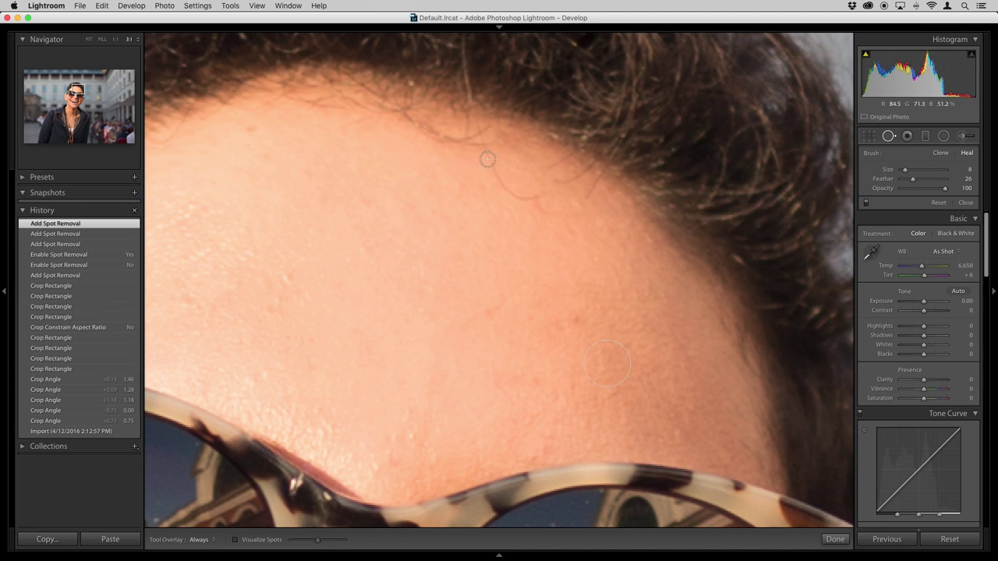
pyautogui.moveTo(487, 159)
pyautogui.mouseDown()
pyautogui.moveTo(512, 192)
pyautogui.moveTo(542, 193)
pyautogui.mouseUp()
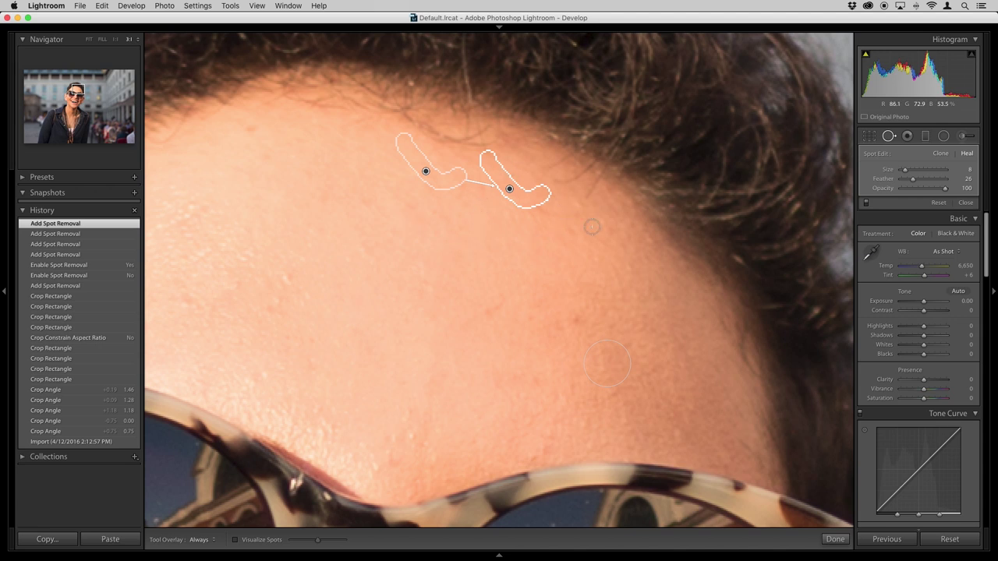
pyautogui.click(889, 137)
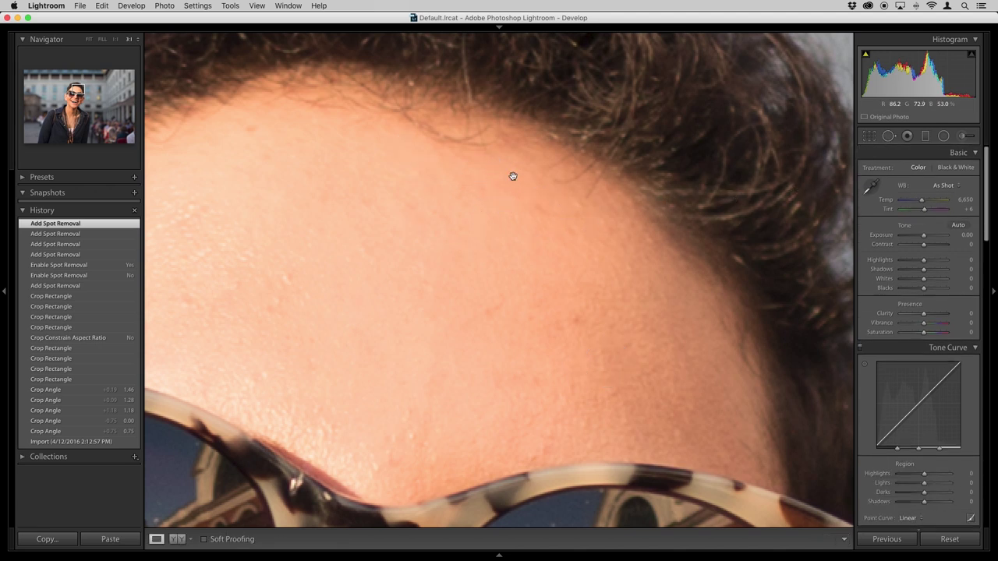
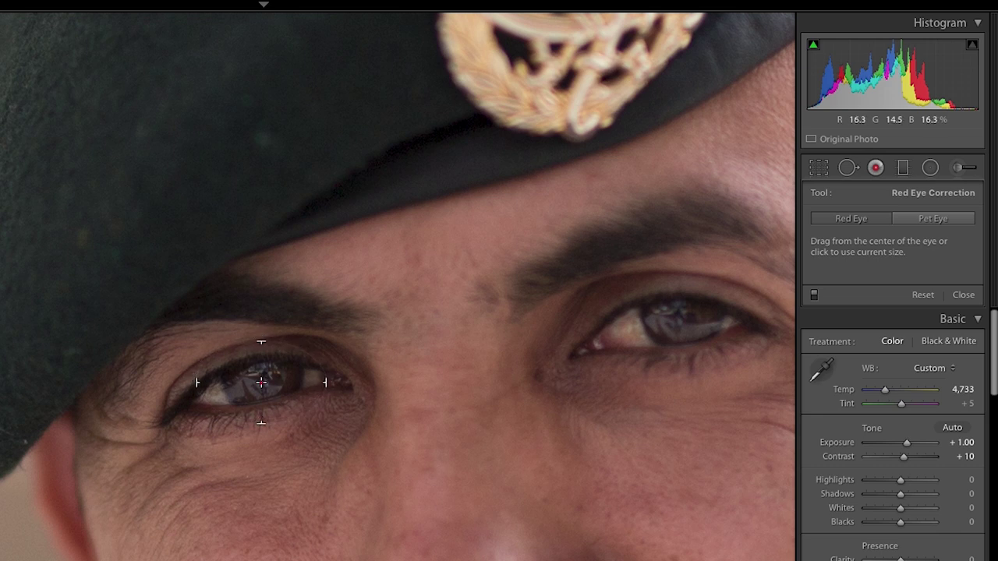
# Delete the first correction drawn on the soldier's eye, apply a new Red Eye correction there and adjust its pupil size
pyautogui.moveTo(258, 378); pyautogui.dragTo(179, 413)
pyautogui.press('Delete')
pyautogui.click(267, 380)
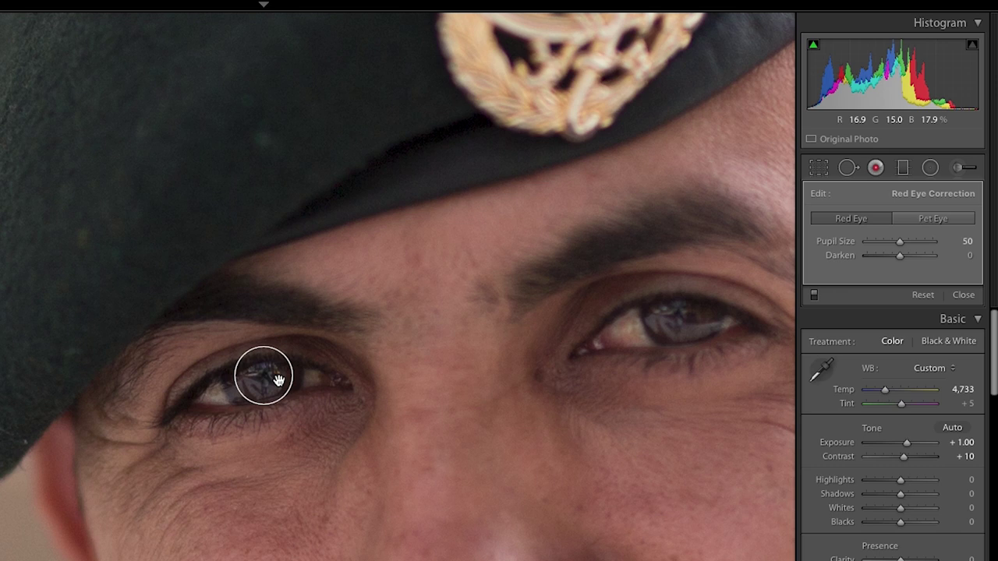
pyautogui.moveTo(898, 244); pyautogui.dragTo(880, 261)
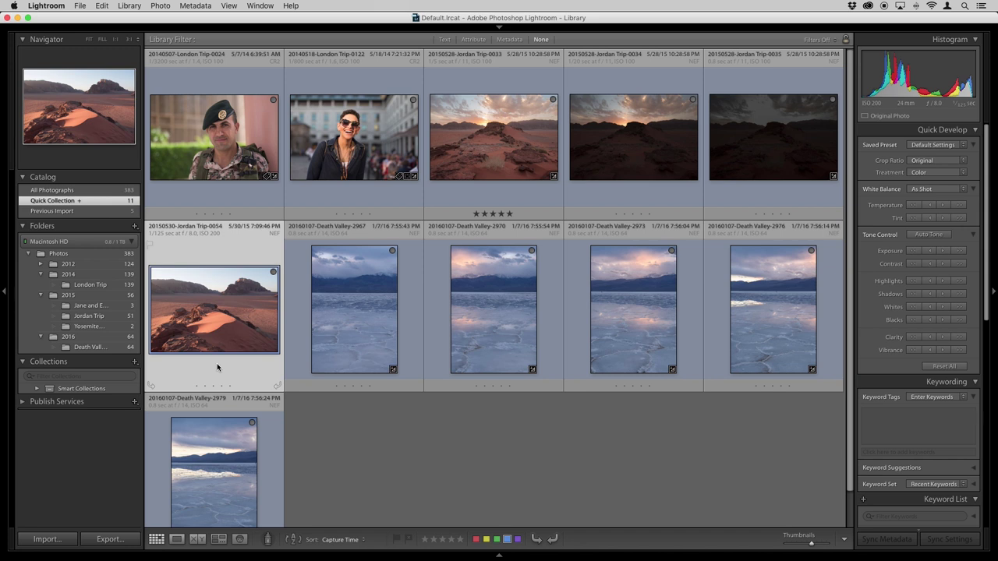
# Open the desert photo in the Develop module and set up a new Graduated Filter with the Burn Highlights effect
pyautogui.press('d')
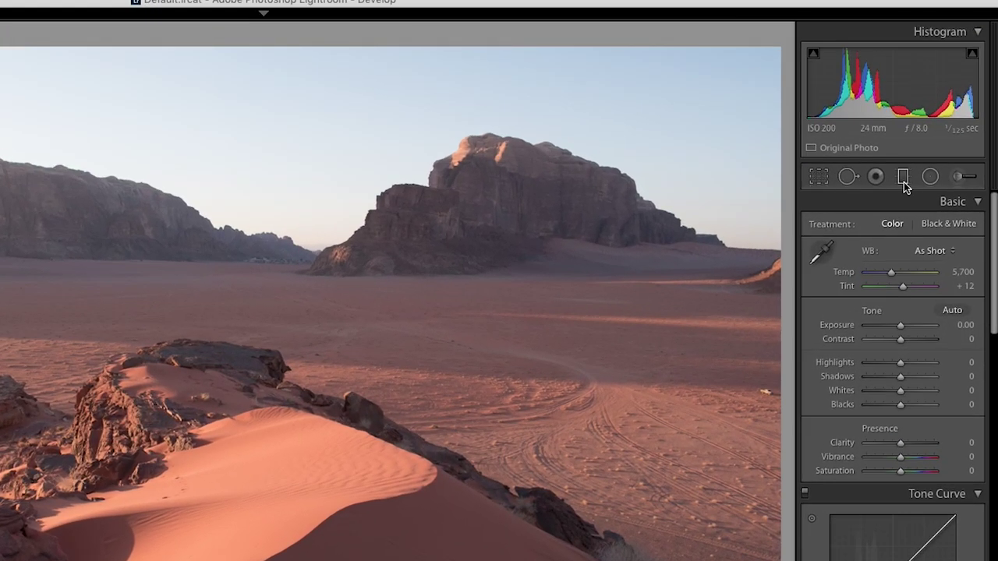
pyautogui.click(903, 182)
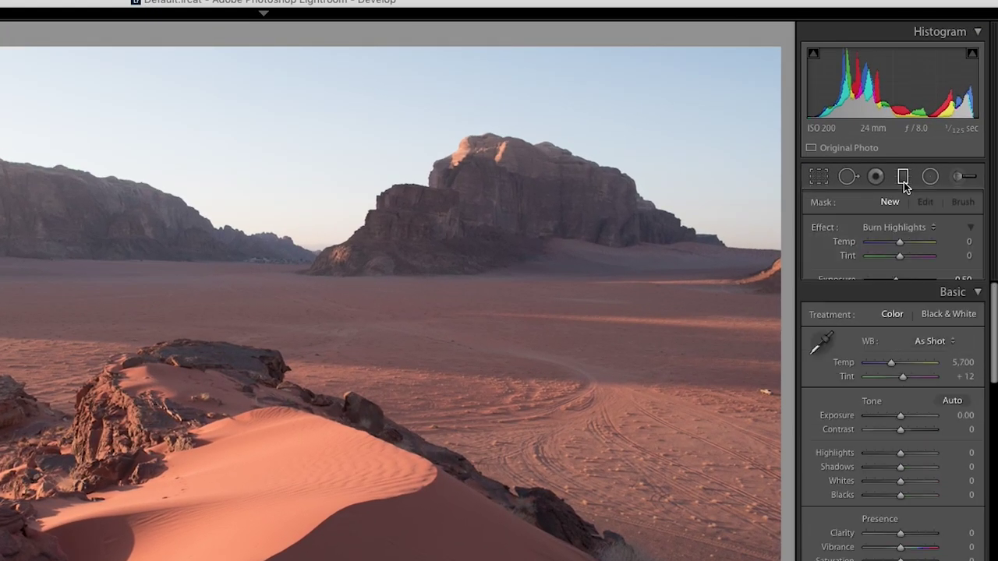
pyautogui.click(877, 228)
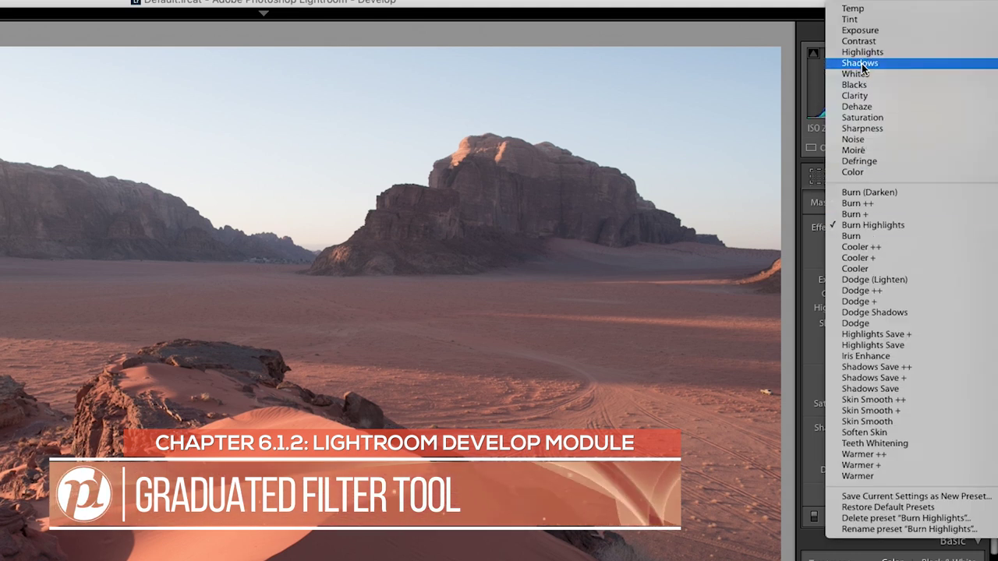
pyautogui.click(864, 11)
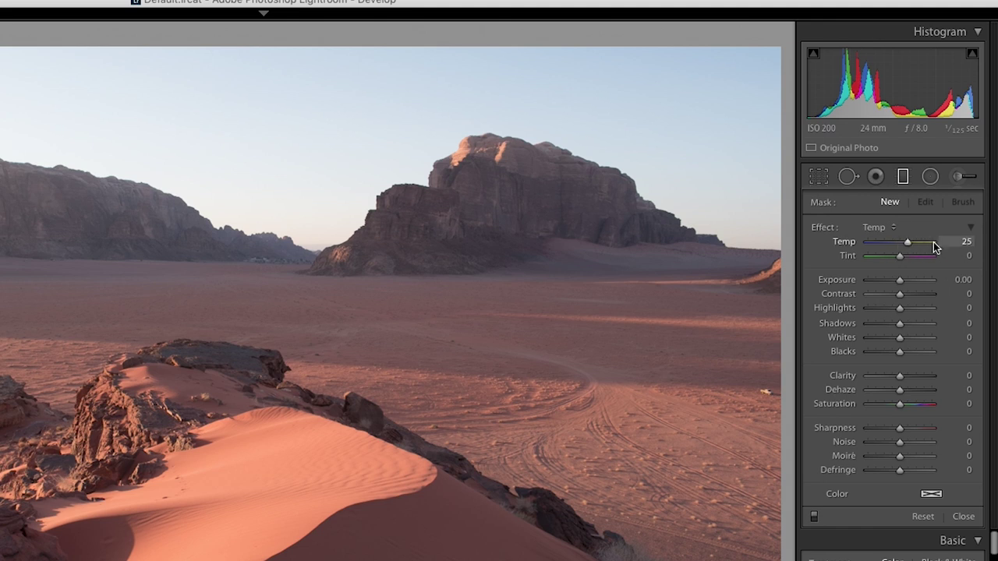
pyautogui.click(886, 227)
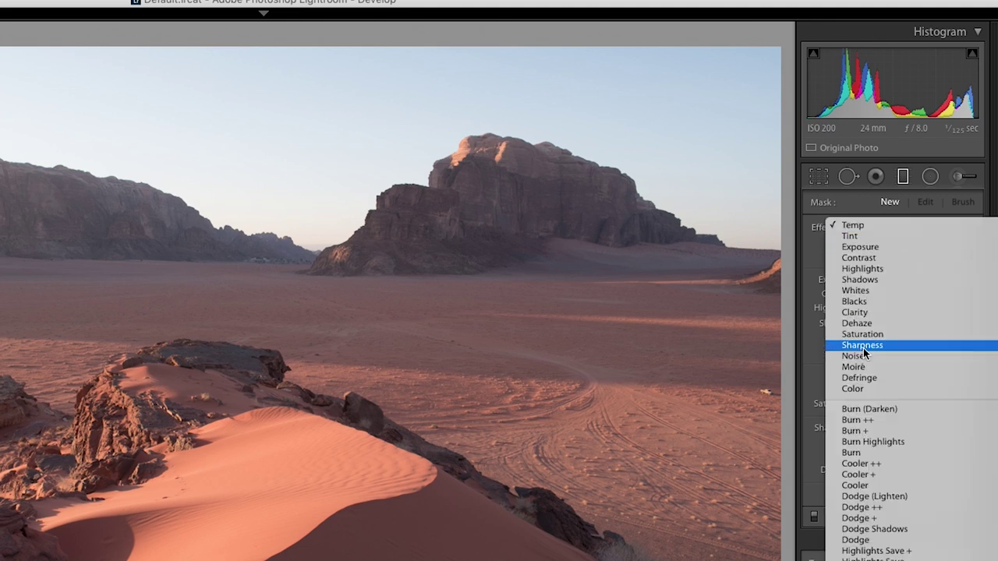
pyautogui.click(864, 442)
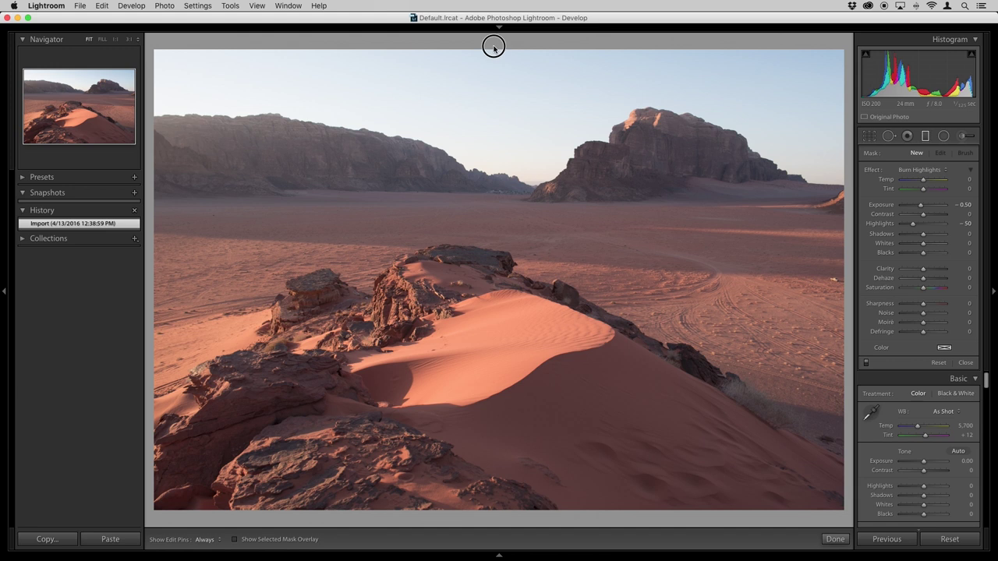
# Draw a graduated filter over the sky, extend it down onto the mountains, and check its coverage by toggling the mask overlay
pyautogui.moveTo(493, 47); pyautogui.dragTo(494, 93)
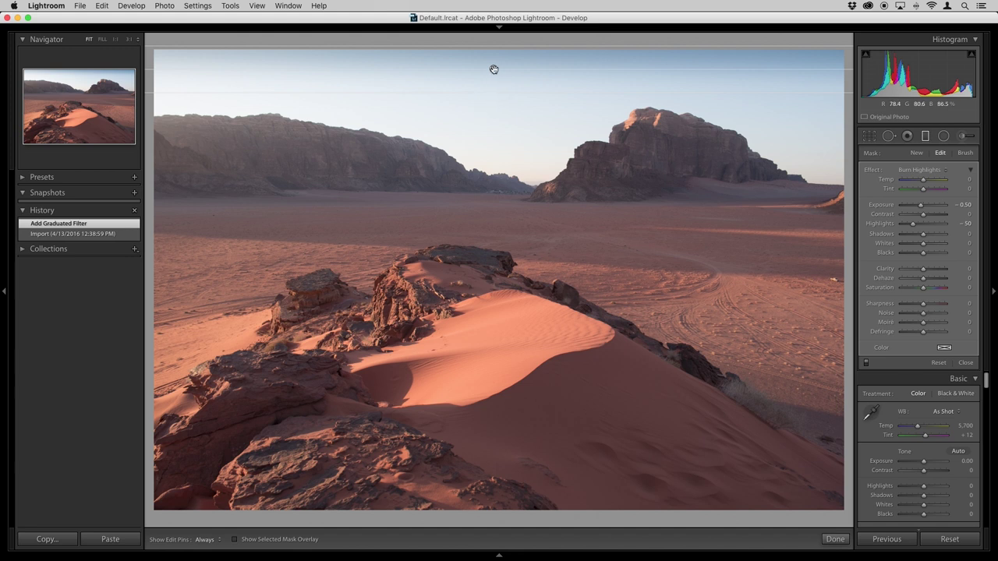
pyautogui.moveTo(492, 92); pyautogui.dragTo(489, 141)
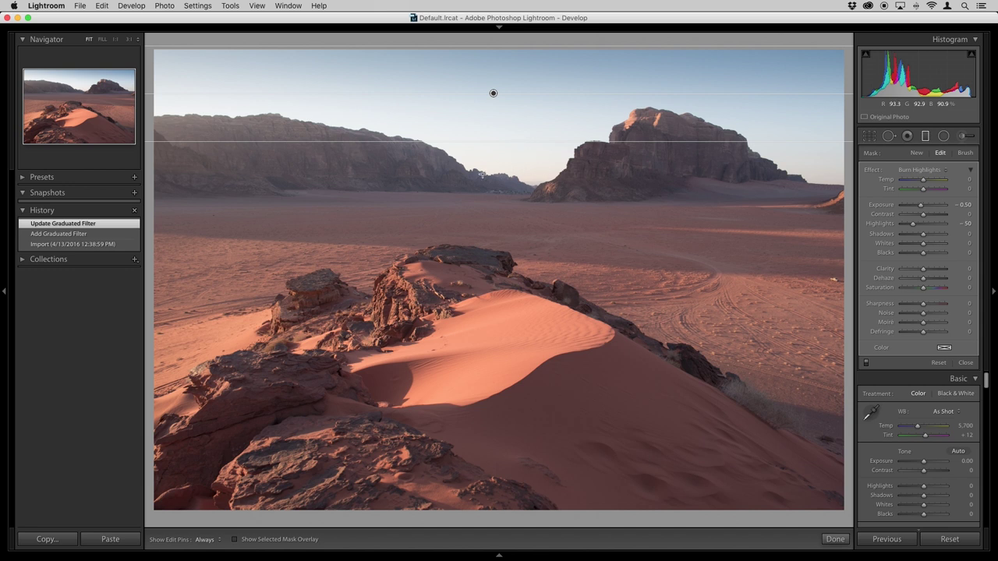
pyautogui.click(236, 539)
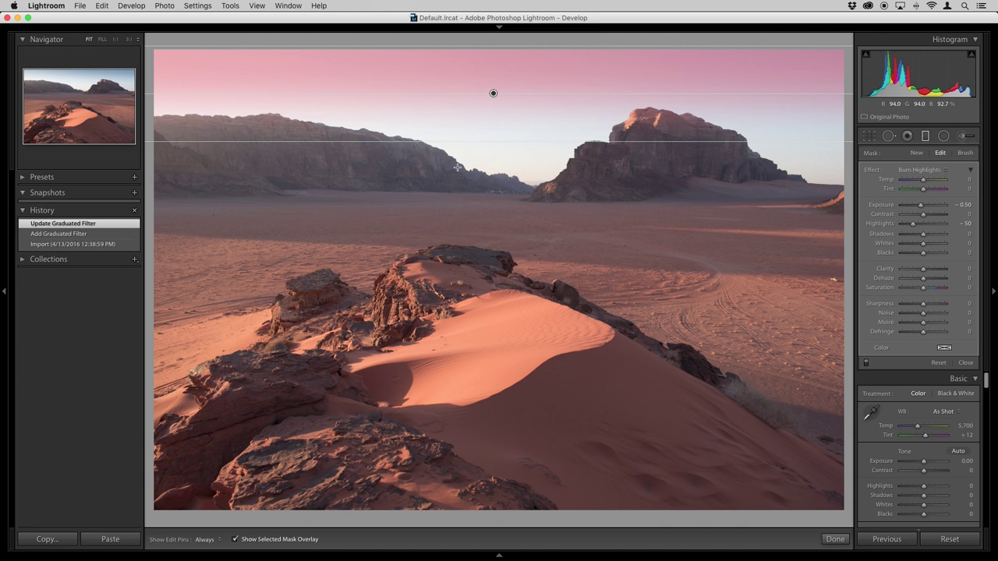
pyautogui.press('o')
pyautogui.press('o')
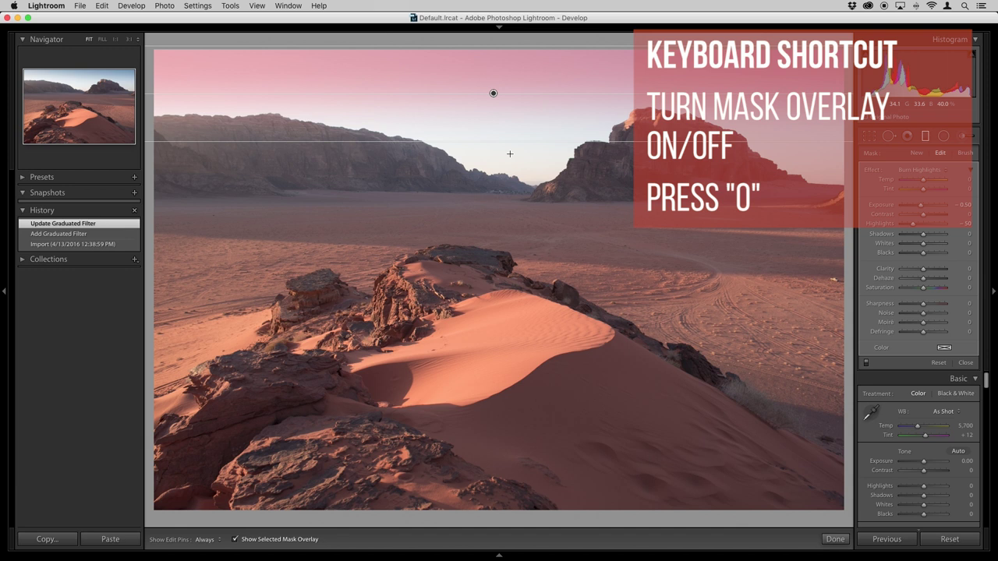
pyautogui.click(235, 540)
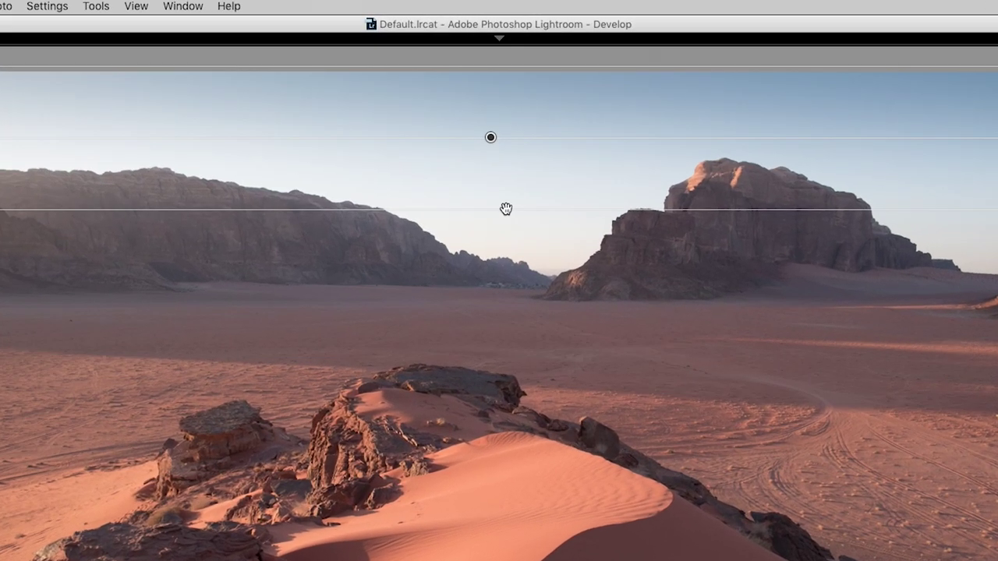
# Extend the graduated filter's lower edge to the base of the mountains and rotate the filter slightly
pyautogui.moveTo(503, 142); pyautogui.dragTo(501, 147)
pyautogui.moveTo(503, 219); pyautogui.dragTo(499, 272)
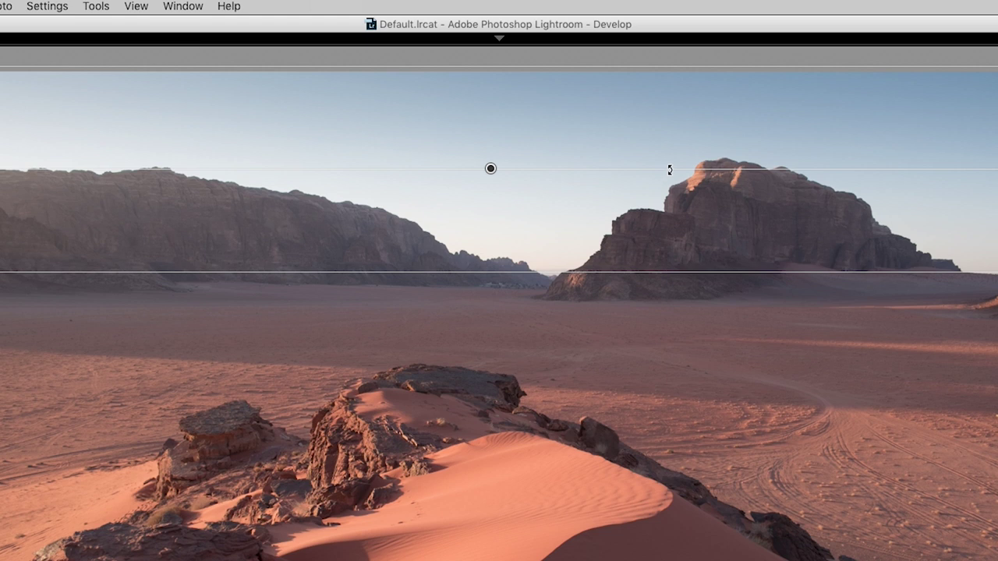
pyautogui.moveTo(670, 169)
pyautogui.mouseDown()
pyautogui.moveTo(666, 196)
pyautogui.moveTo(660, 157)
pyautogui.moveTo(666, 185)
pyautogui.moveTo(664, 166)
pyautogui.mouseUp()
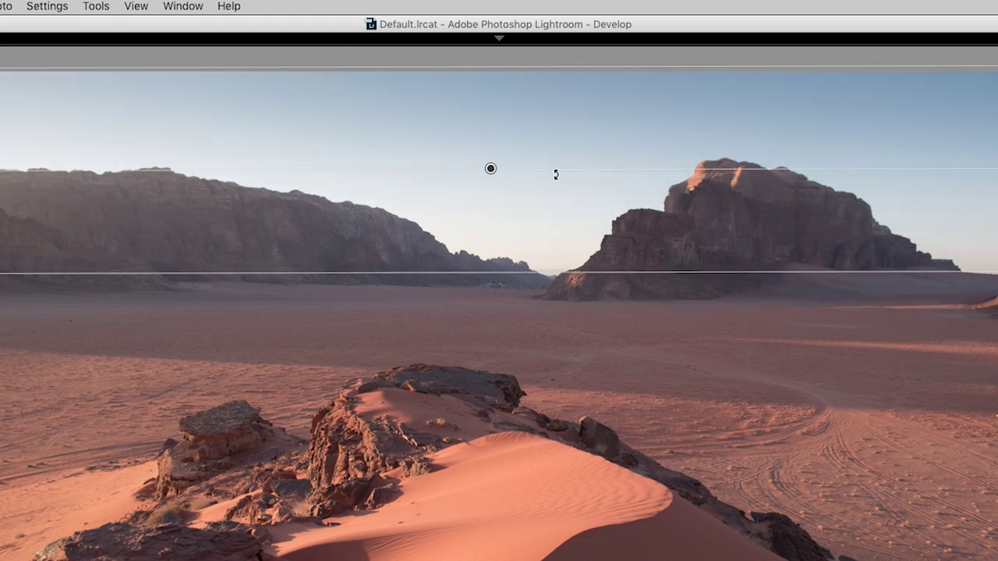
# Move the graduated filter down over the sand dune and back up to the sky, and delete it
pyautogui.click(490, 169)
pyautogui.moveTo(490, 169); pyautogui.dragTo(541, 468)
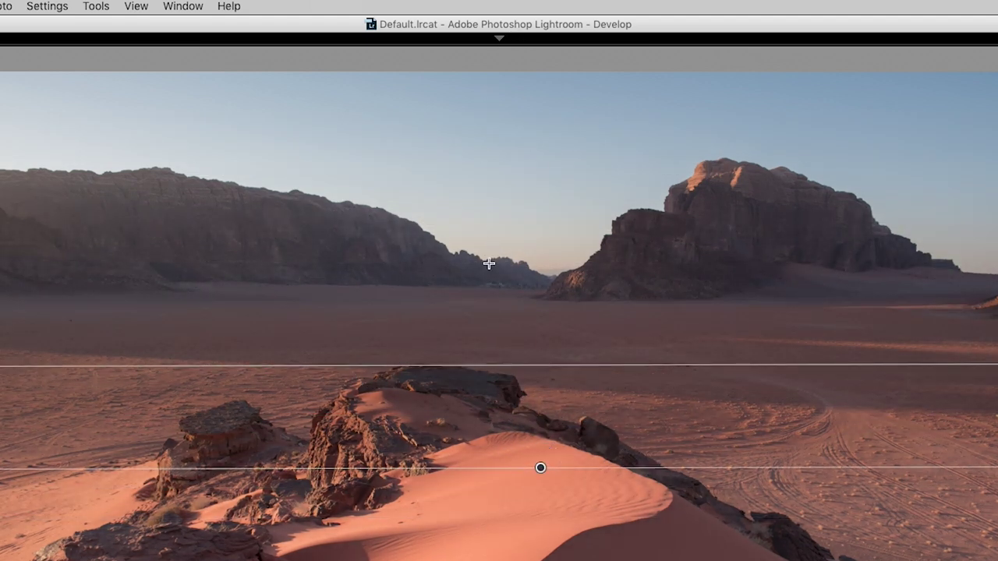
pyautogui.click(542, 468)
pyautogui.moveTo(542, 468); pyautogui.dragTo(516, 187)
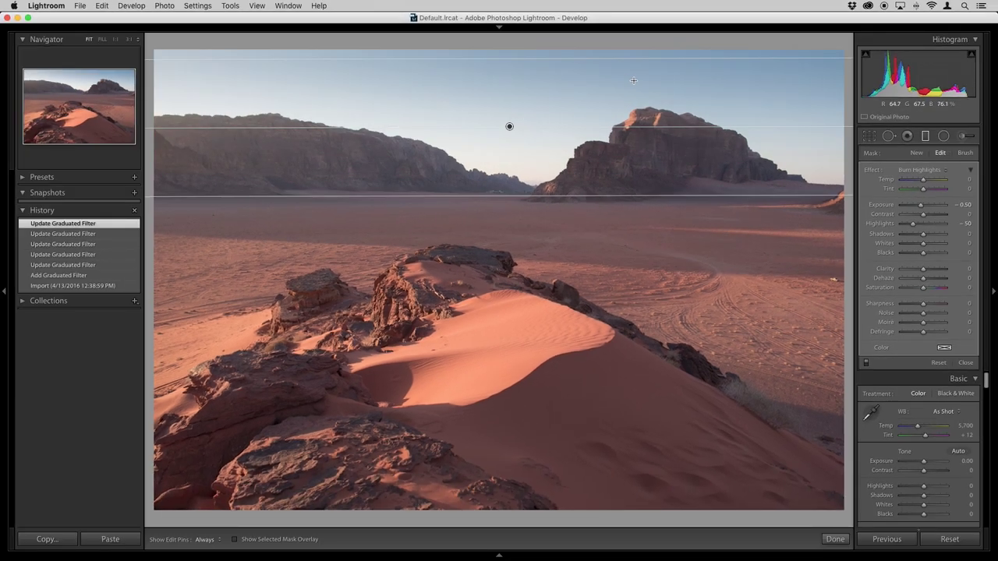
pyautogui.press('Delete')
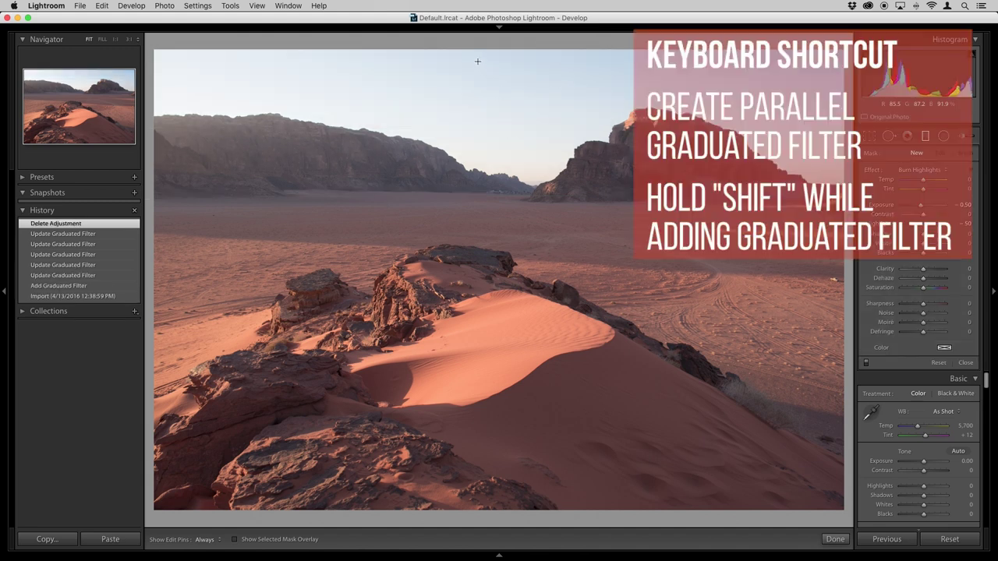
# Draw a perfectly horizontal Burn Highlights graduated filter from the photo's upper edge down to the base of the mountains
pyautogui.press('shift')
pyautogui.moveTo(481, 46); pyautogui.dragTo(473, 189)
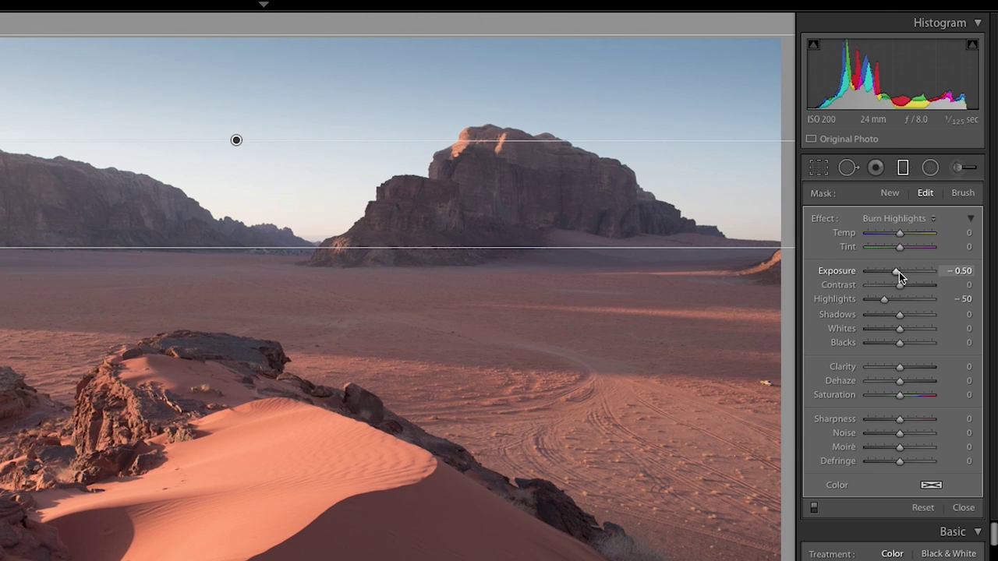
# Try Exposure −1.53 and Highlights −37 on the sky filter, and return to the newest Add Graduated Filter history state
pyautogui.moveTo(899, 272); pyautogui.dragTo(888, 276)
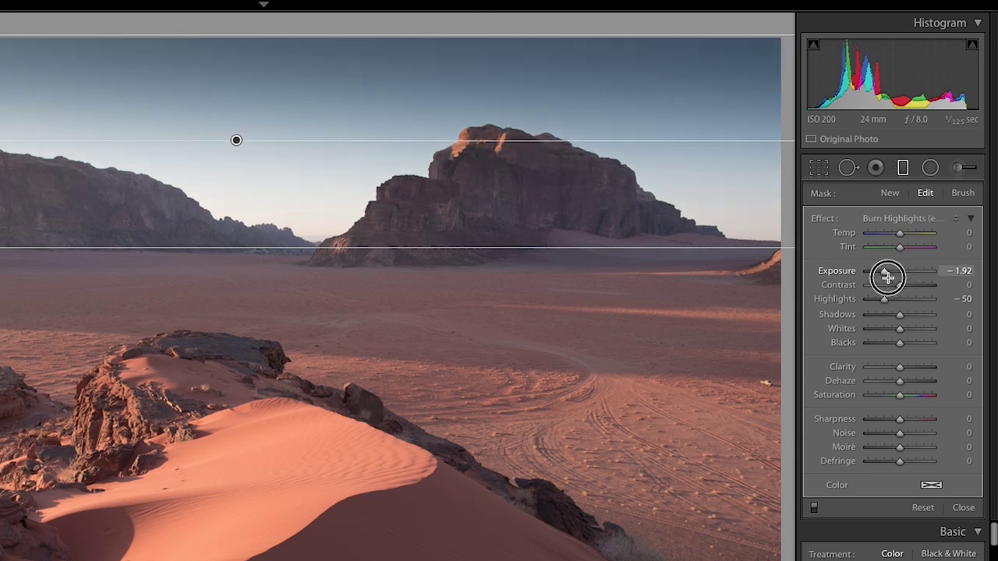
pyautogui.moveTo(888, 276); pyautogui.dragTo(889, 301)
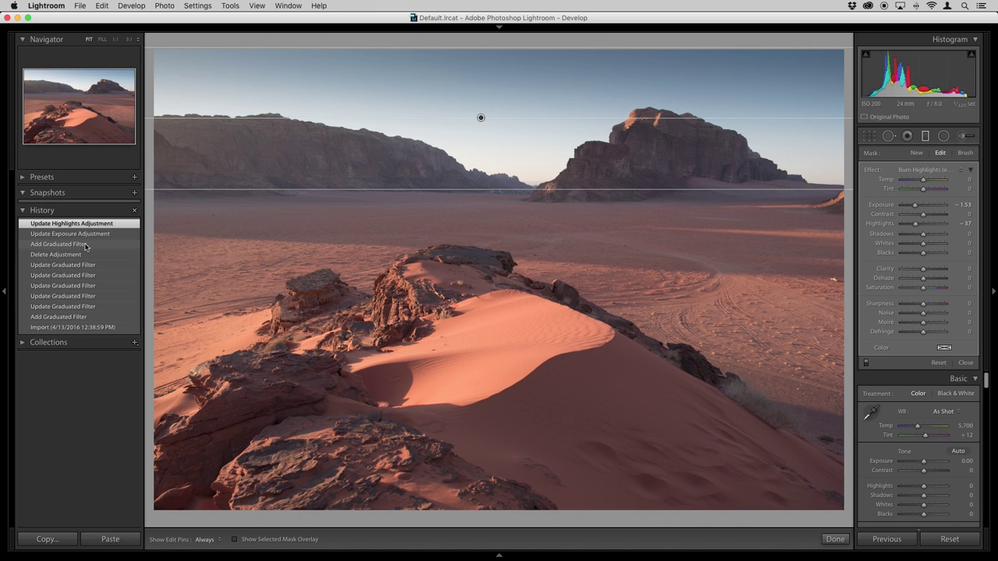
pyautogui.click(85, 246)
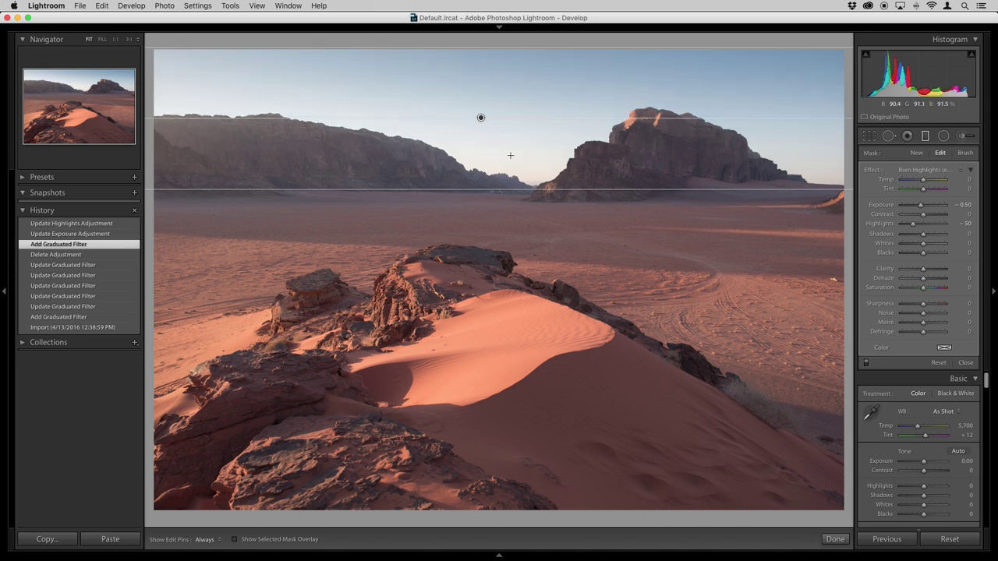
# Draw a new diagonal graduated filter with the Dodge + effect from the photo's lower-right corner up toward the middle of the scene
pyautogui.click(731, 254)
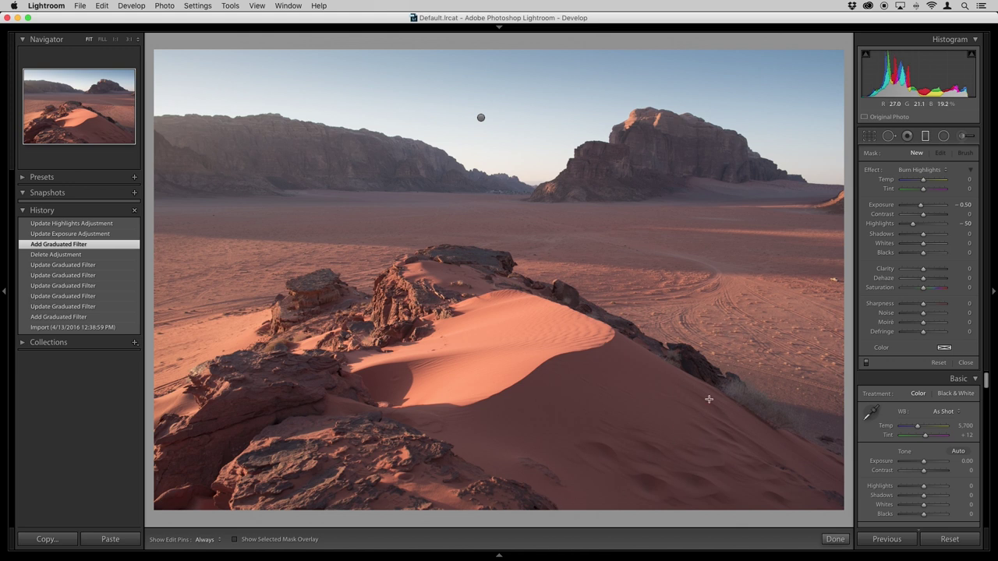
pyautogui.click(911, 170)
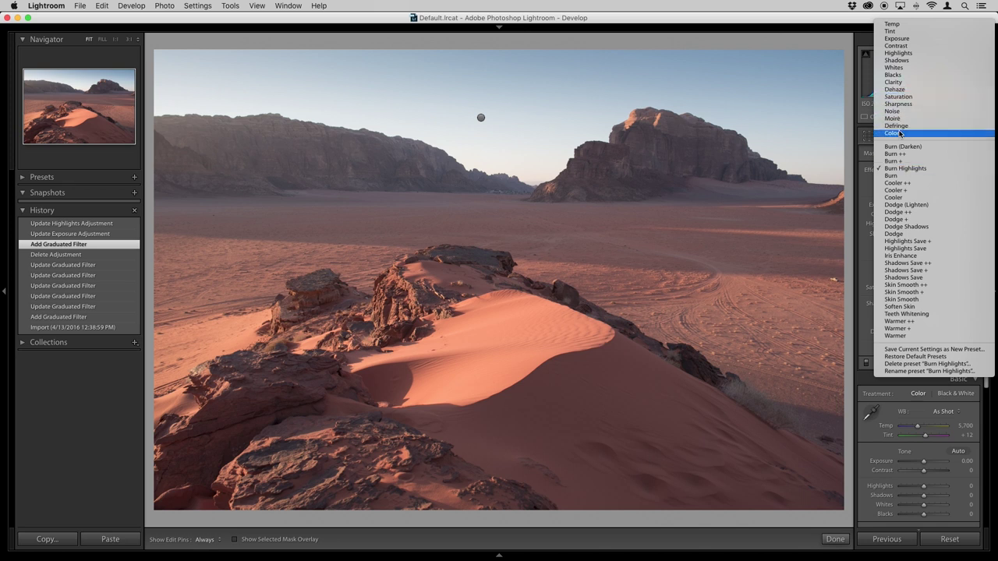
pyautogui.click(896, 219)
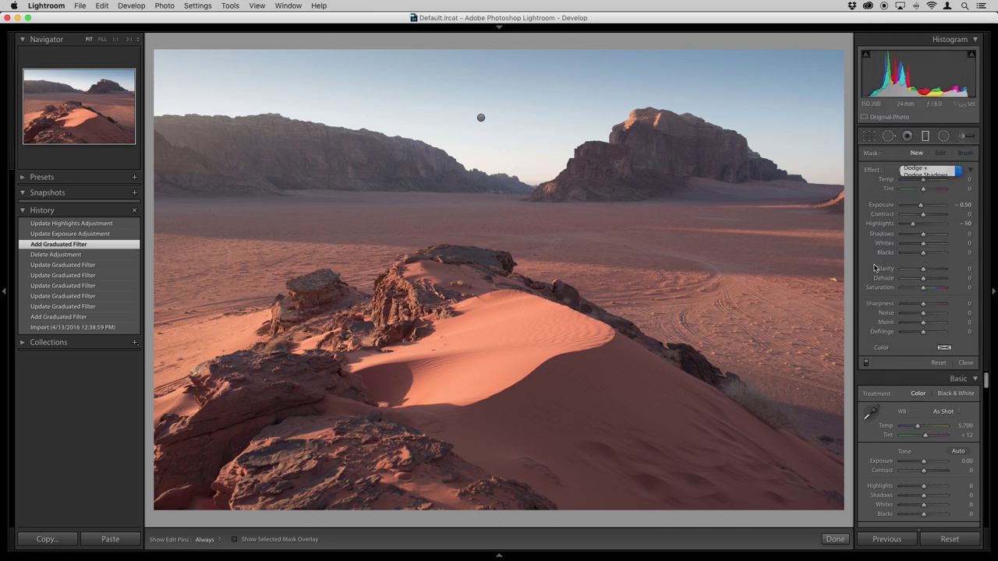
pyautogui.moveTo(812, 512); pyautogui.dragTo(596, 175)
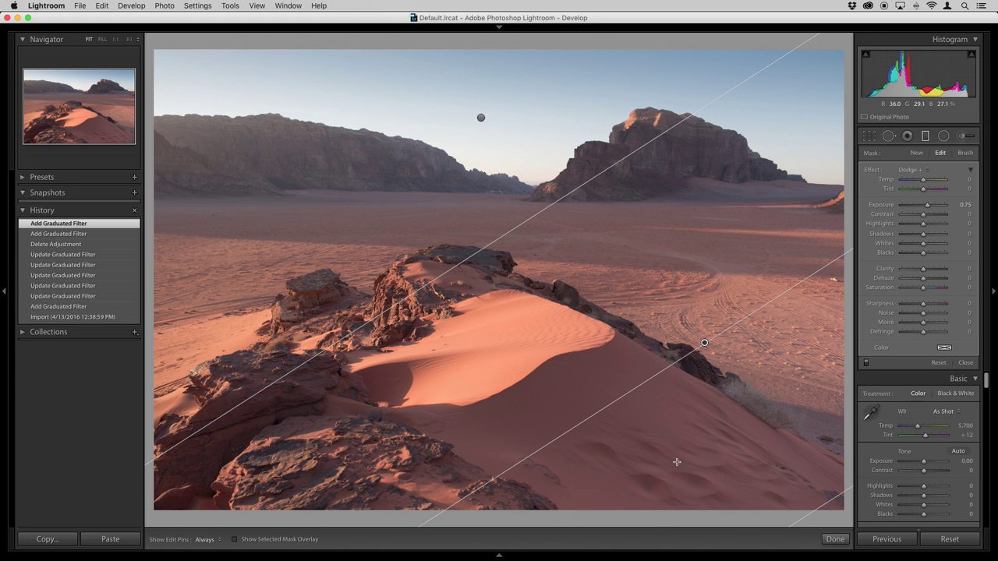
# Reselect the lower-right graduated filter, try Exposure −1.10 and −0.14, and set it to 0.90
pyautogui.click(658, 322)
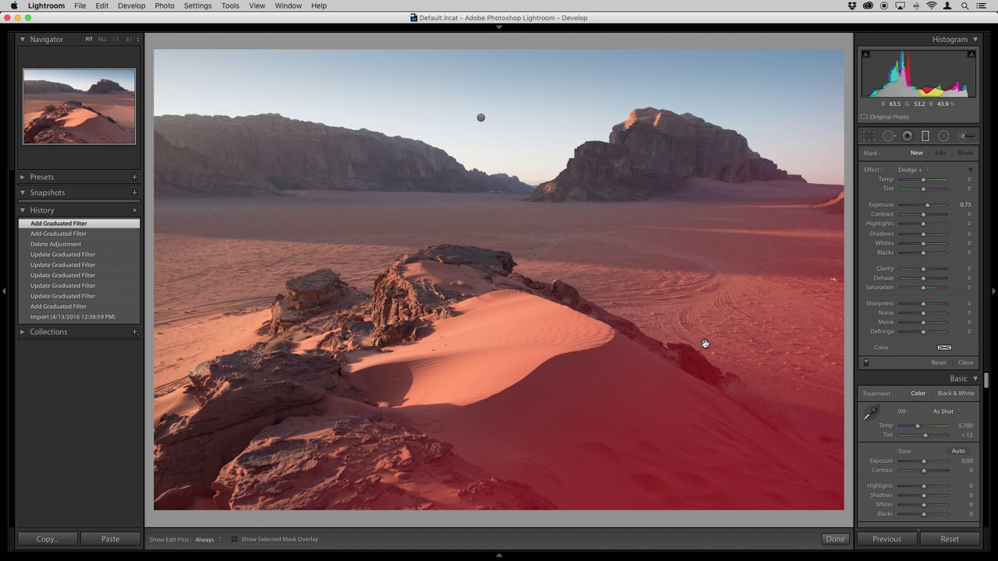
pyautogui.click(704, 344)
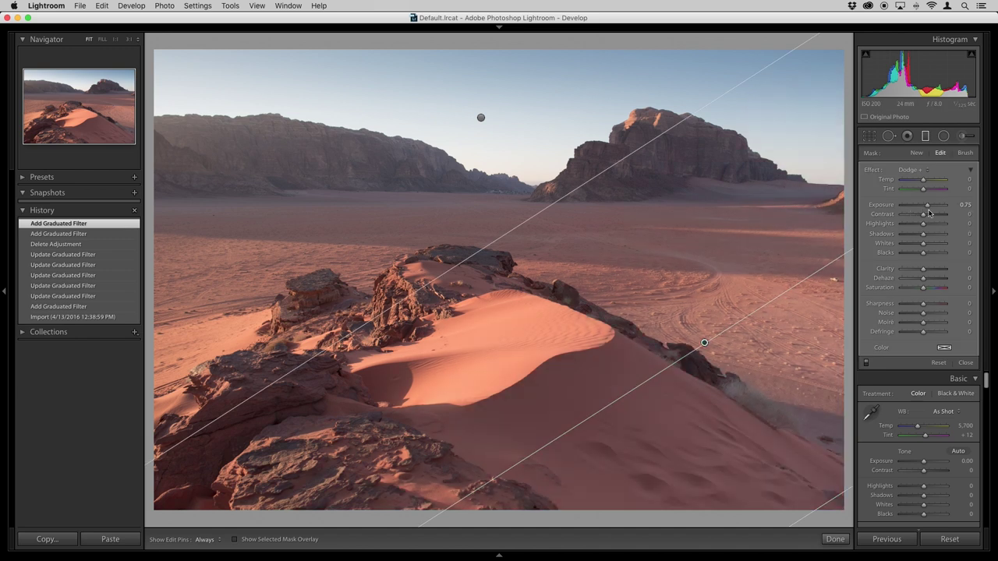
pyautogui.click(918, 206)
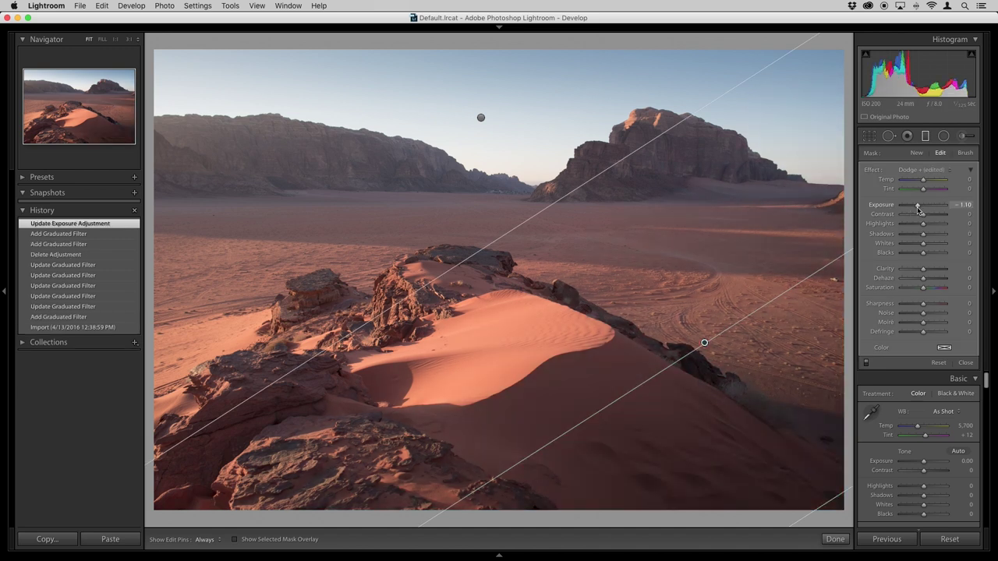
pyautogui.click(923, 207)
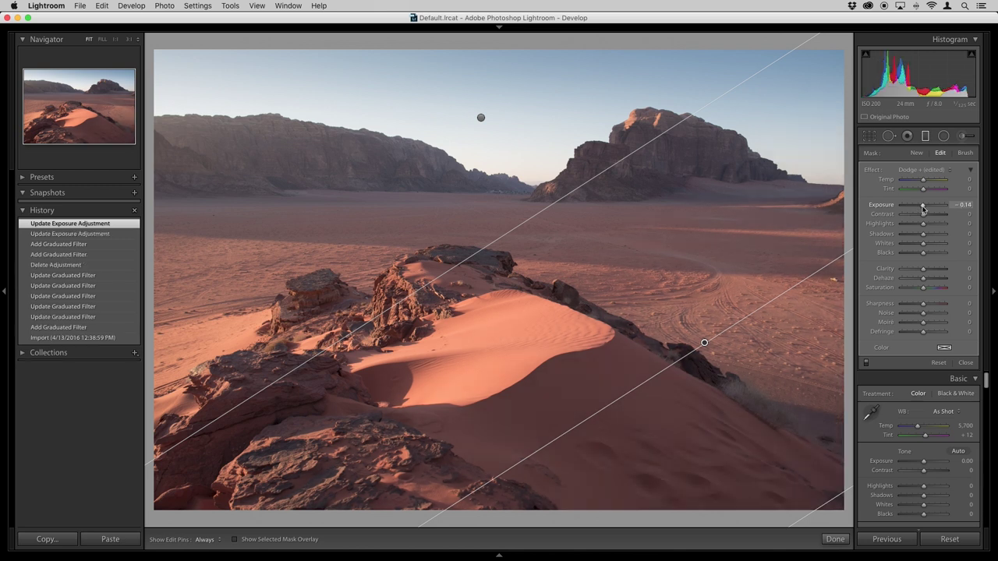
pyautogui.click(927, 206)
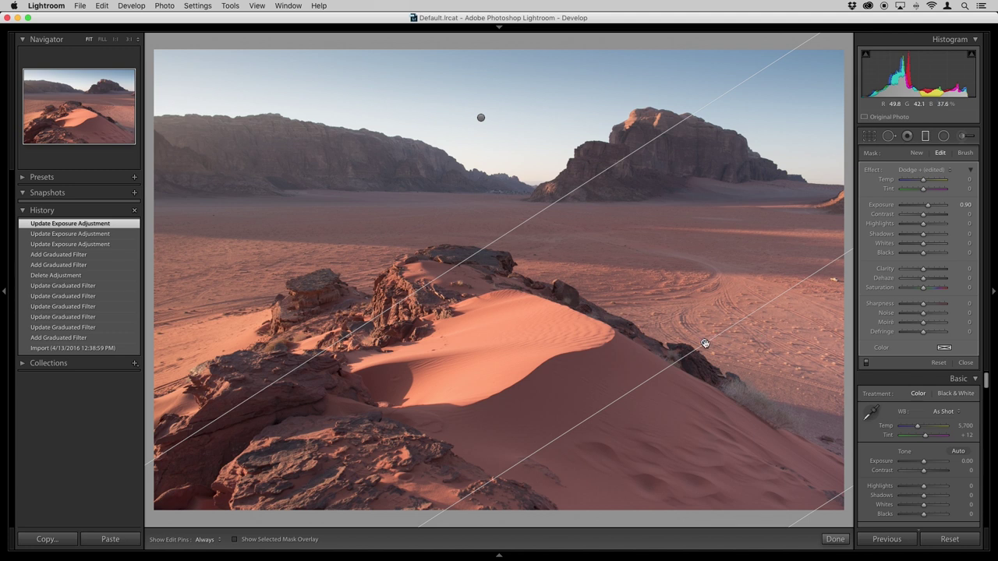
pyautogui.moveTo(705, 344)
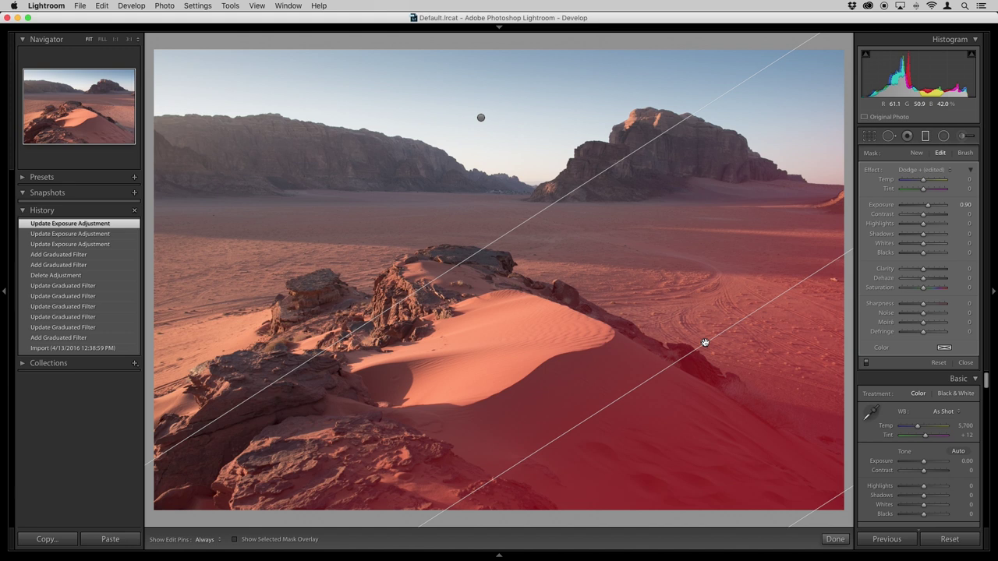
# Draw a new slightly tilted graduated filter with Exposure −0.68 from the photo's upper-left corner down past the mountains
pyautogui.click(759, 300)
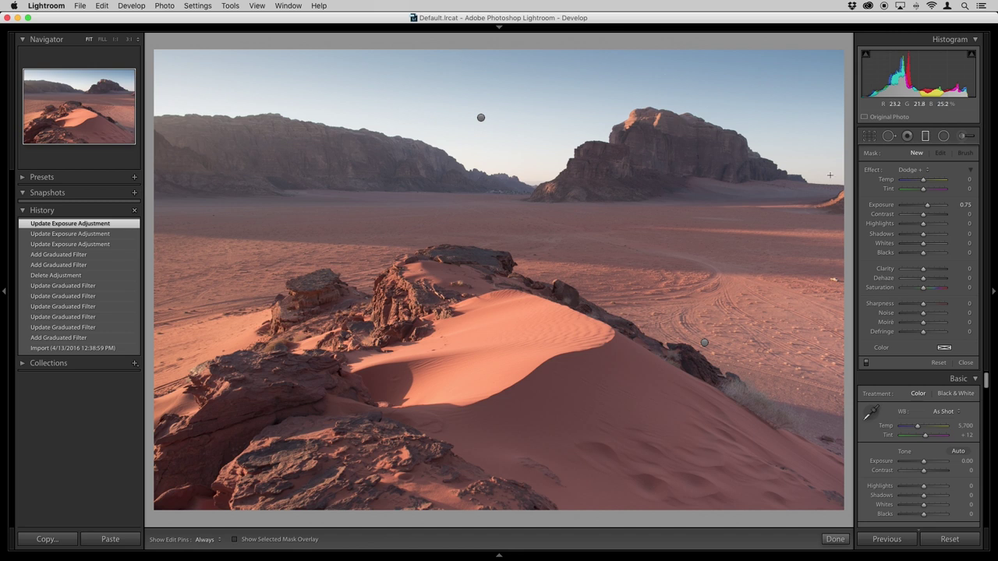
pyautogui.click(911, 172)
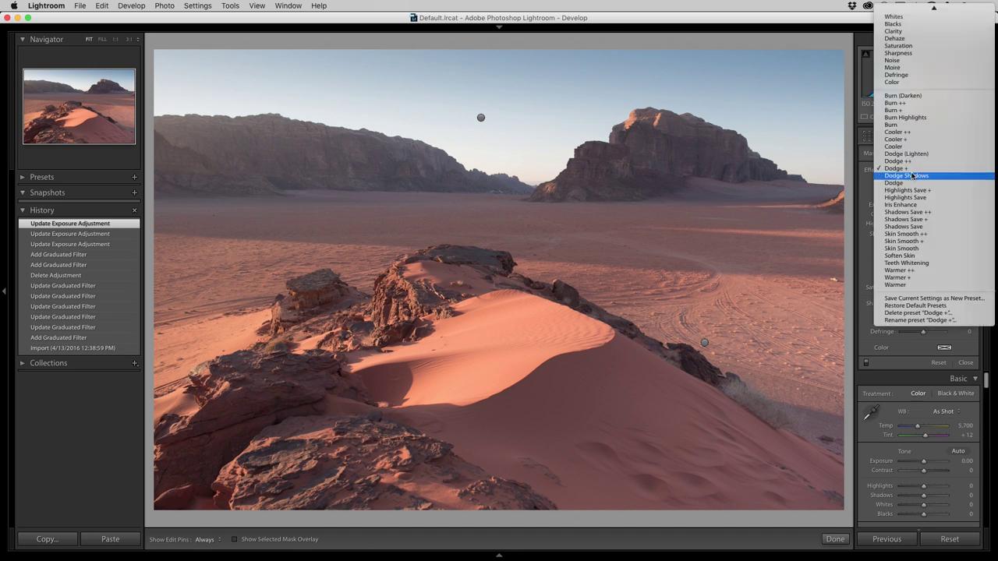
pyautogui.click(864, 200)
pyautogui.moveTo(921, 208); pyautogui.dragTo(919, 208)
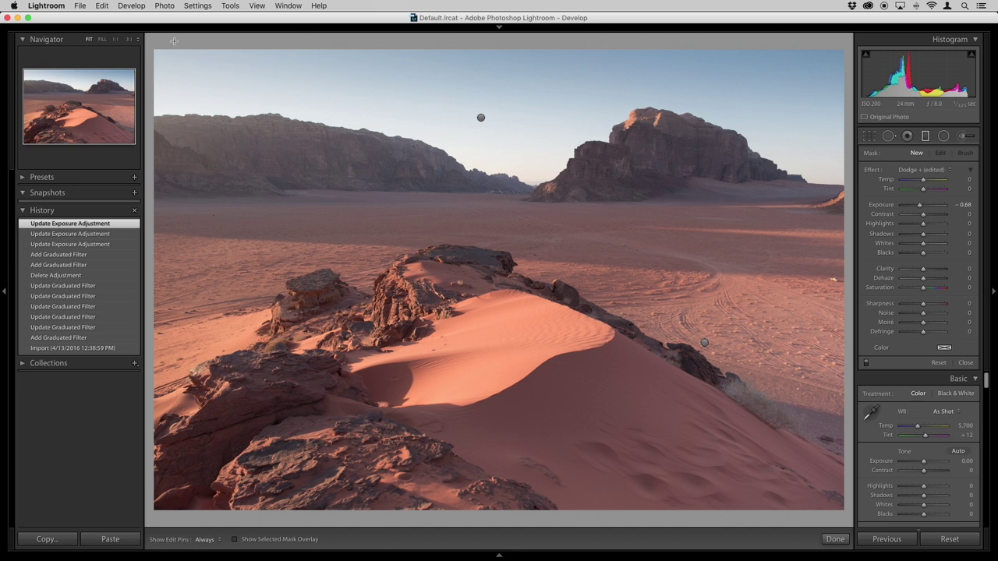
pyautogui.moveTo(173, 40); pyautogui.dragTo(215, 233)
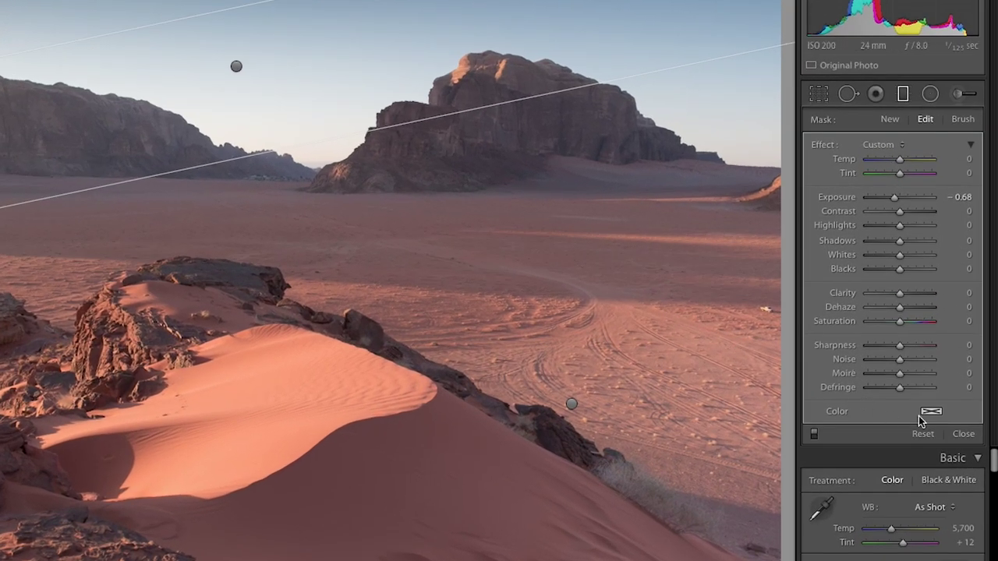
# Tint the upper-left graduated filter pale blue with hue 225 and saturation 33%
pyautogui.click(939, 384)
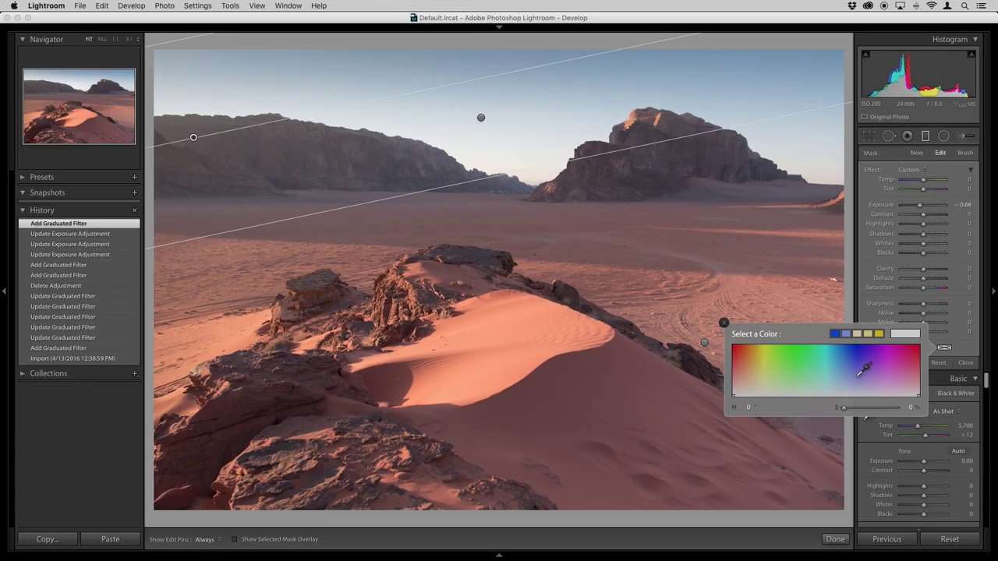
pyautogui.click(794, 460)
pyautogui.moveTo(854, 381); pyautogui.dragTo(851, 378)
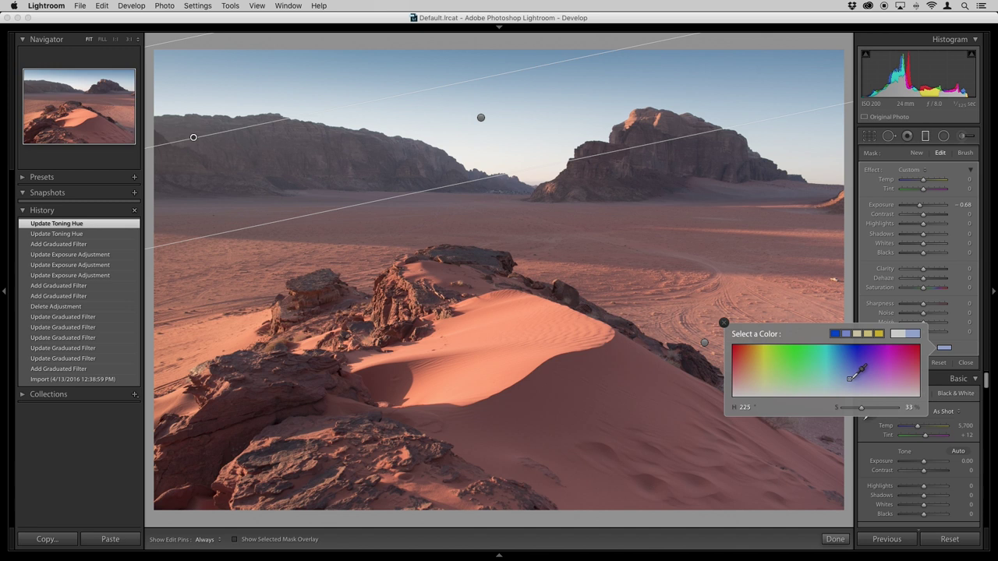
pyautogui.click(723, 322)
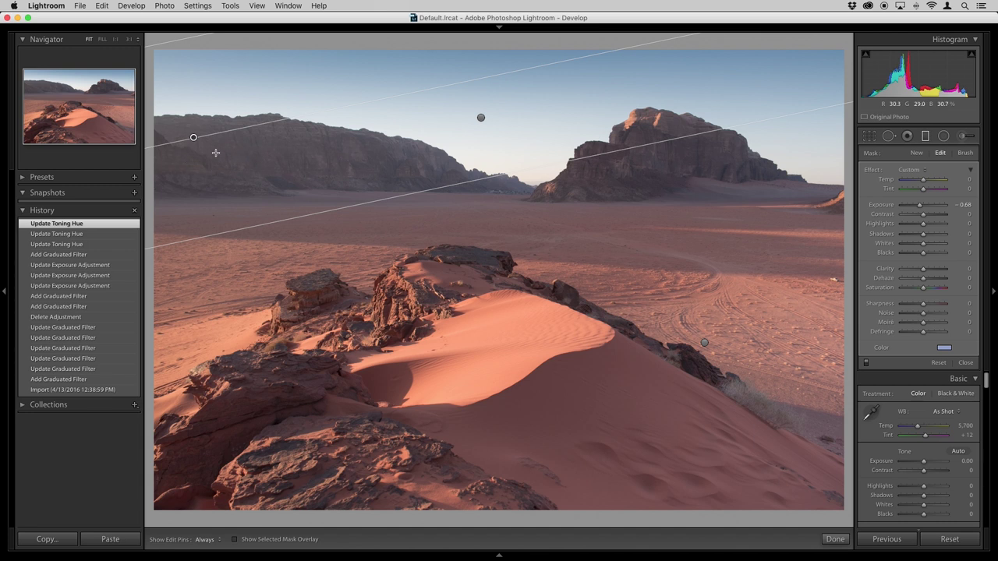
# Show the selected filter's mask overlay and switch its mask brush to Erase
pyautogui.click(234, 540)
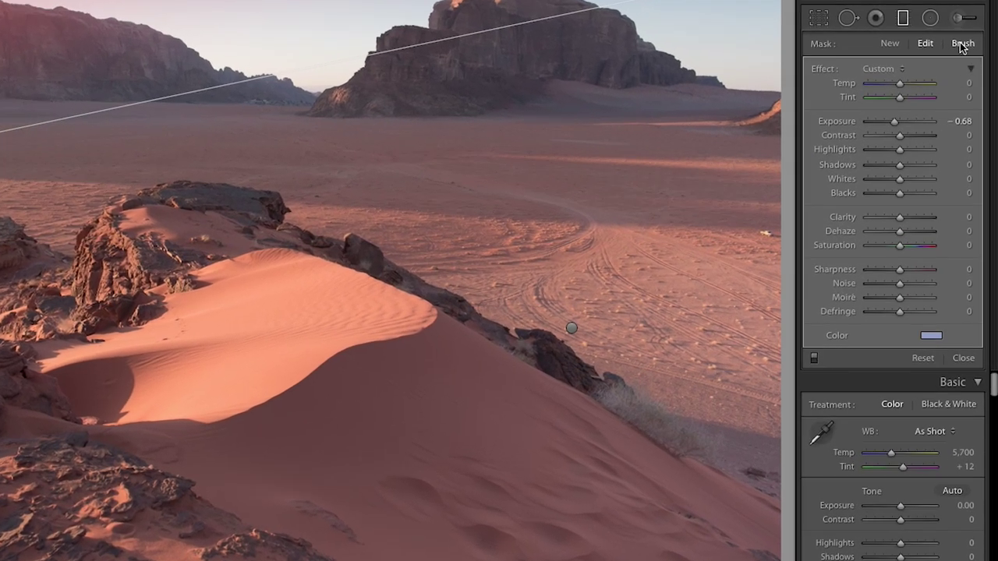
pyautogui.click(961, 46)
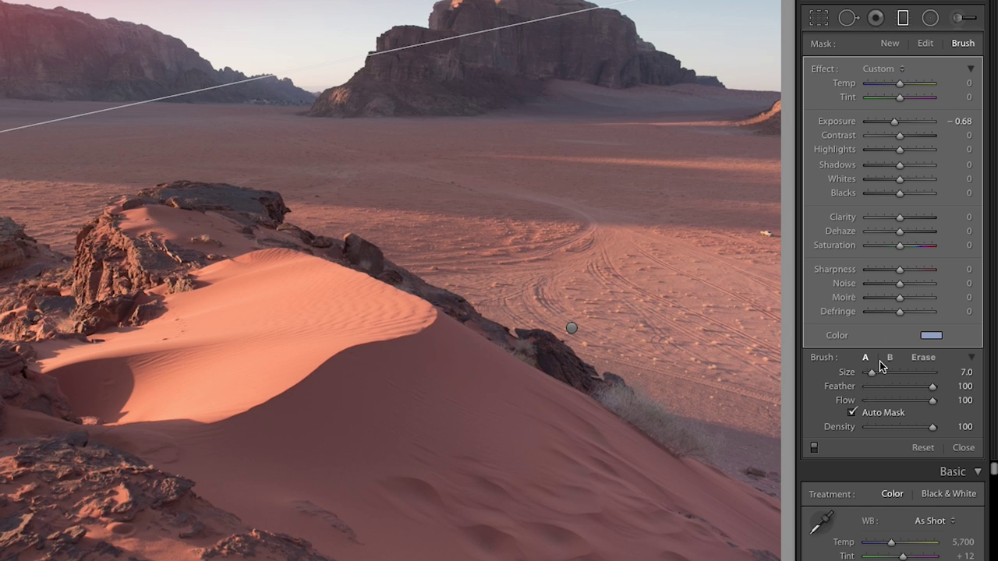
pyautogui.click(923, 358)
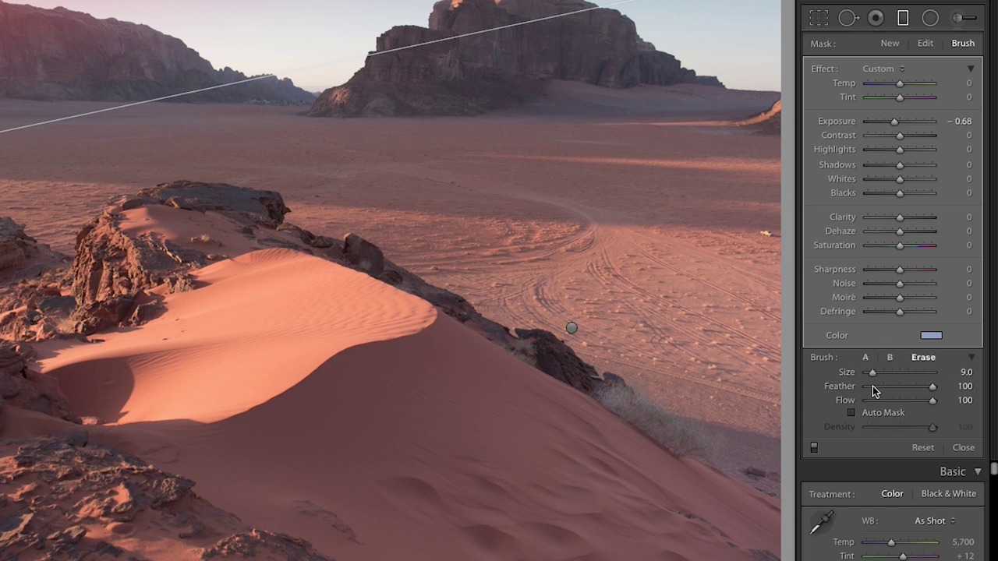
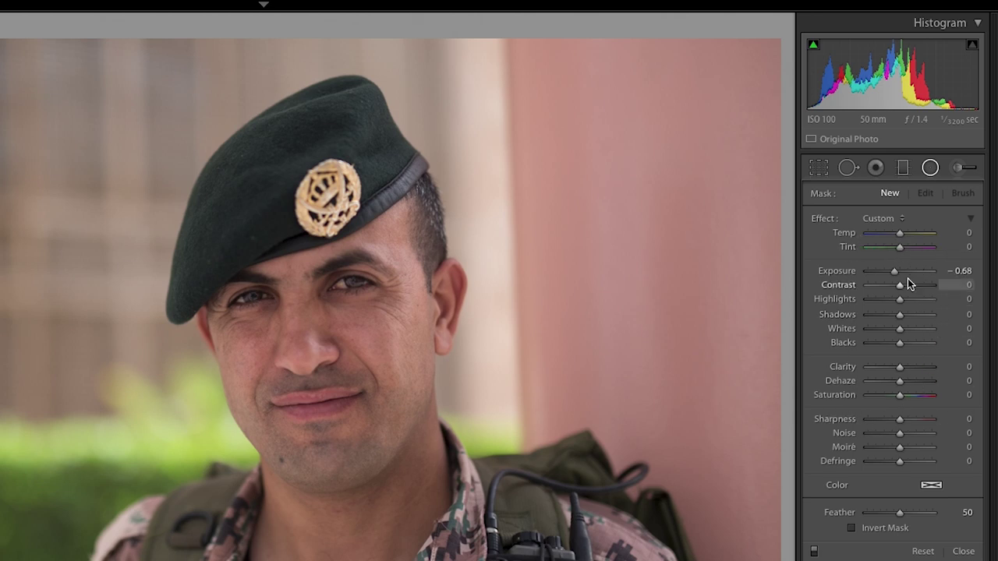
# Draw a radial filter with Exposure −0.68 on the soldier portrait, centred on the mouth and enclosing the head and chest
pyautogui.click(890, 223)
pyautogui.click(808, 251)
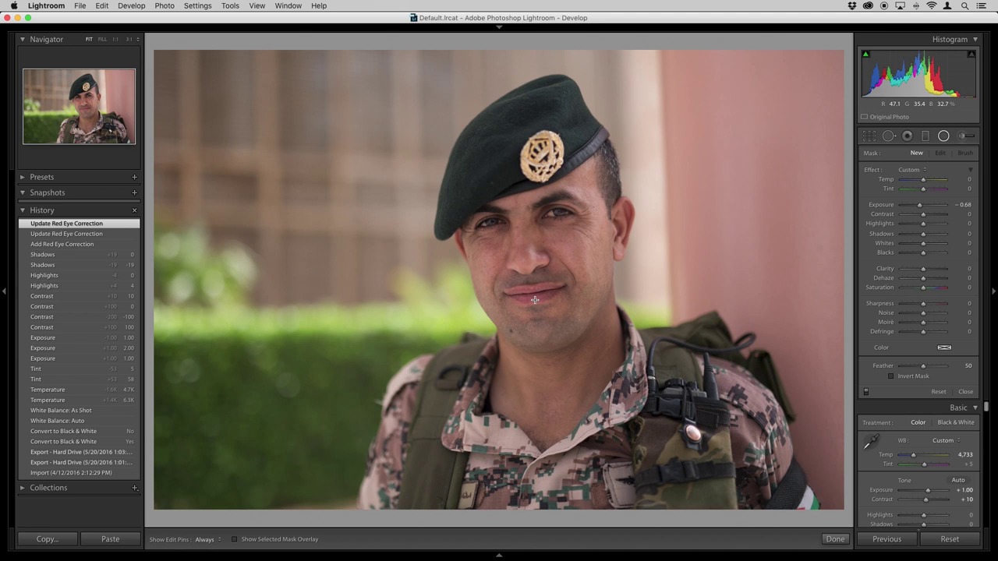
pyautogui.moveTo(535, 300); pyautogui.dragTo(721, 47)
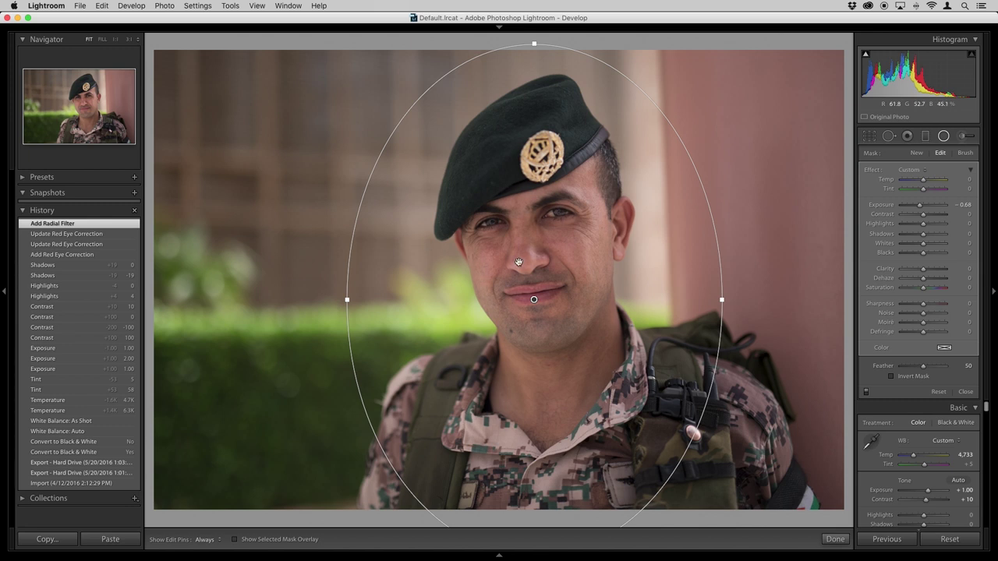
# Preview the radial filter's mask overlay, change its Exposure to −0.38, and deselect the filter
pyautogui.click(234, 540)
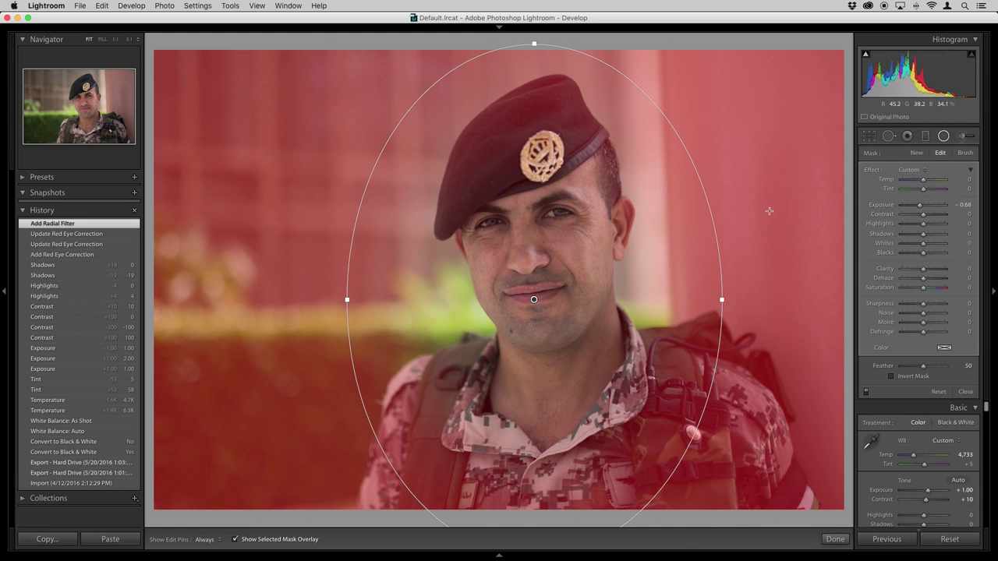
pyautogui.press('o')
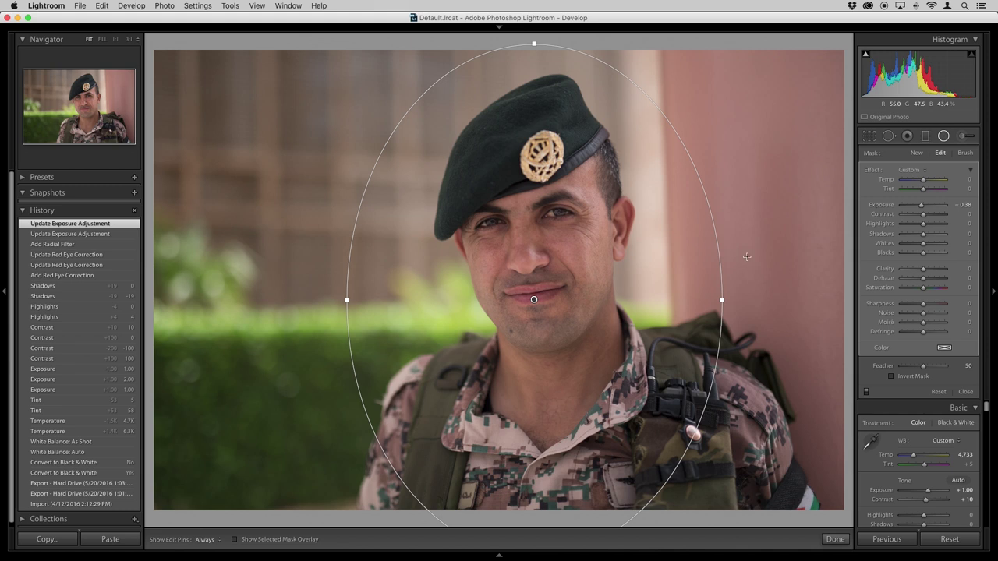
pyautogui.click(747, 257)
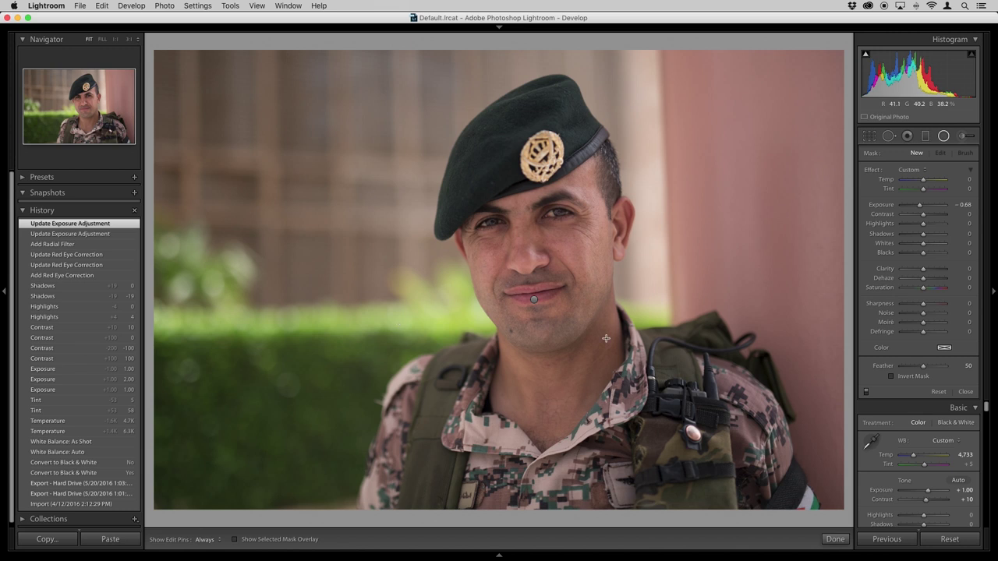
# Switch the radial filters off and on three times to compare the portrait with and without the darkened surroundings
pyautogui.click(867, 392)
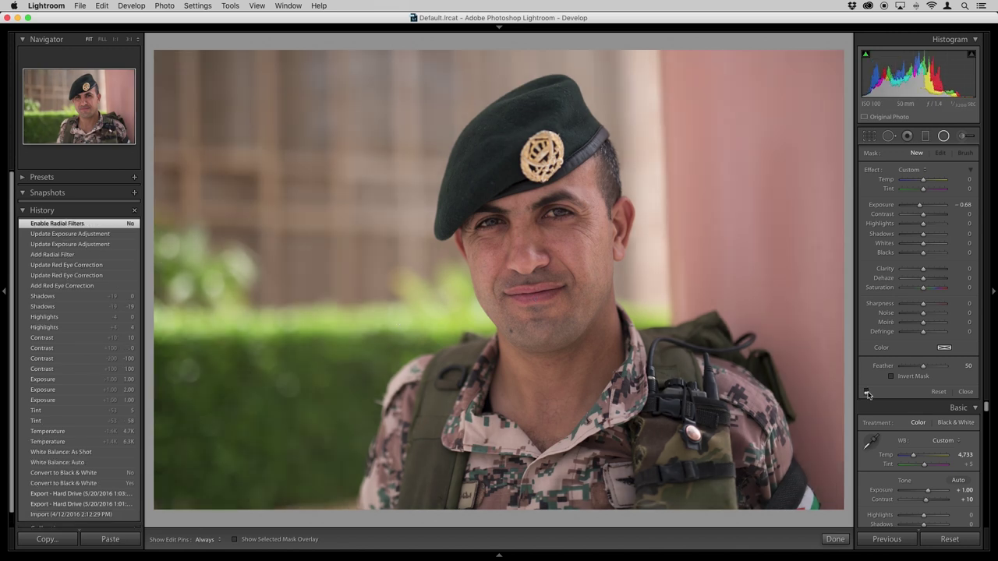
pyautogui.click(867, 392)
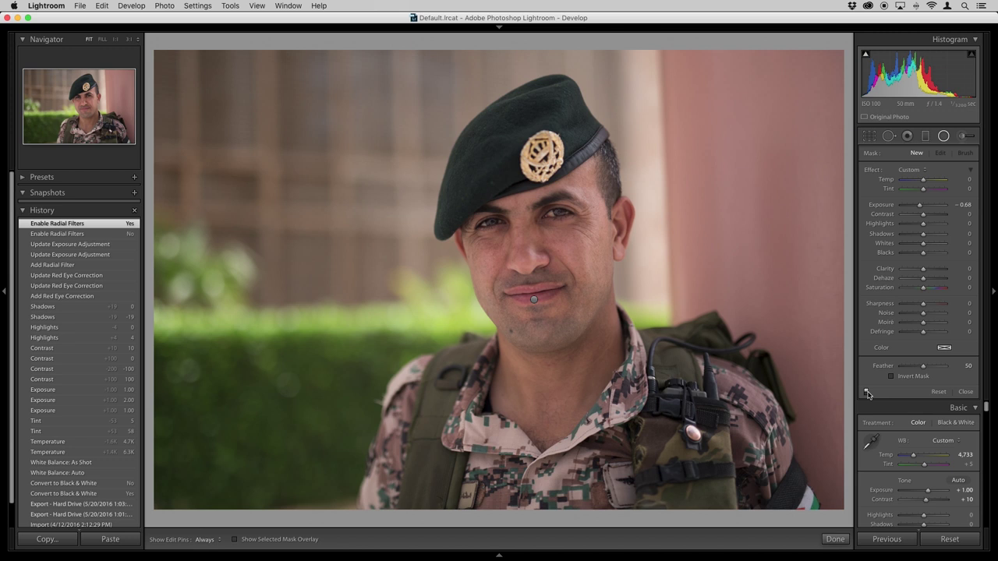
pyautogui.click(867, 392)
pyautogui.click(867, 392)
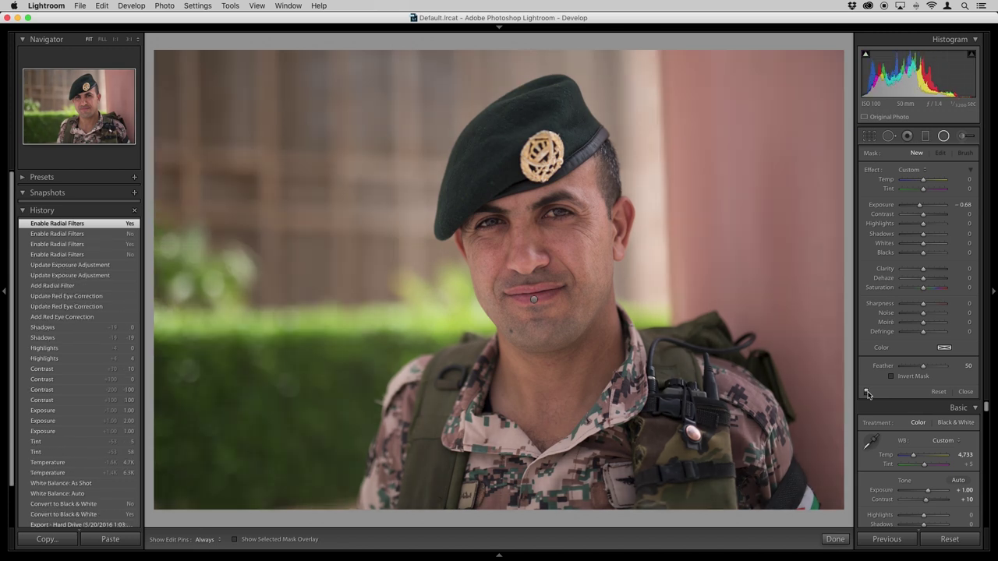
pyautogui.click(867, 392)
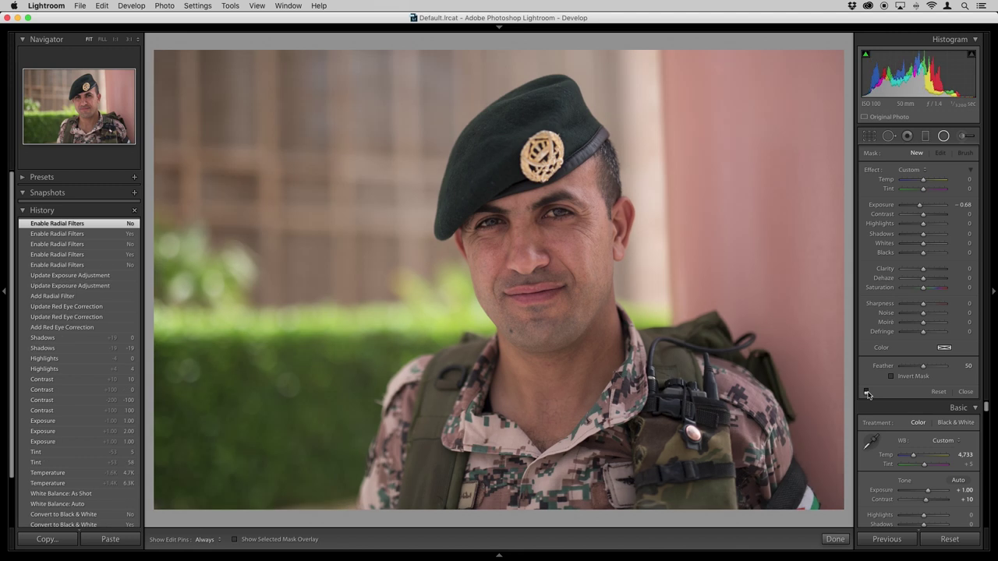
pyautogui.click(867, 392)
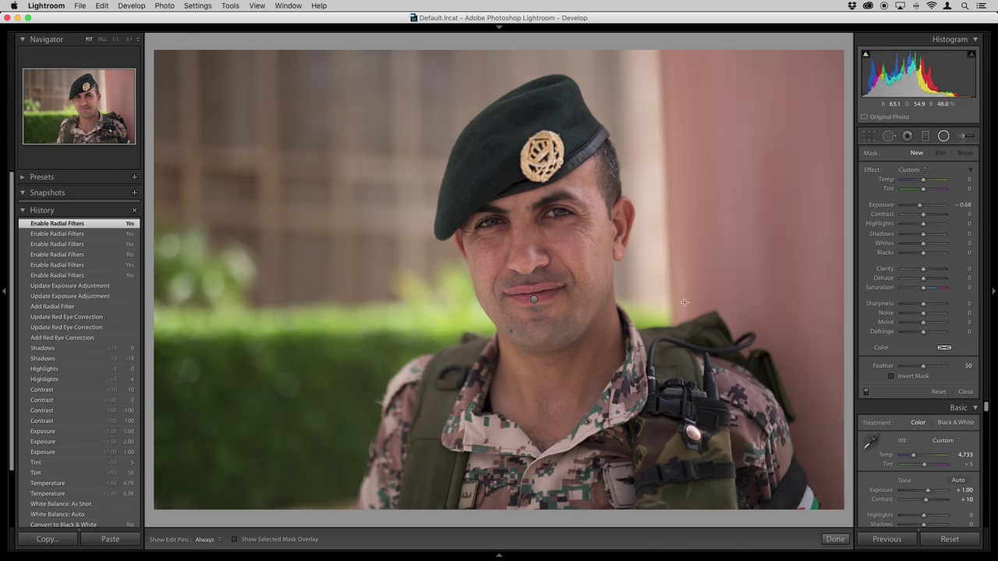
# Reselect the radial filter and erase part of its mask over the radio pouch on the chest with the size 9.0 Erase brush
pyautogui.click(533, 298)
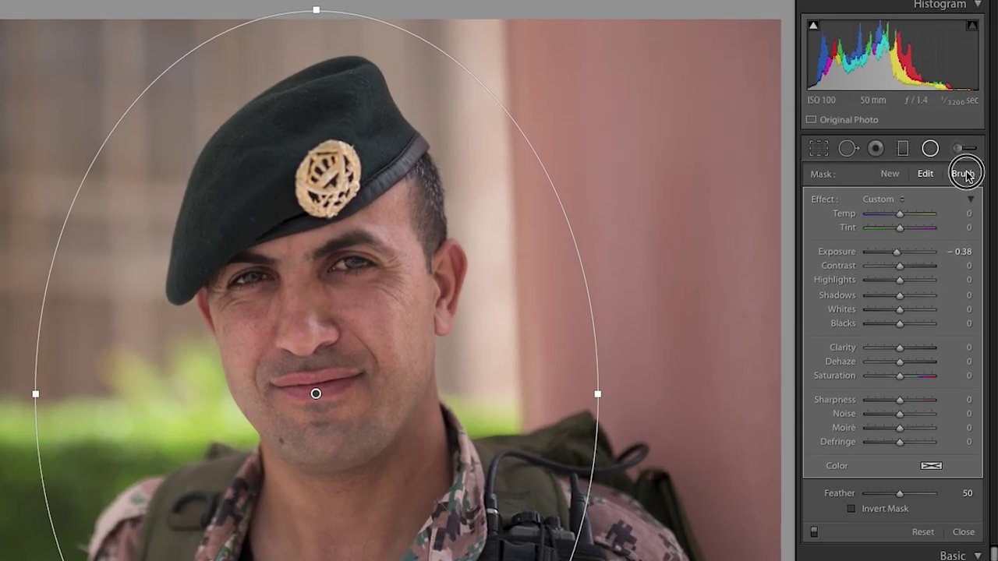
pyautogui.click(964, 159)
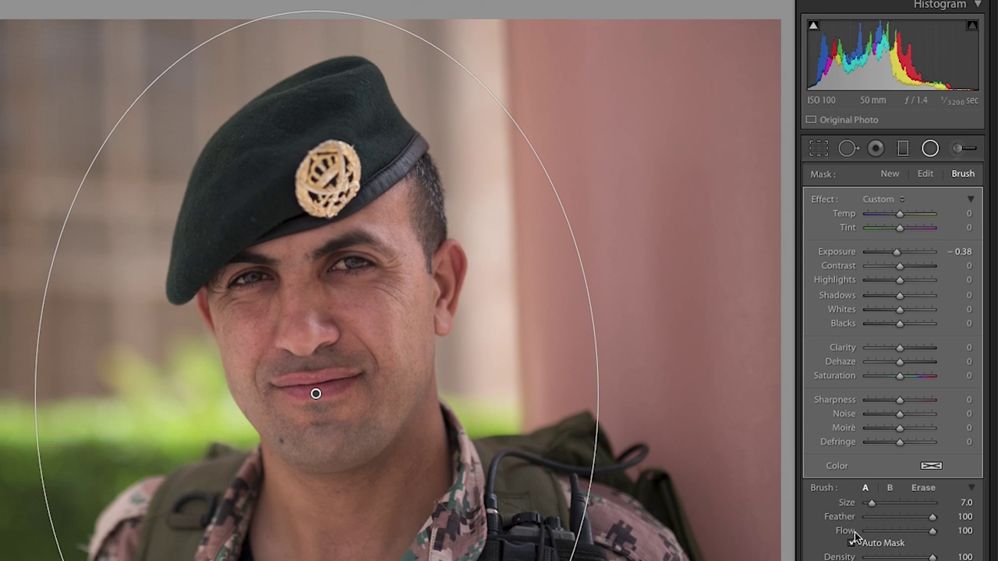
pyautogui.click(922, 488)
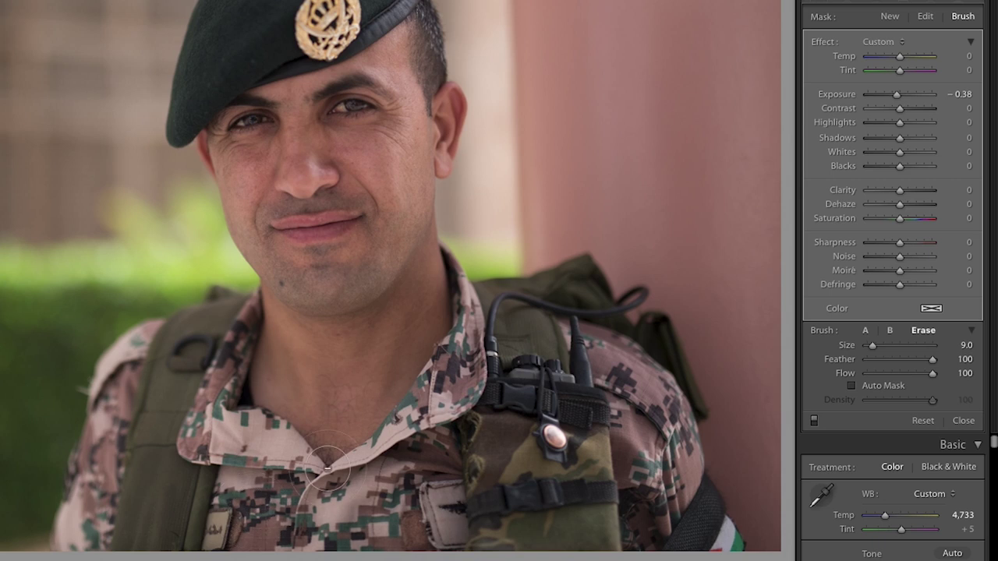
pyautogui.moveTo(564, 354)
pyautogui.mouseDown()
pyautogui.moveTo(675, 517)
pyautogui.moveTo(577, 504)
pyautogui.mouseUp()
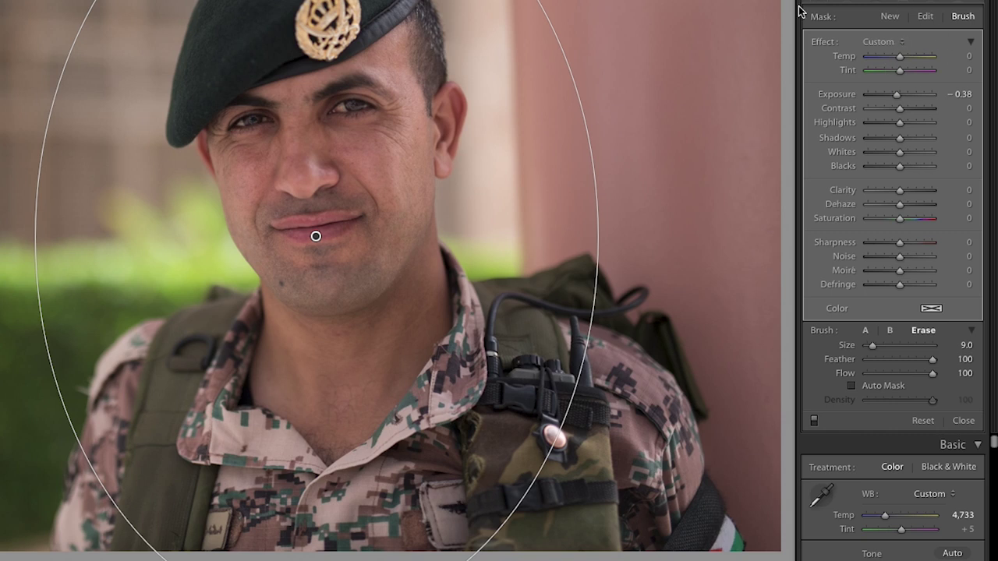
# Erase the radial filter's mask over the beret with the size 9.0 Erase brush, using the mask overlay as a guide
pyautogui.press('o')
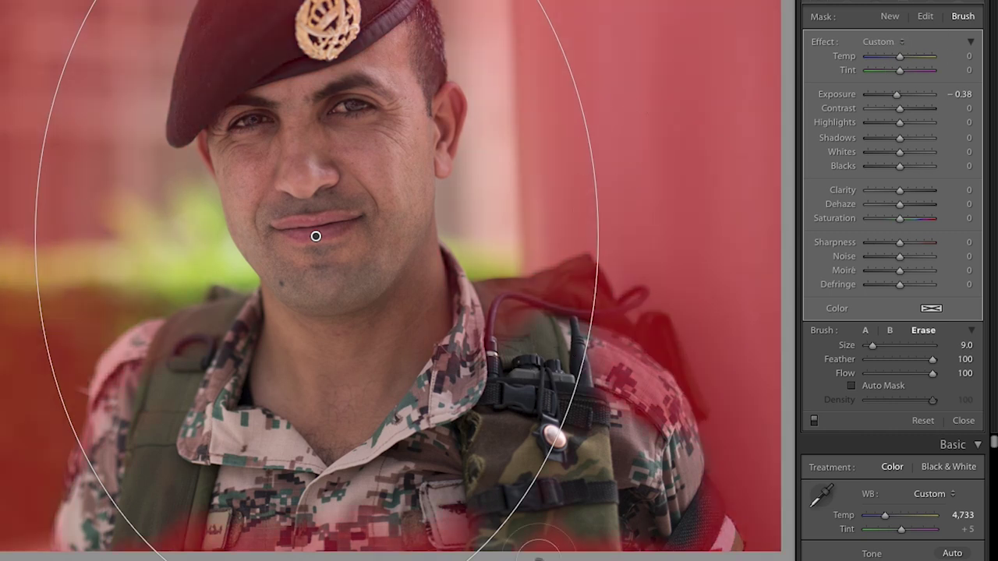
pyautogui.moveTo(538, 546)
pyautogui.mouseDown()
pyautogui.moveTo(674, 549)
pyautogui.moveTo(635, 352)
pyautogui.moveTo(548, 315)
pyautogui.moveTo(509, 325)
pyautogui.moveTo(405, 499)
pyautogui.moveTo(425, 544)
pyautogui.moveTo(465, 541)
pyautogui.moveTo(384, 496)
pyautogui.moveTo(317, 542)
pyautogui.moveTo(205, 530)
pyautogui.moveTo(140, 552)
pyautogui.moveTo(171, 370)
pyautogui.moveTo(127, 429)
pyautogui.moveTo(114, 523)
pyautogui.moveTo(577, 153)
pyautogui.moveTo(549, 100)
pyautogui.moveTo(482, 154)
pyautogui.moveTo(465, 196)
pyautogui.moveTo(529, 136)
pyautogui.moveTo(518, 159)
pyautogui.moveTo(528, 154)
pyautogui.moveTo(540, 124)
pyautogui.moveTo(572, 141)
pyautogui.mouseUp()
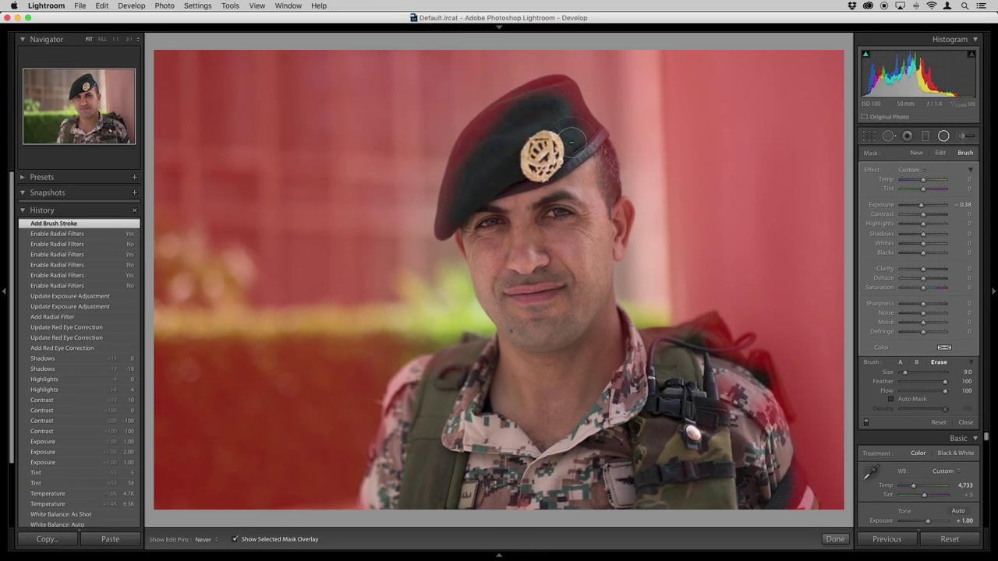
pyautogui.press('h')
pyautogui.press('o')
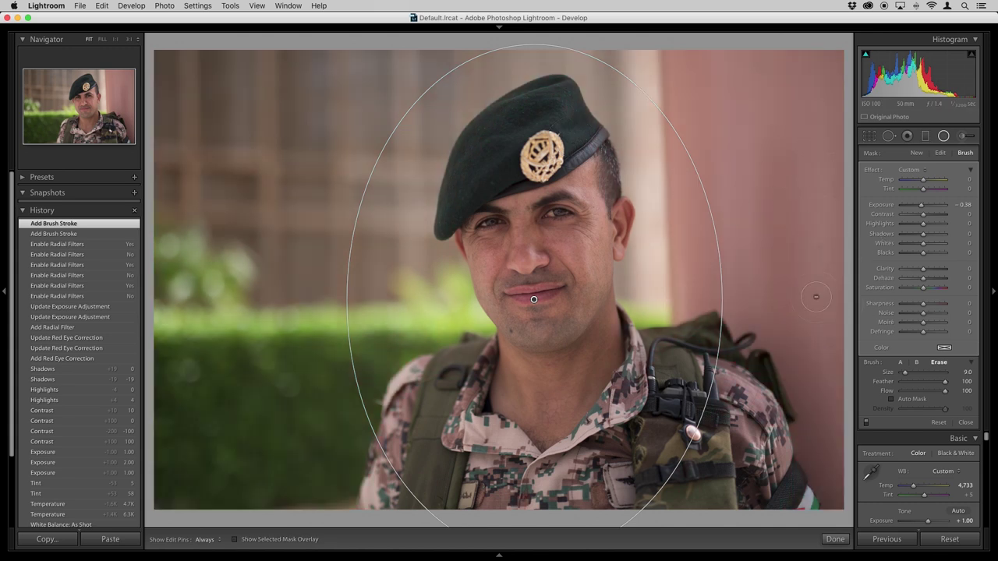
# Invert the radial filter's mask, inspect it with the mask overlay, and turn the inversion off again
pyautogui.click(940, 154)
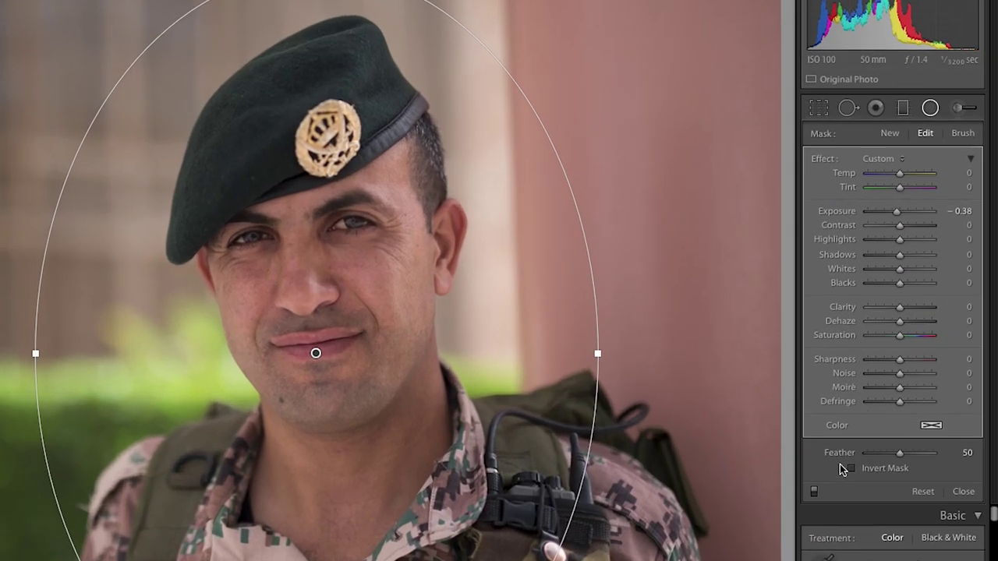
pyautogui.click(851, 469)
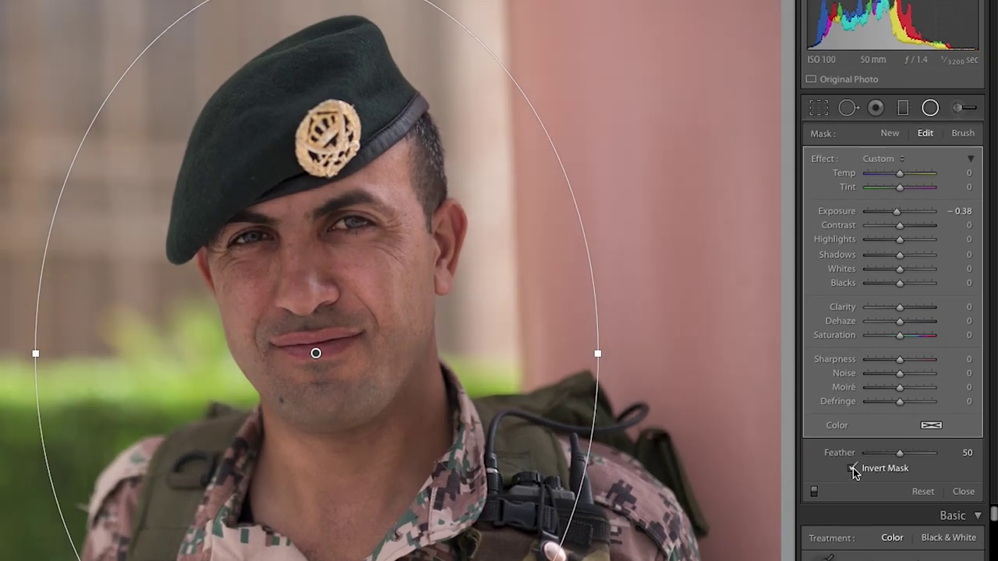
pyautogui.press('o')
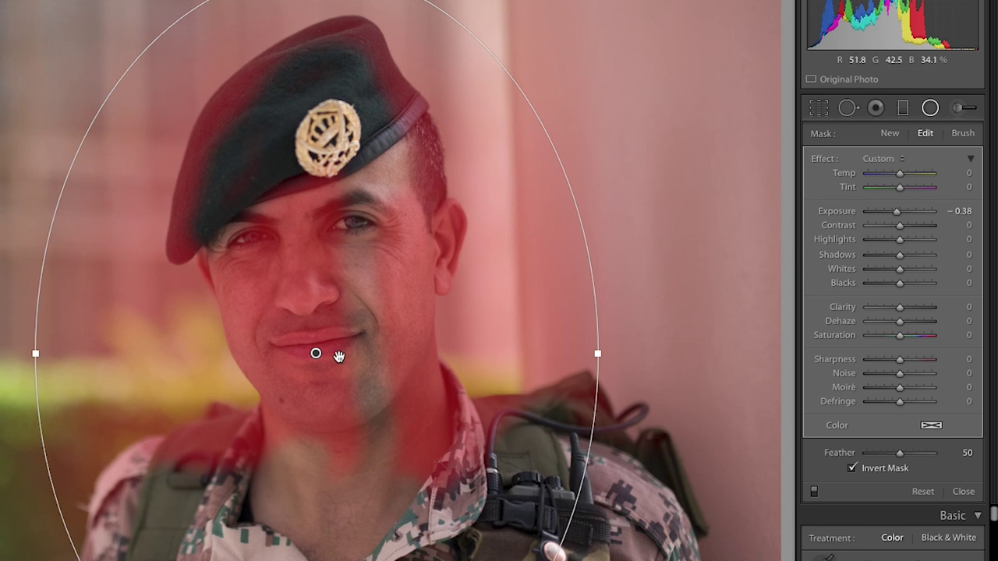
pyautogui.press('o')
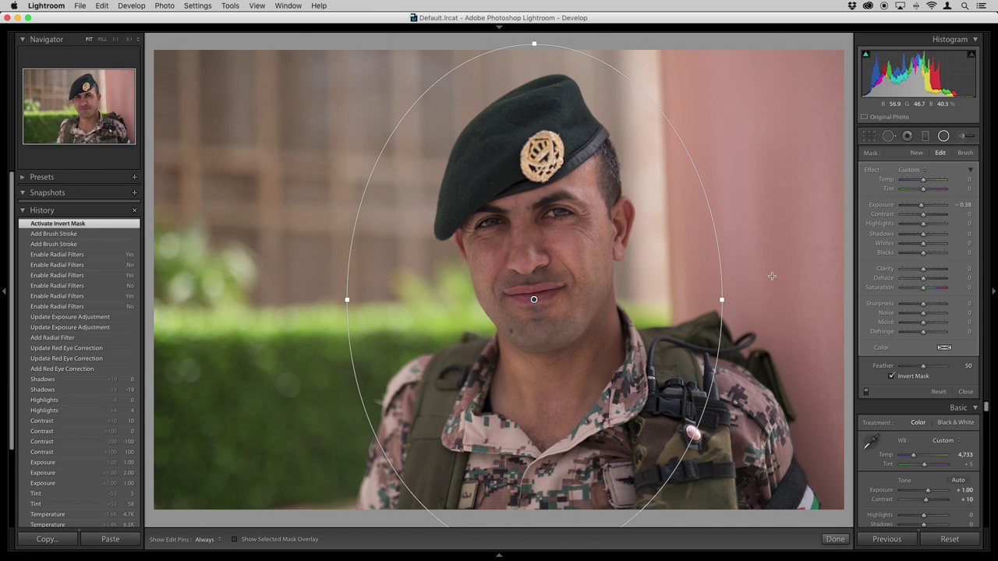
pyautogui.click(891, 377)
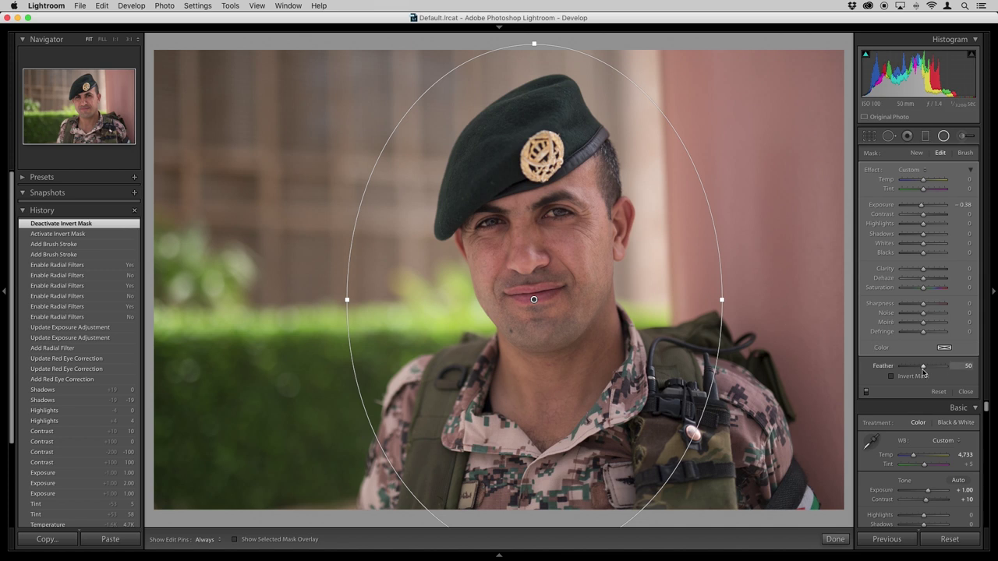
# Set the radial filter's Feather to 0, deselect the filter to view its edge, and undo the feather change
pyautogui.moveTo(923, 372); pyautogui.dragTo(894, 368)
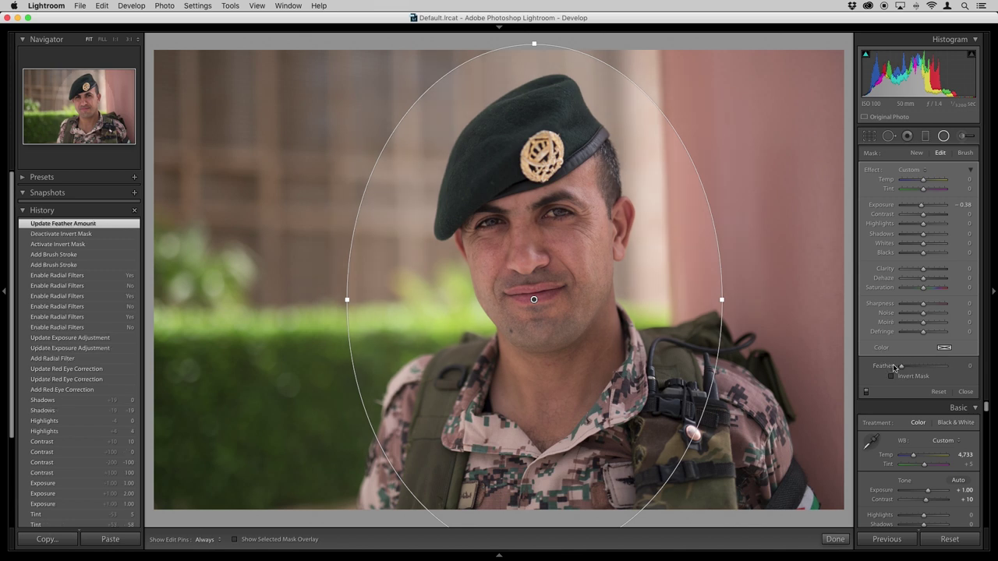
pyautogui.click(773, 352)
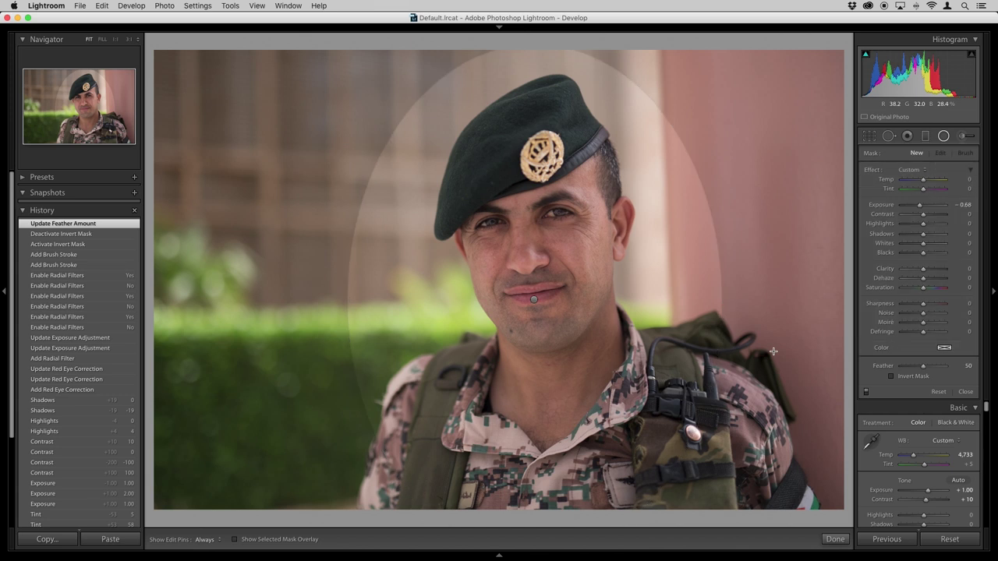
pyautogui.press('super+z')
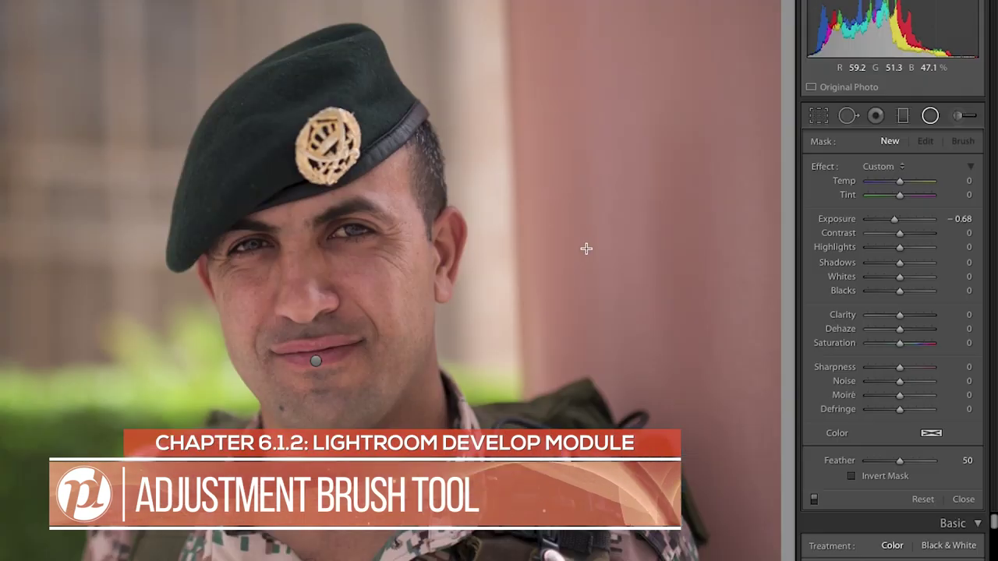
# Activate the Adjustment Brush and set its Size to 18.2 and Feather to 61, with Auto Mask off
pyautogui.click(958, 116)
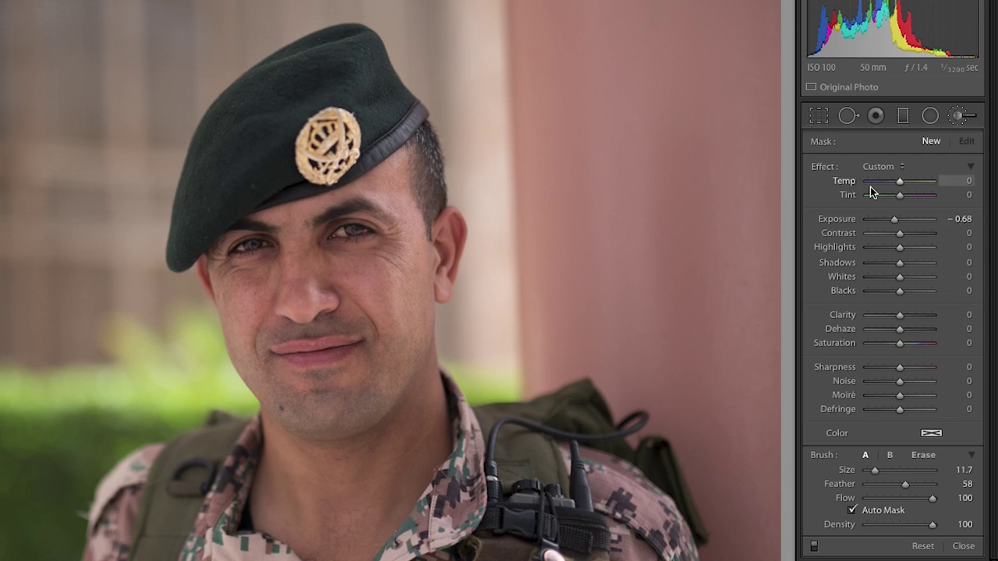
pyautogui.click(885, 165)
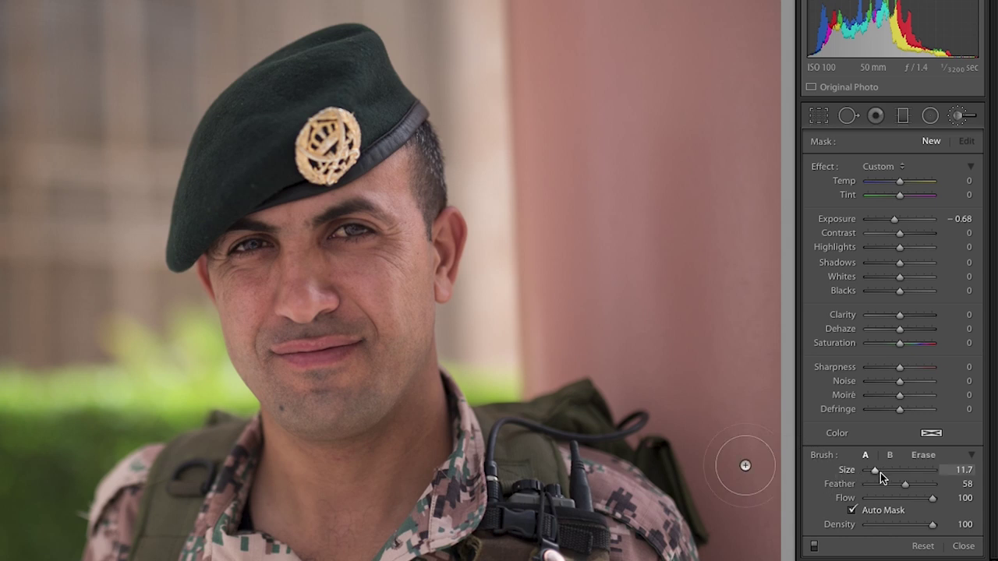
pyautogui.moveTo(878, 473)
pyautogui.mouseDown()
pyautogui.moveTo(932, 485)
pyautogui.moveTo(894, 485)
pyautogui.moveTo(907, 484)
pyautogui.mouseUp()
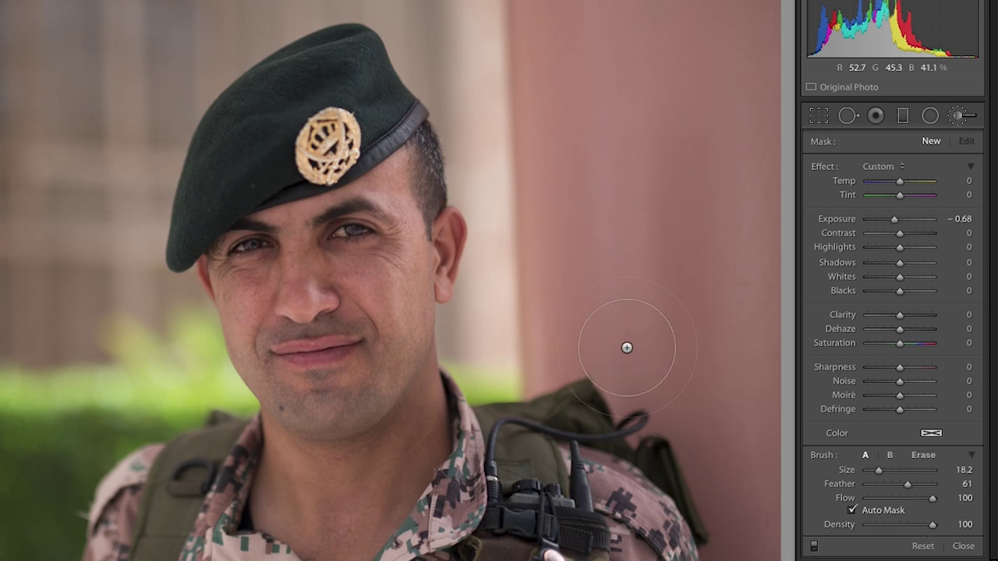
pyautogui.click(852, 511)
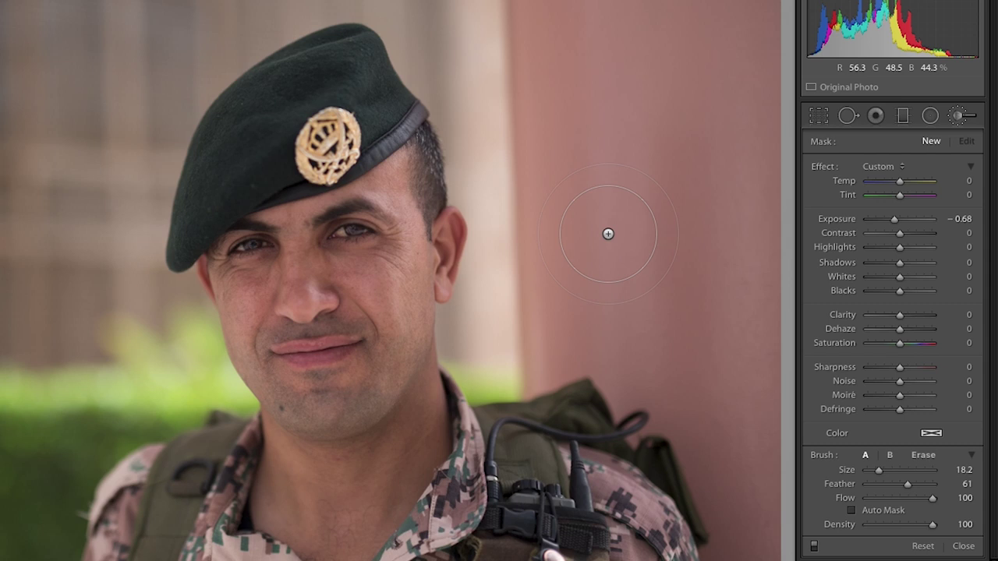
# Paint the Iris Enhance effect over both of the soldier's eyes with a size 7.0 Adjustment Brush
pyautogui.press('space')
pyautogui.click(303, 237)
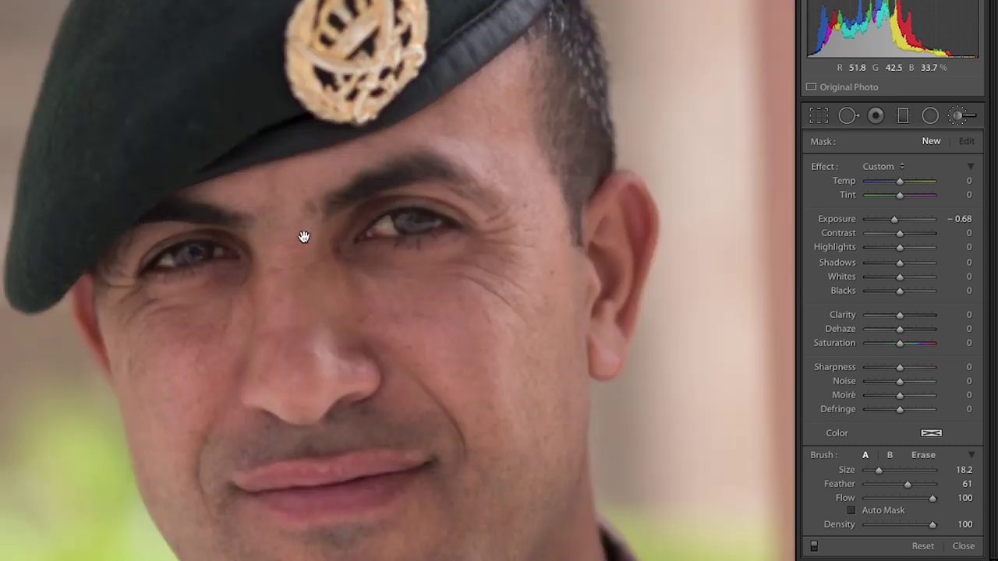
pyautogui.click(882, 166)
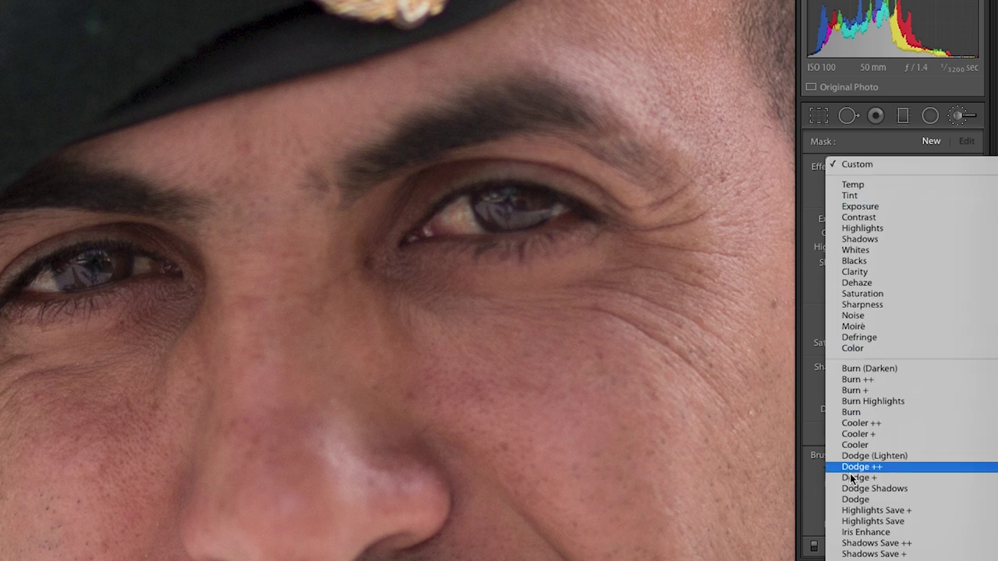
pyautogui.click(856, 533)
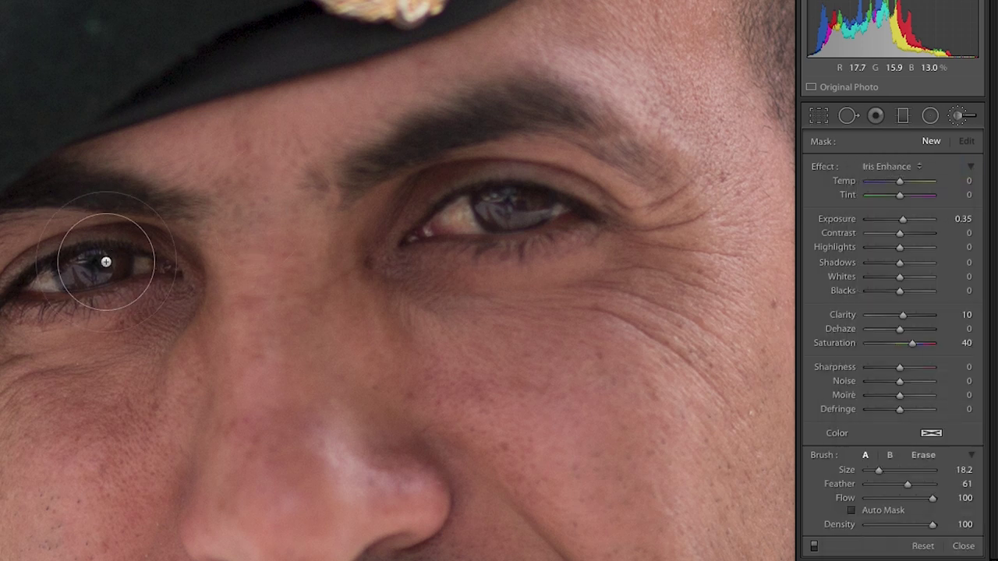
pyautogui.scroll(-7, 106, 262)
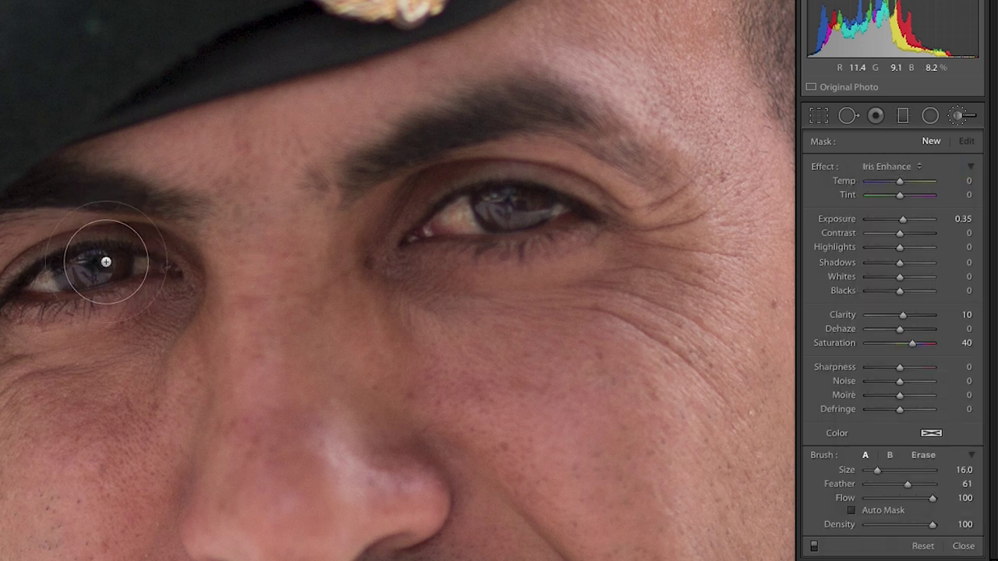
pyautogui.scroll(-4, 106, 262)
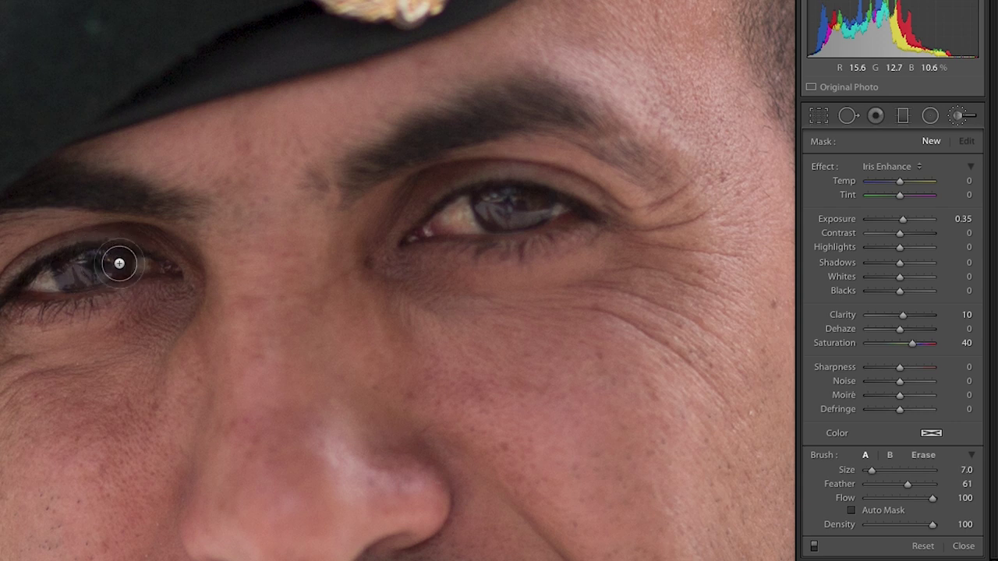
pyautogui.moveTo(140, 264)
pyautogui.mouseDown()
pyautogui.moveTo(46, 265)
pyautogui.moveTo(41, 279)
pyautogui.moveTo(115, 267)
pyautogui.moveTo(16, 280)
pyautogui.moveTo(132, 265)
pyautogui.mouseUp()
pyautogui.moveTo(480, 223)
pyautogui.mouseDown()
pyautogui.moveTo(547, 206)
pyautogui.moveTo(513, 200)
pyautogui.moveTo(441, 218)
pyautogui.moveTo(530, 213)
pyautogui.mouseUp()
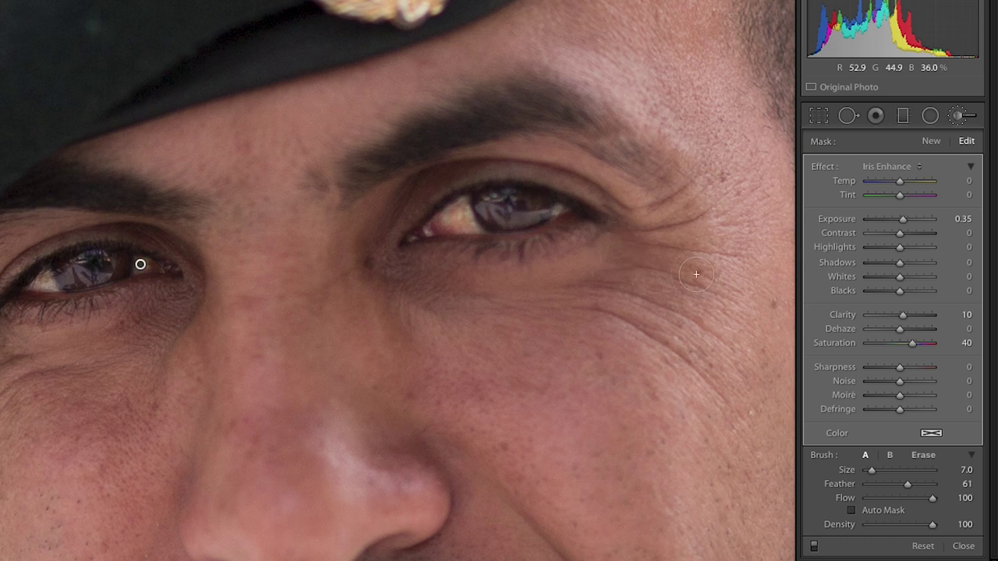
# Switch the brush adjustments off and on twice to compare the eyes with and without the enhancement
pyautogui.click(814, 547)
pyautogui.click(814, 547)
pyautogui.click(813, 546)
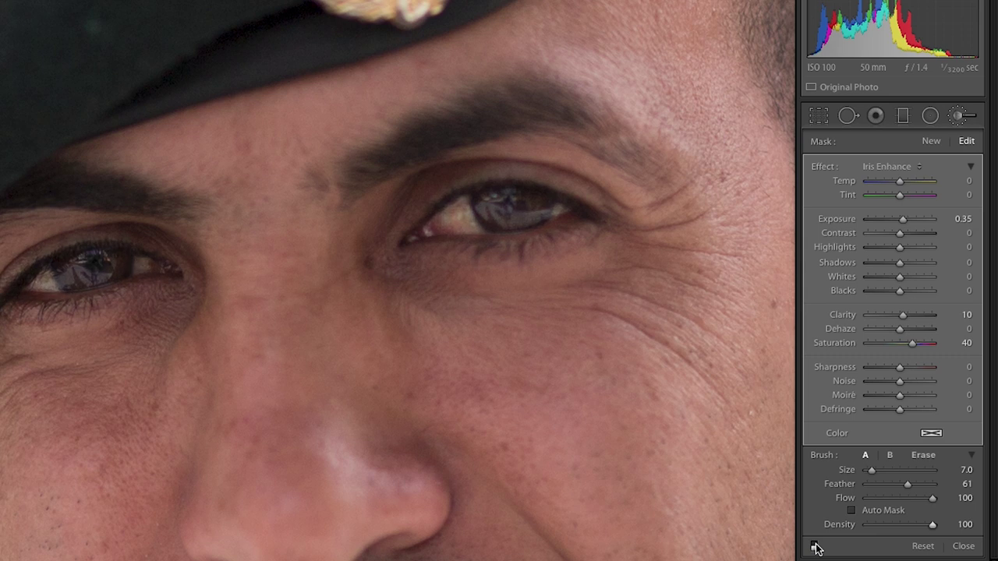
pyautogui.click(814, 547)
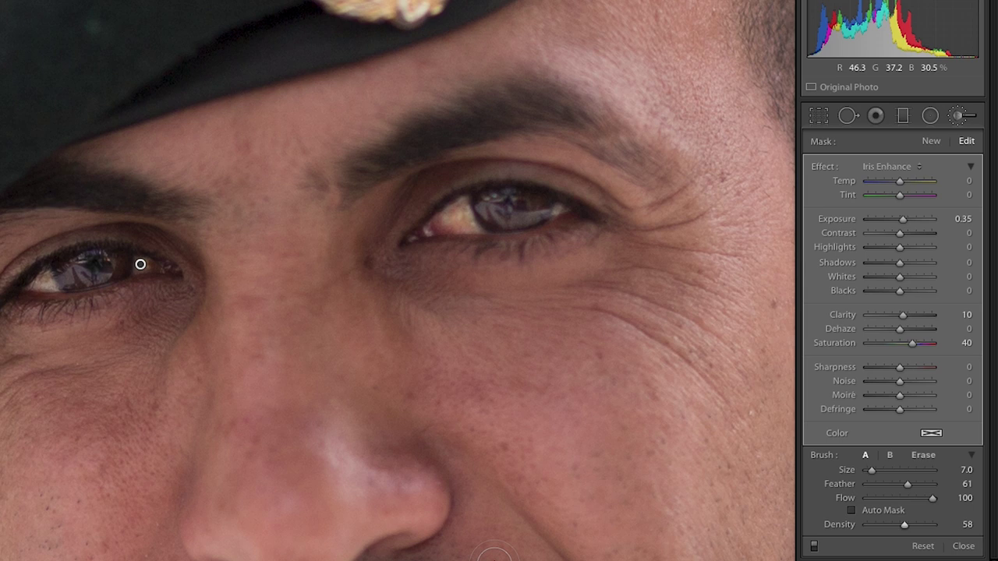
# Paint more Iris Enhance strokes over both eyes at brush Density 58, checking coverage with the mask overlay
pyautogui.press('o')
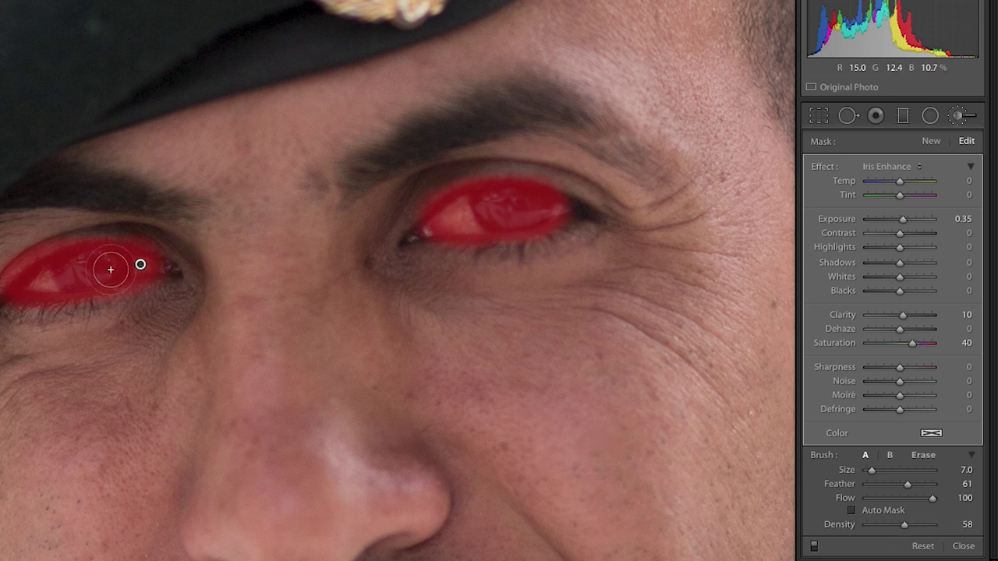
pyautogui.moveTo(96, 271)
pyautogui.mouseDown()
pyautogui.moveTo(84, 266)
pyautogui.moveTo(101, 281)
pyautogui.moveTo(90, 266)
pyautogui.moveTo(96, 275)
pyautogui.moveTo(135, 260)
pyautogui.moveTo(38, 278)
pyautogui.moveTo(62, 272)
pyautogui.mouseUp()
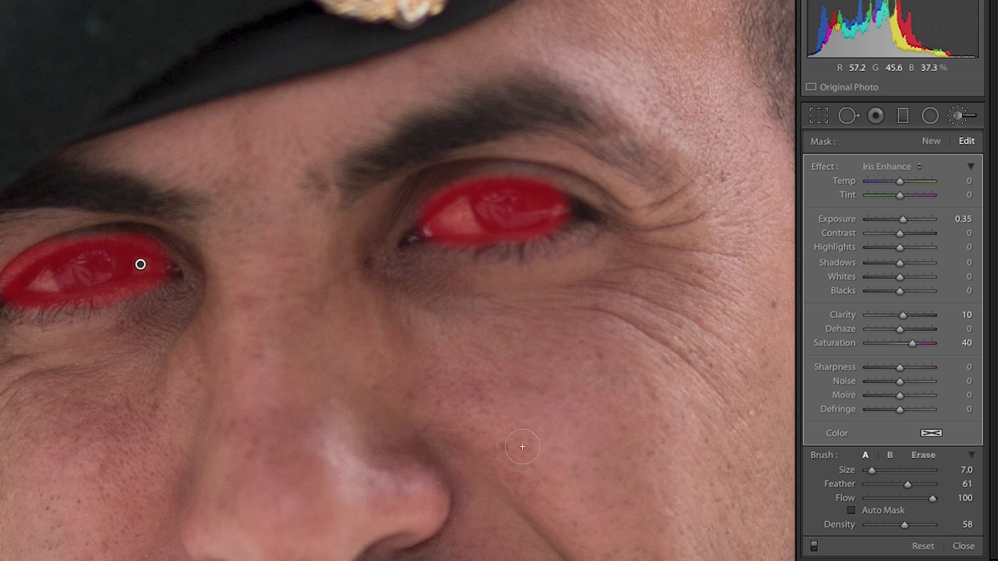
pyautogui.press('o')
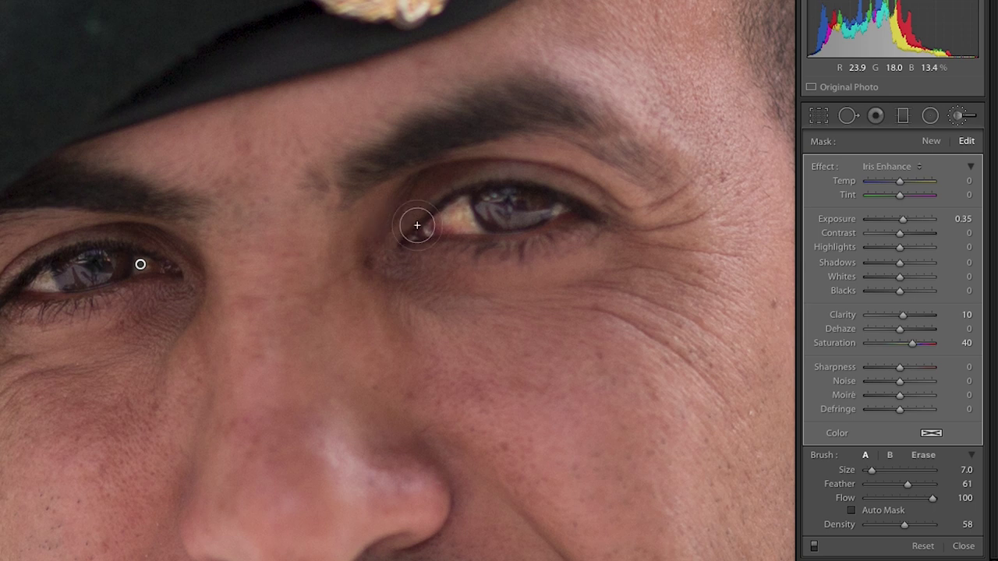
pyautogui.moveTo(472, 207)
pyautogui.mouseDown()
pyautogui.moveTo(548, 207)
pyautogui.moveTo(512, 200)
pyautogui.moveTo(435, 213)
pyautogui.moveTo(465, 223)
pyautogui.moveTo(542, 211)
pyautogui.moveTo(504, 204)
pyautogui.moveTo(447, 224)
pyautogui.moveTo(532, 215)
pyautogui.mouseUp()
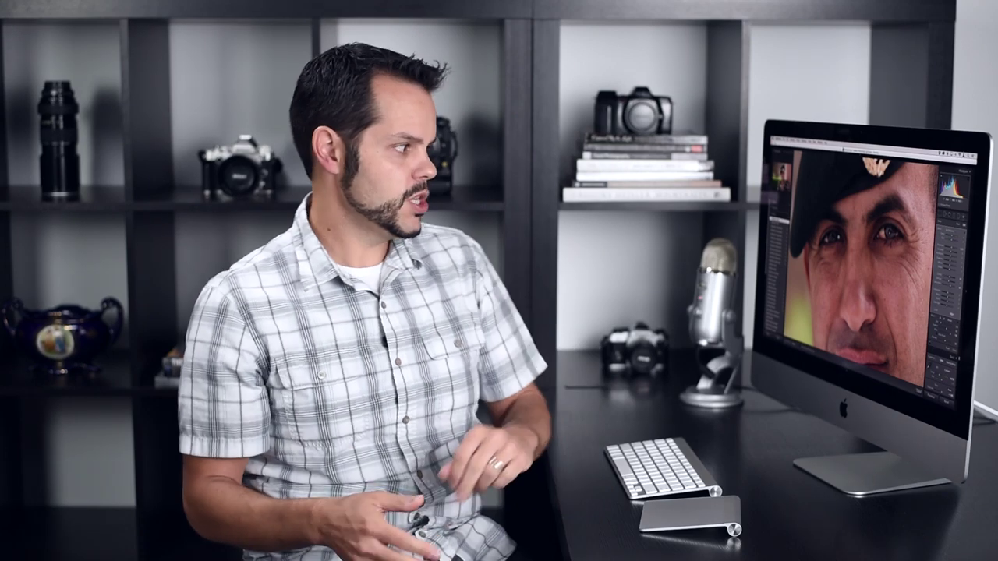
# Return to the Library grid and open the desert dune photo 20150530-Jordan Trip-0054 in the Develop module
pyautogui.press('super+alt+1')
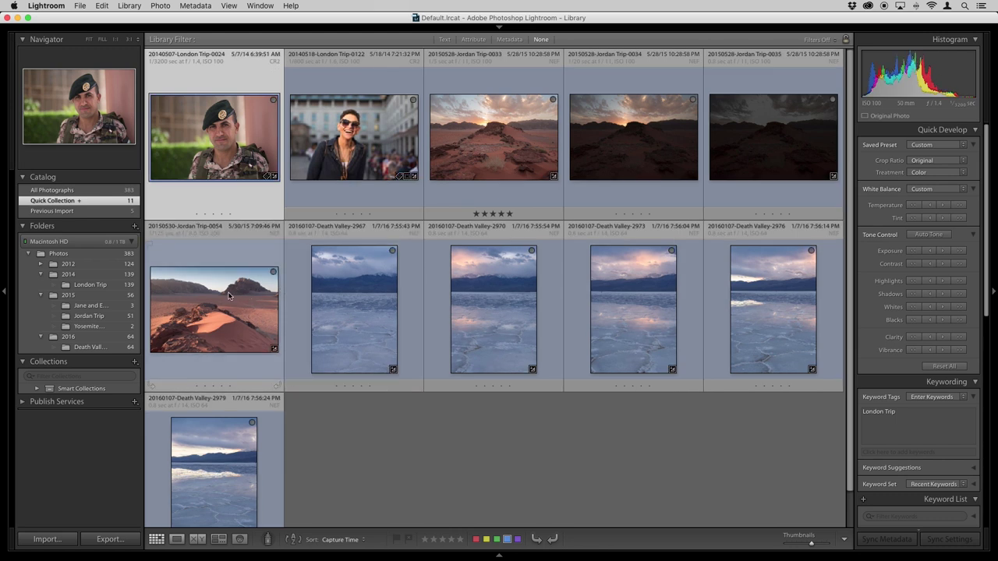
pyautogui.click(229, 295)
pyautogui.press('d')
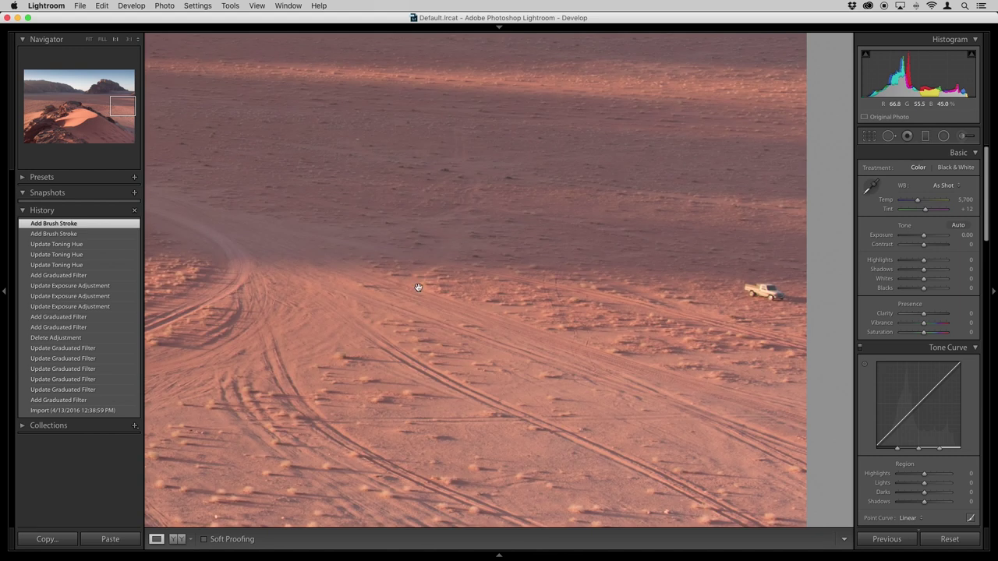
pyautogui.click(314, 144)
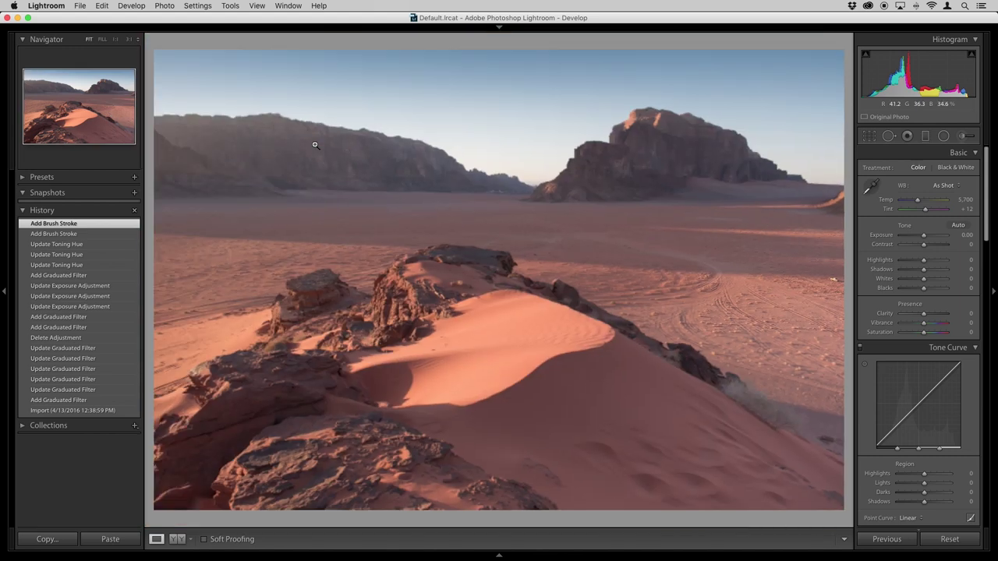
# Paint the Burn (Darken) brush effect over the foreground rocks and switch the brush adjustments off and on to compare
pyautogui.click(962, 138)
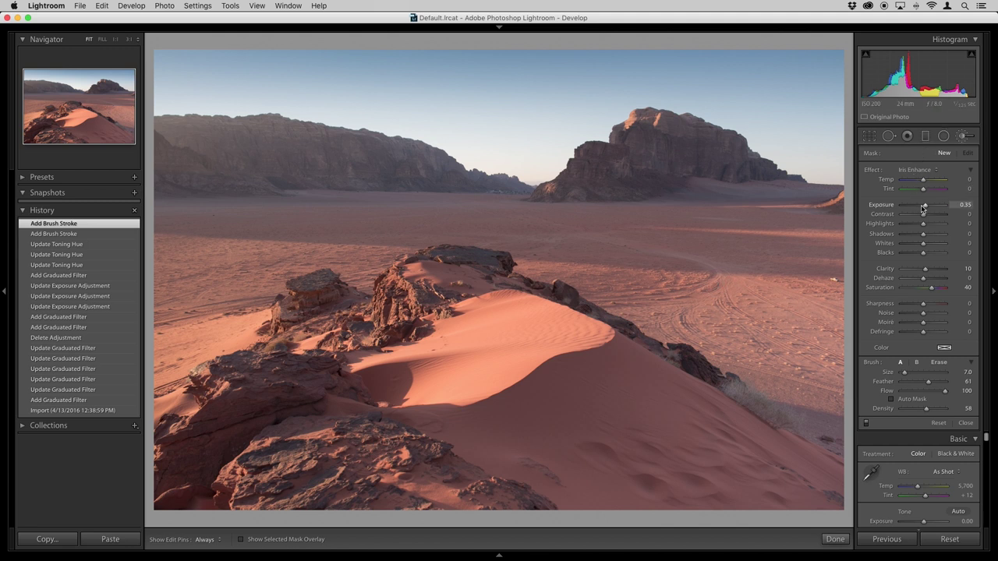
pyautogui.click(921, 173)
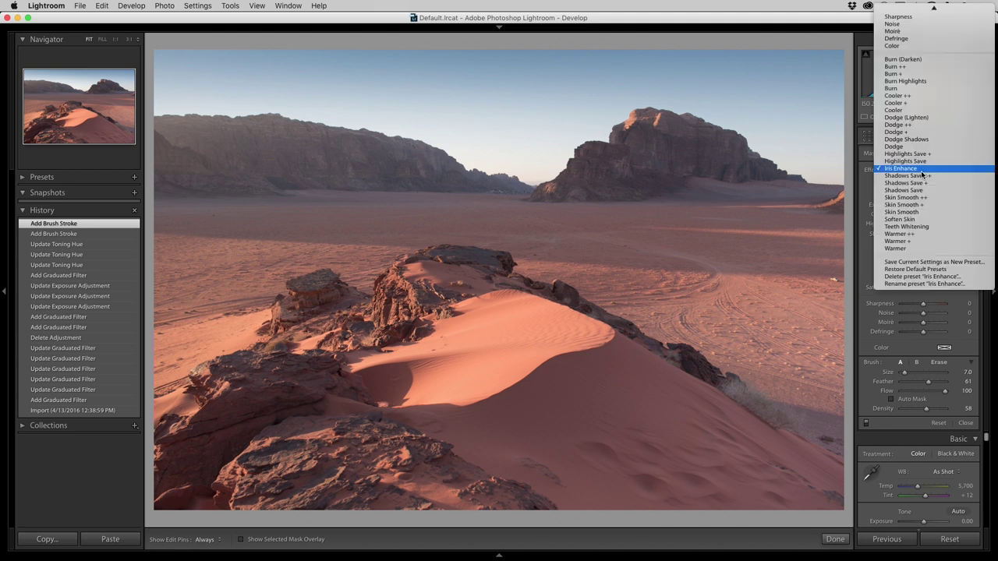
pyautogui.click(912, 60)
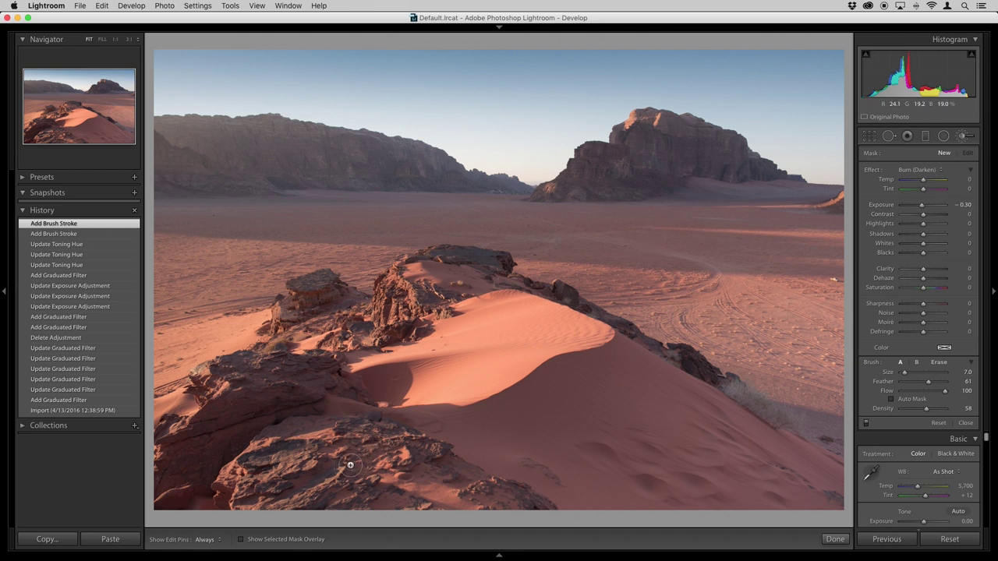
pyautogui.press('h')
pyautogui.click(360, 479)
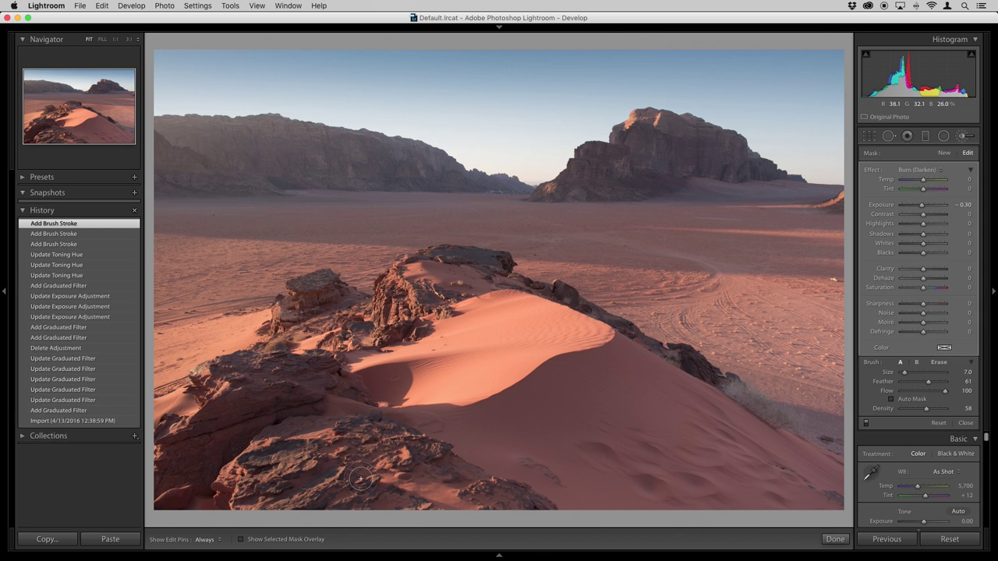
pyautogui.click(866, 423)
pyautogui.click(867, 423)
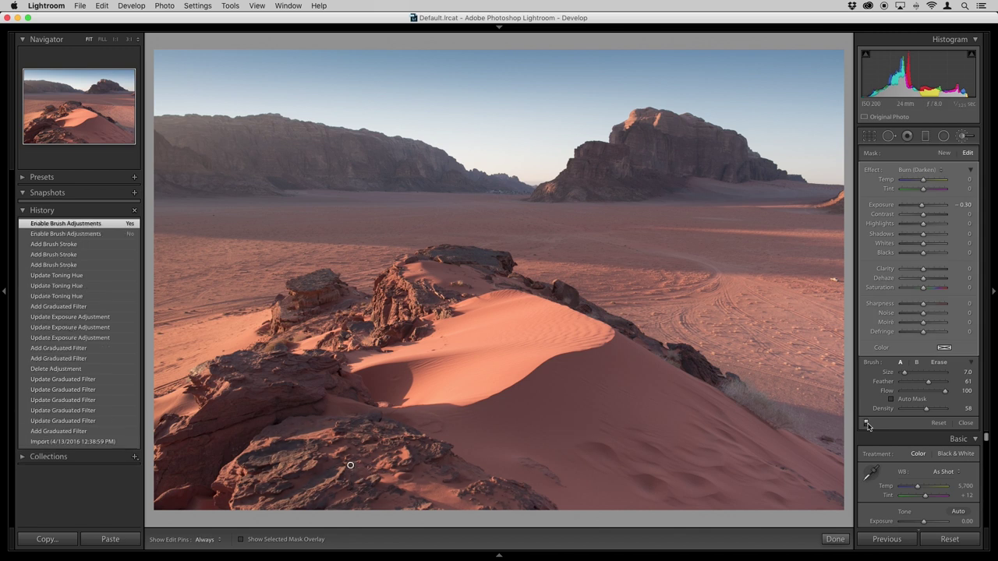
# Erase part of the Burn (Darken) mask over the foreground rocks and check its coverage with the mask overlay
pyautogui.click(867, 423)
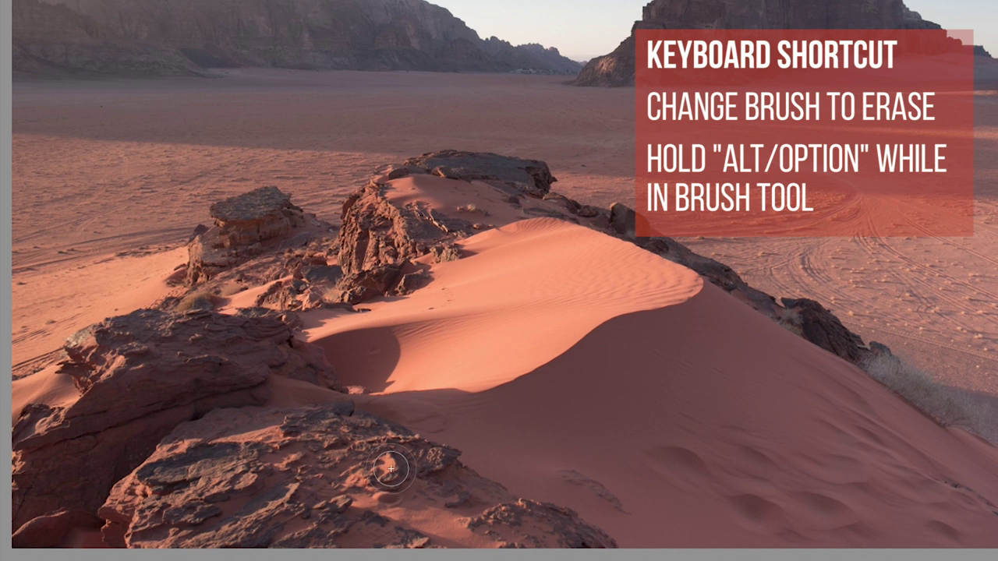
pyautogui.press('alt')
pyautogui.press('alt')
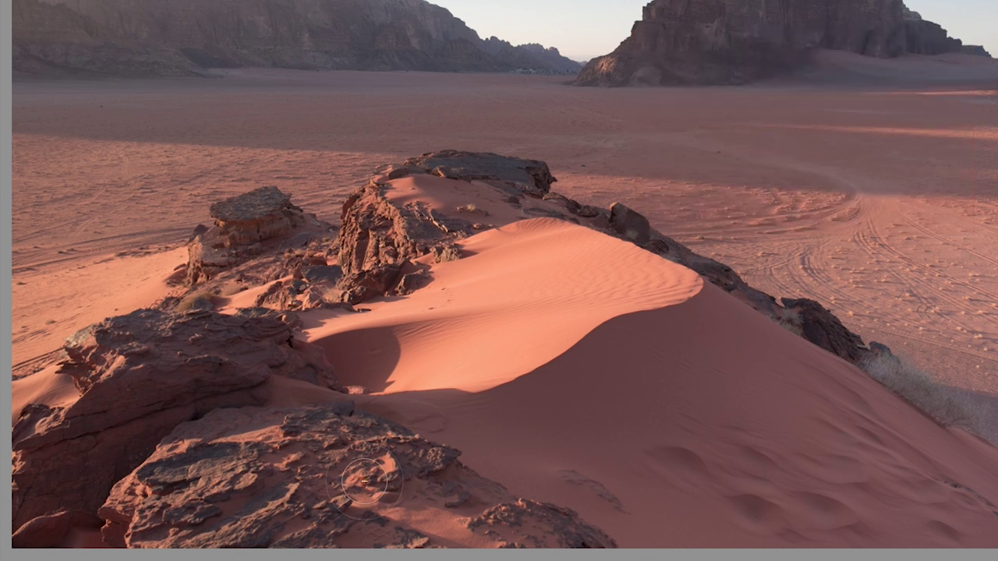
pyautogui.press('alt')
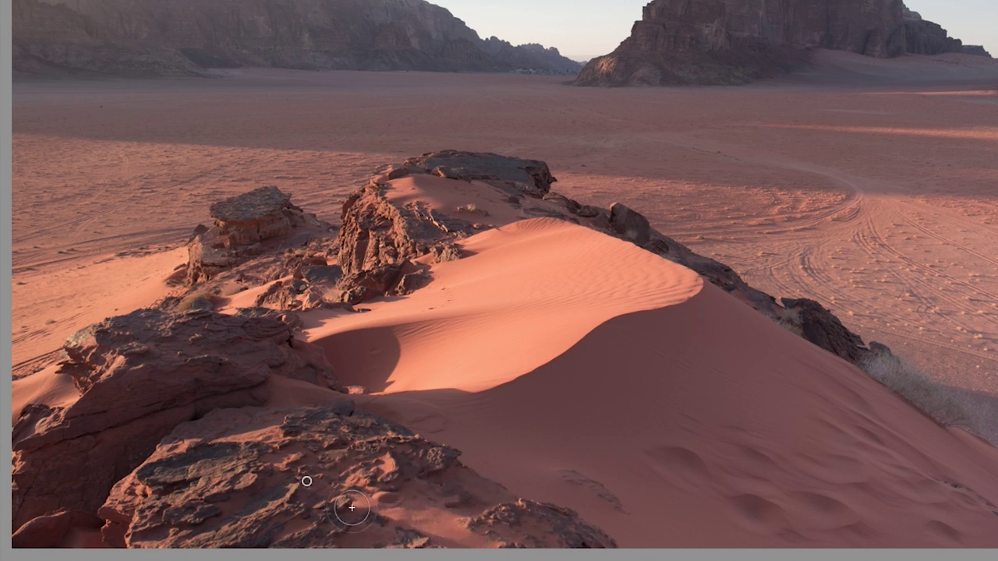
pyautogui.press('o')
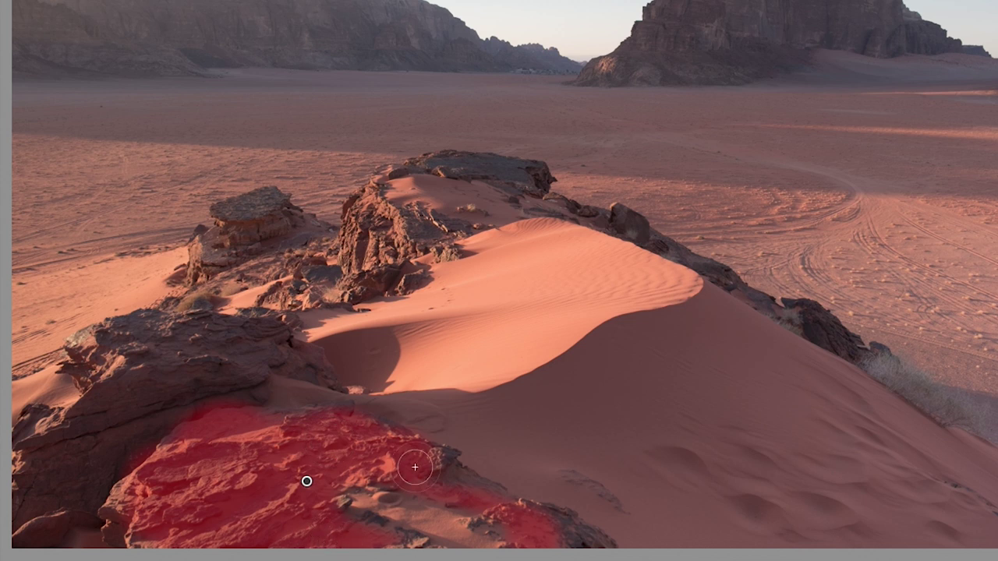
pyautogui.press('o')
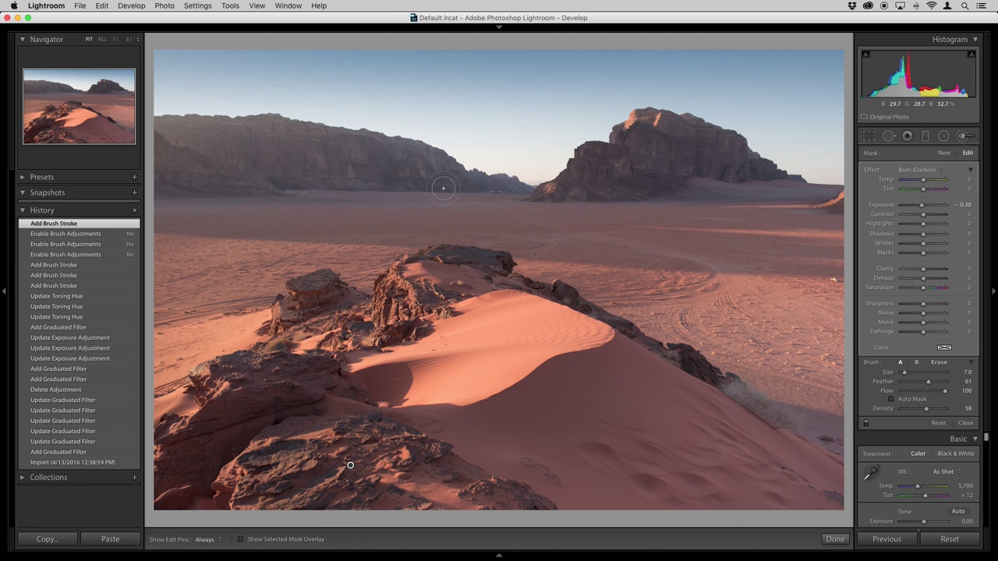
# Start a separate Burn (Darken) brush adjustment and paint it over the long mountain ridge at the photo's left
pyautogui.press('Return')
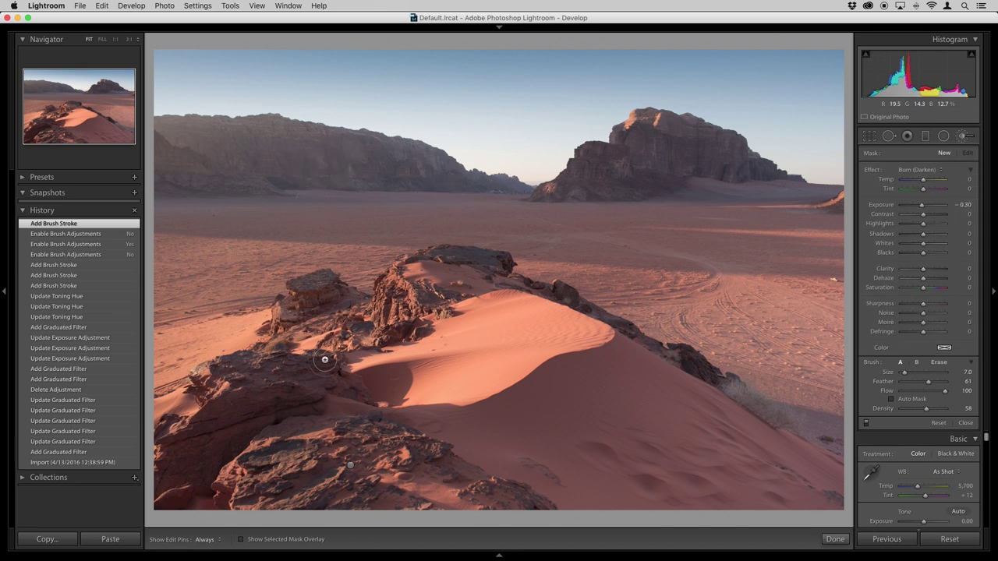
pyautogui.click(350, 467)
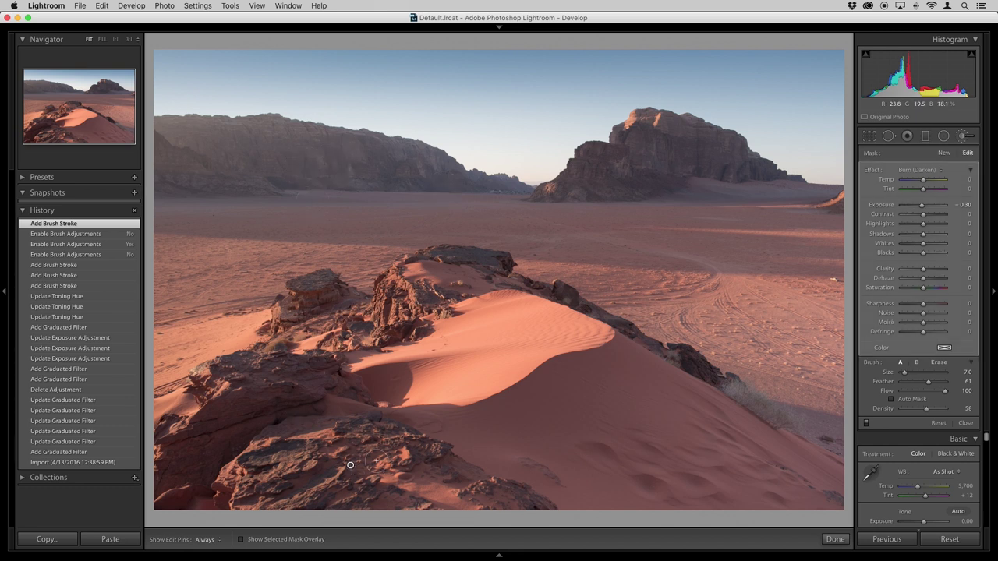
pyautogui.press('Return')
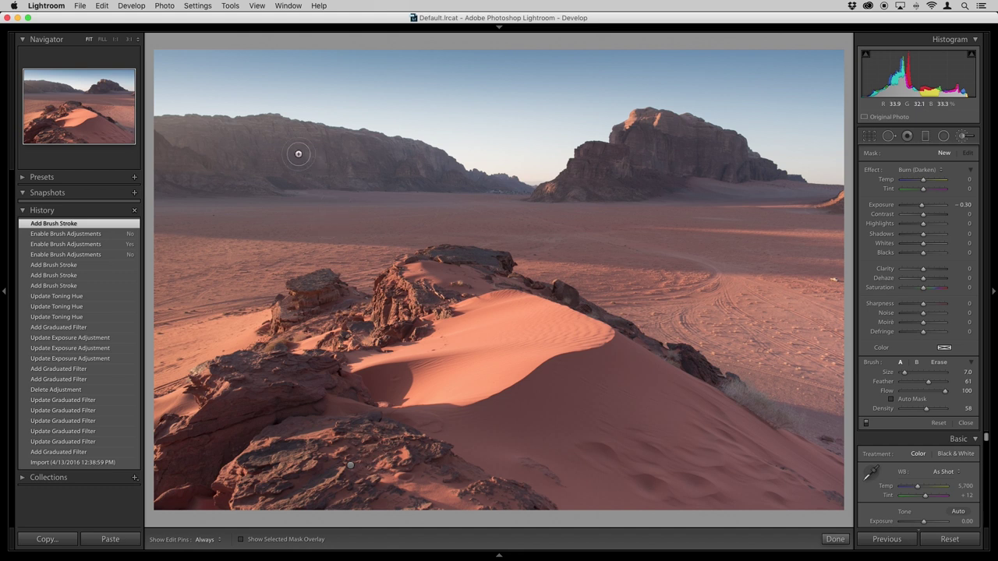
pyautogui.press('h')
pyautogui.moveTo(354, 166)
pyautogui.mouseDown()
pyautogui.moveTo(230, 165)
pyautogui.moveTo(215, 186)
pyautogui.moveTo(294, 191)
pyautogui.moveTo(319, 178)
pyautogui.mouseUp()
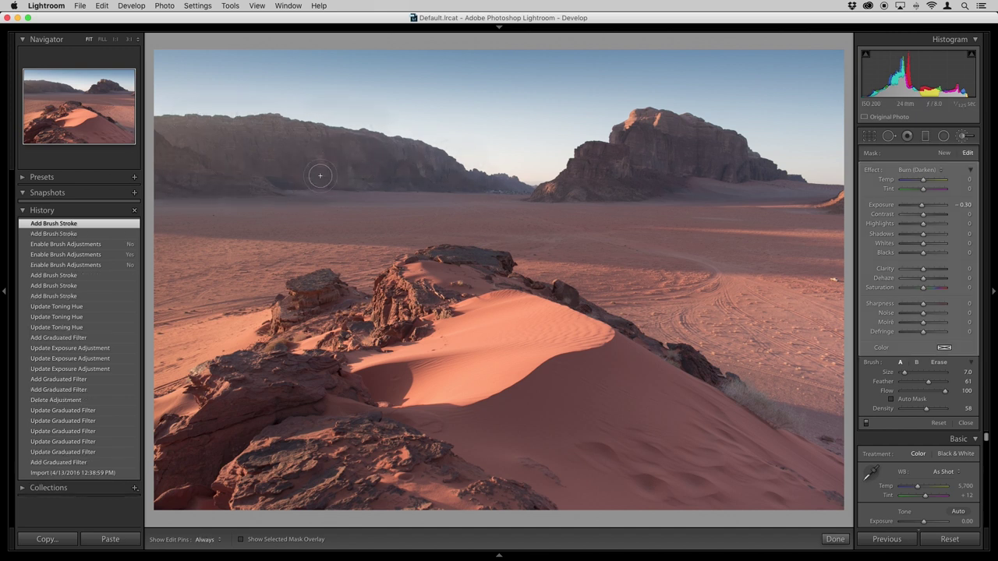
# Erase the mask spill from the sky above the ridge with the mask overlay shown, and delete the ridge's brush adjustment
pyautogui.press('o')
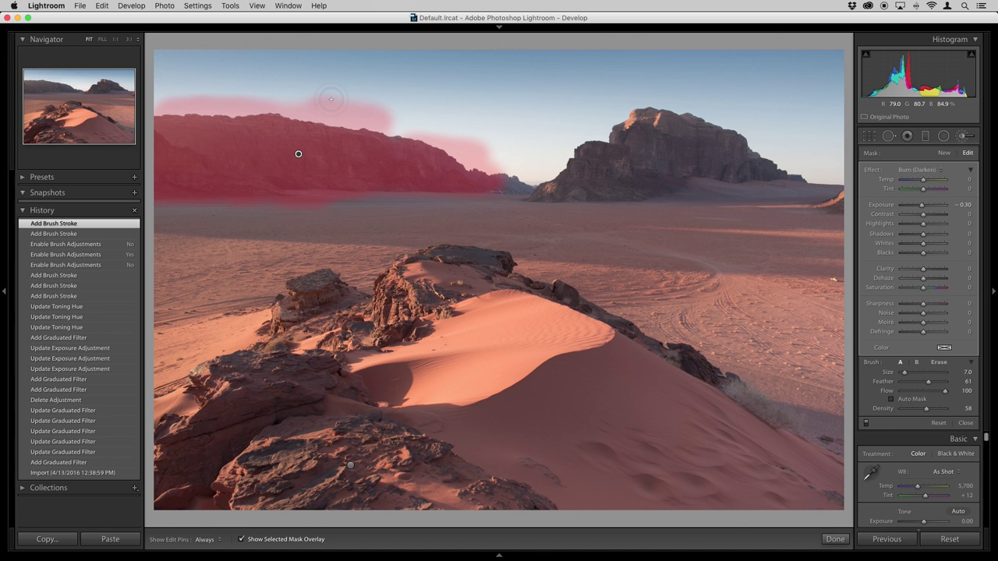
pyautogui.press('alt')
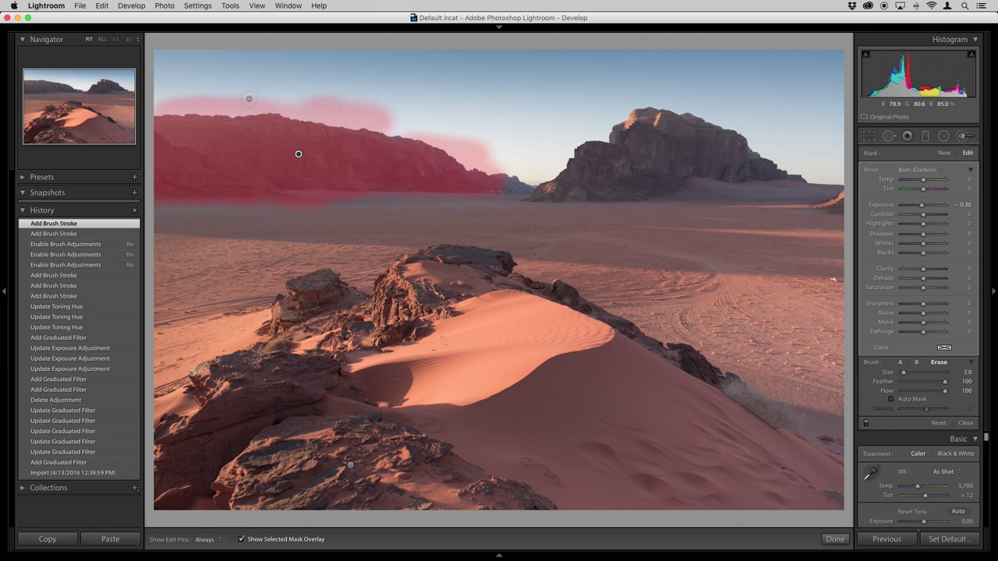
pyautogui.press('h')
pyautogui.moveTo(217, 99)
pyautogui.mouseDown()
pyautogui.moveTo(162, 99)
pyautogui.moveTo(263, 93)
pyautogui.moveTo(150, 93)
pyautogui.moveTo(171, 106)
pyautogui.moveTo(150, 109)
pyautogui.moveTo(367, 107)
pyautogui.moveTo(304, 112)
pyautogui.mouseUp()
pyautogui.press('h')
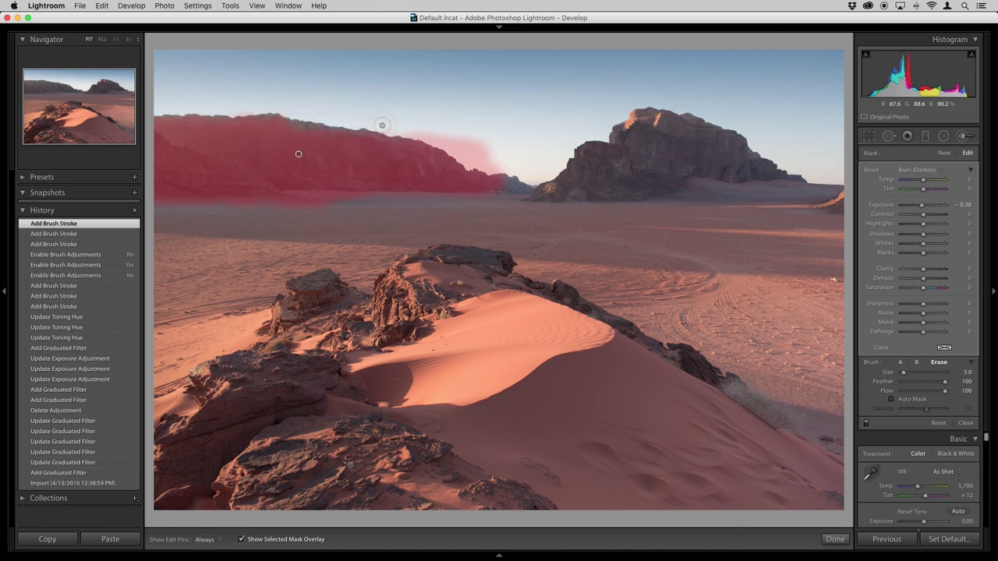
pyautogui.press('alt')
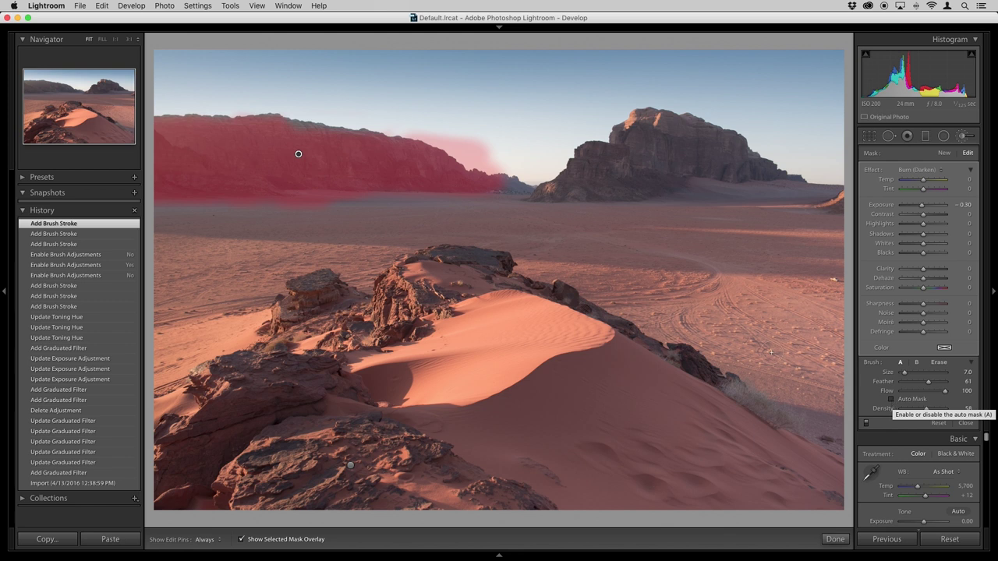
pyautogui.press('Delete')
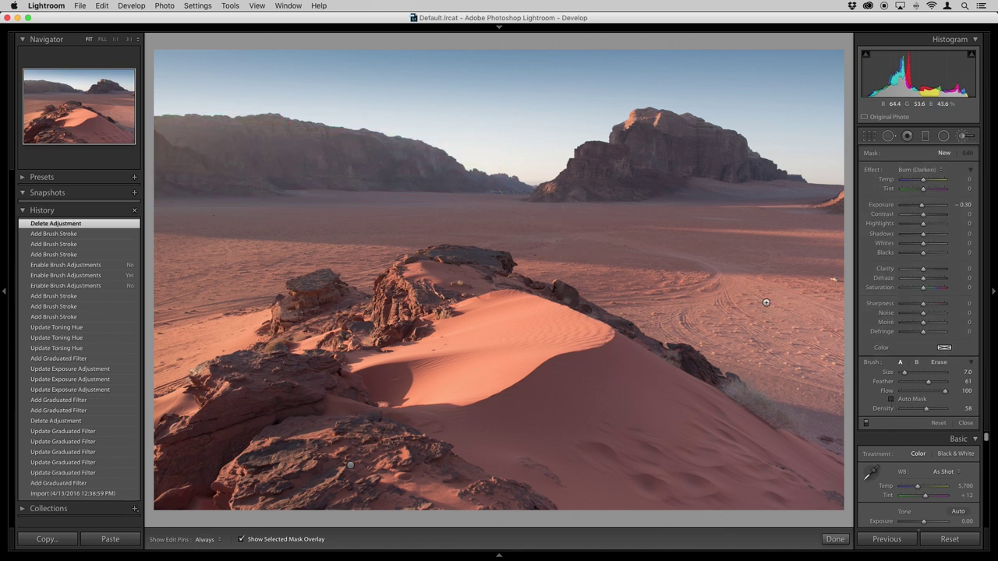